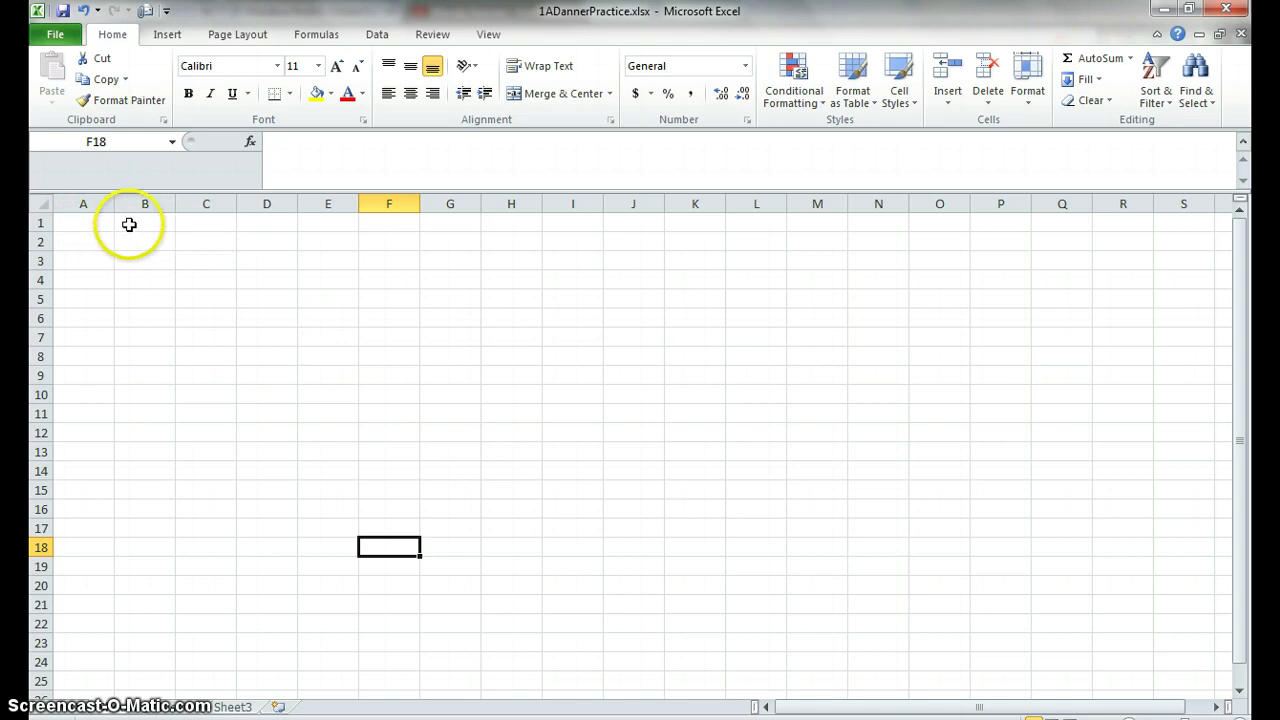
- Enter the title "Marvin's Music $ Movie Mirage" in cell A1
left_click(102, 225)
left_click(148, 226)
left_click(101, 225)
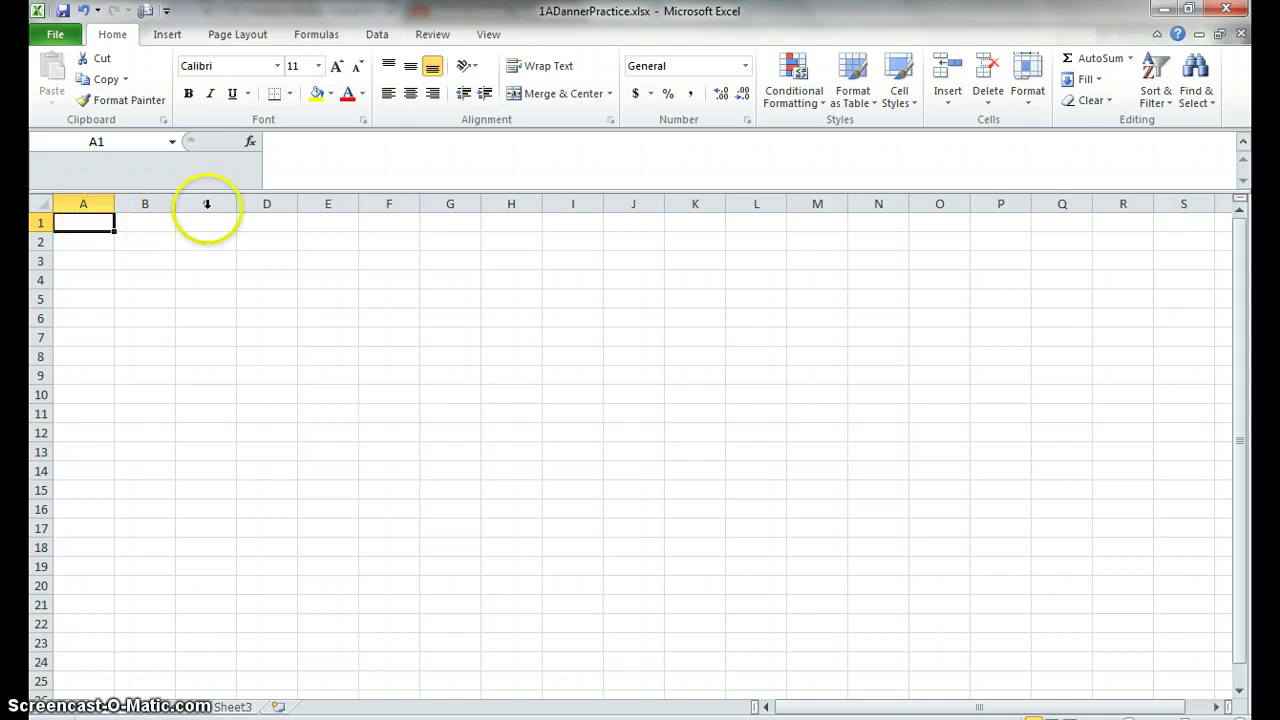
left_click(368, 161)
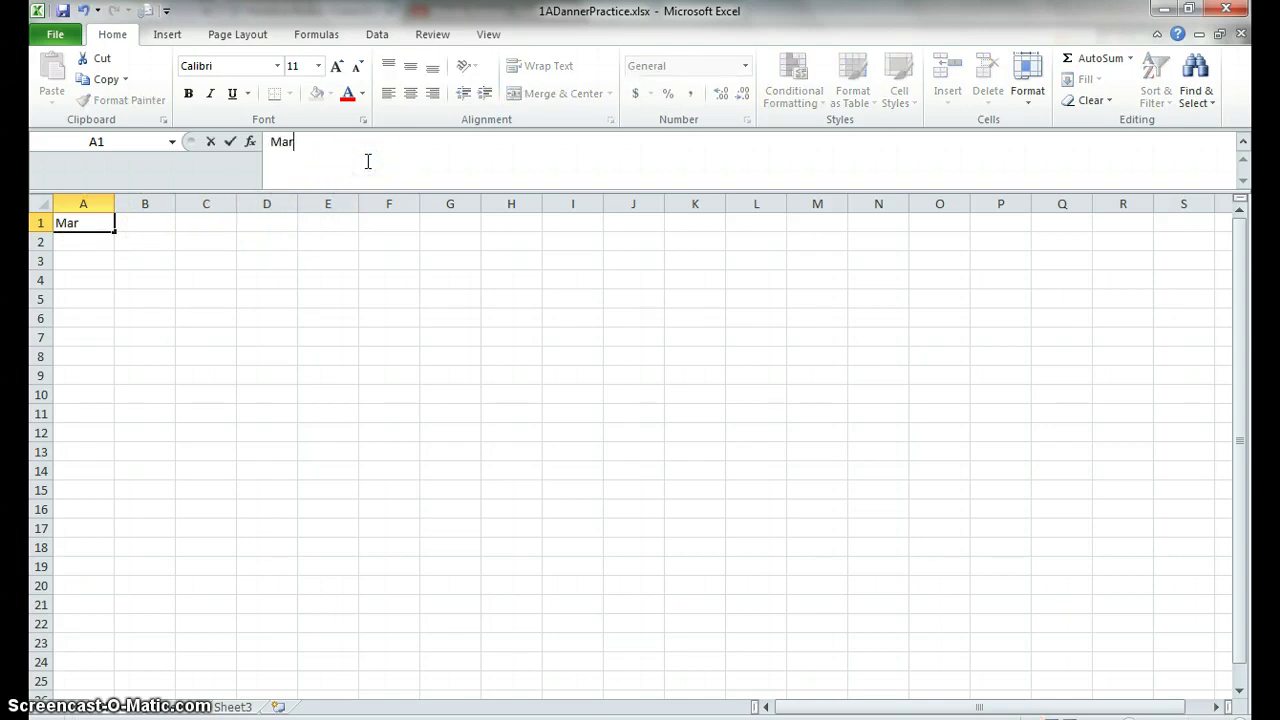
type("Marvin's Music ")
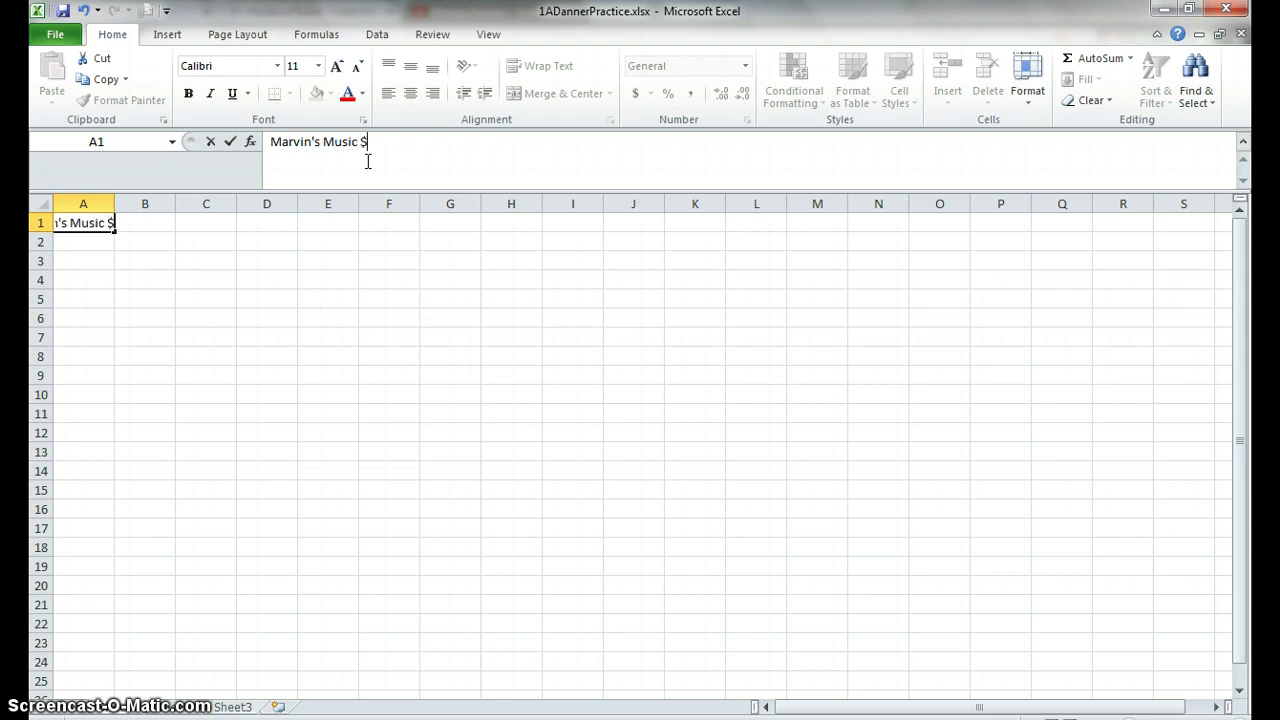
type("$ Movie Mirage")
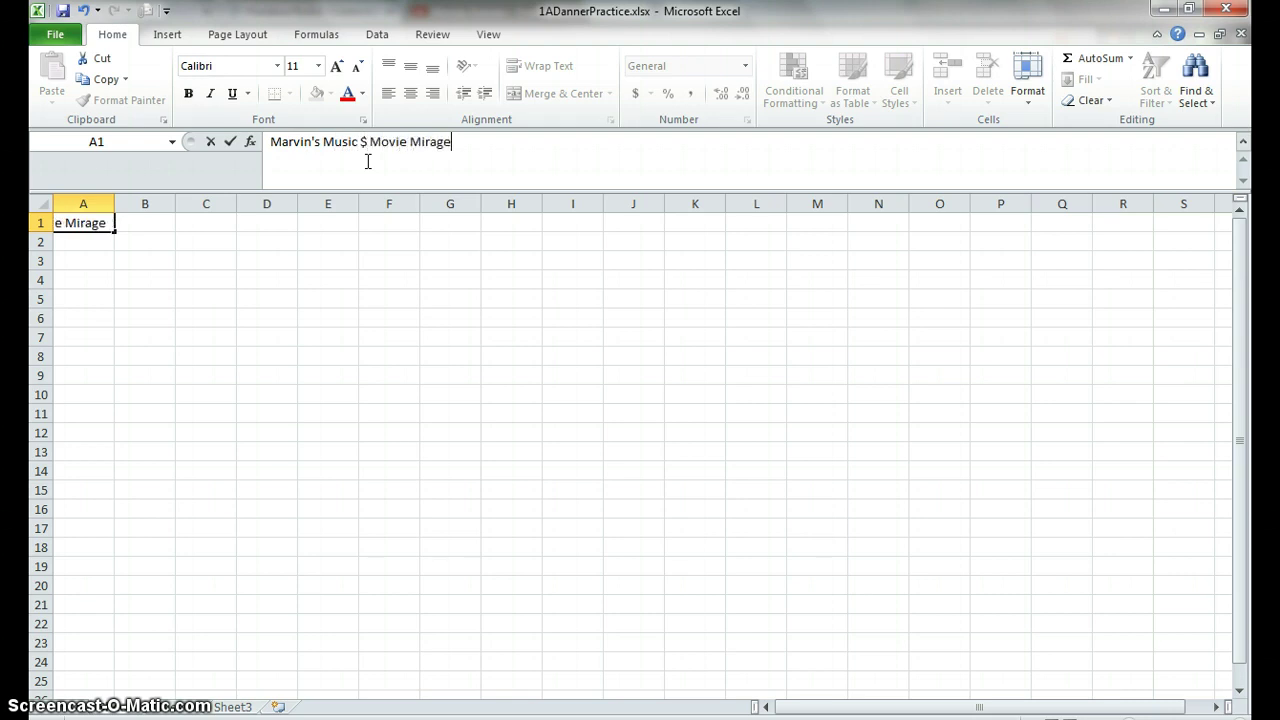
left_click(82, 243)
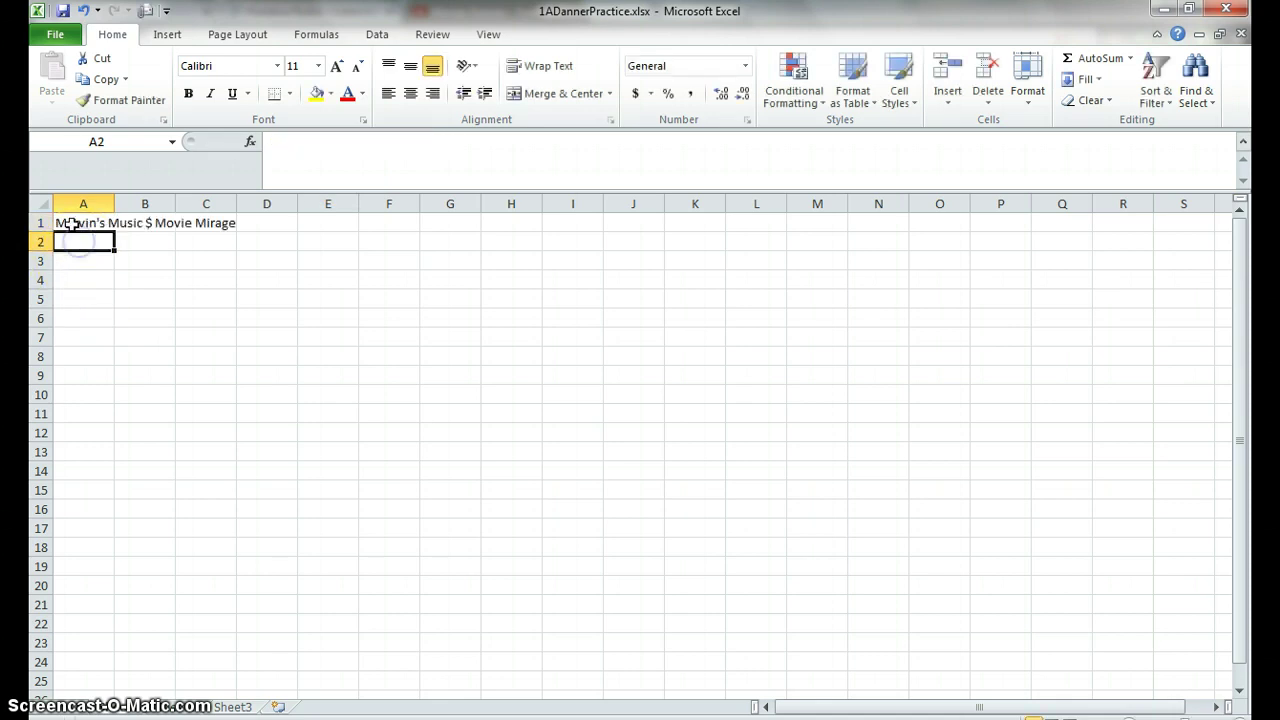
- Merge and center the title across cells A1 to F1
left_click(86, 223)
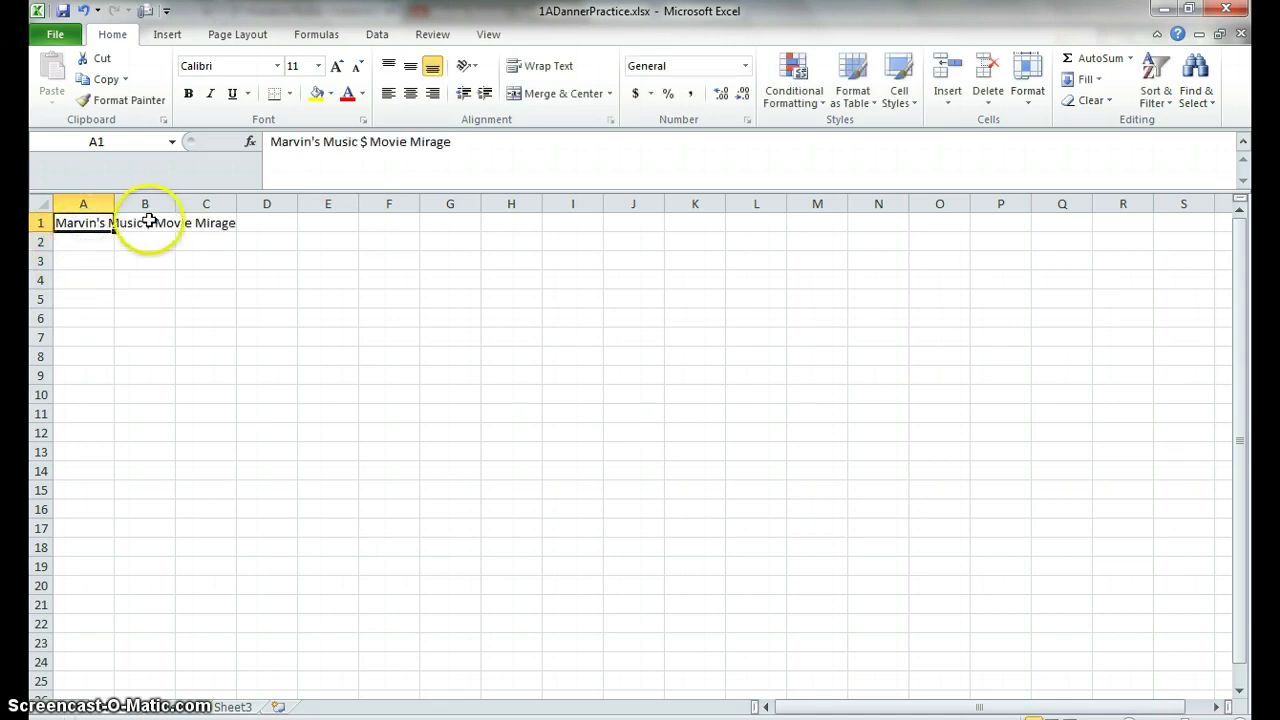
left_click_drag(88, 224, 398, 232)
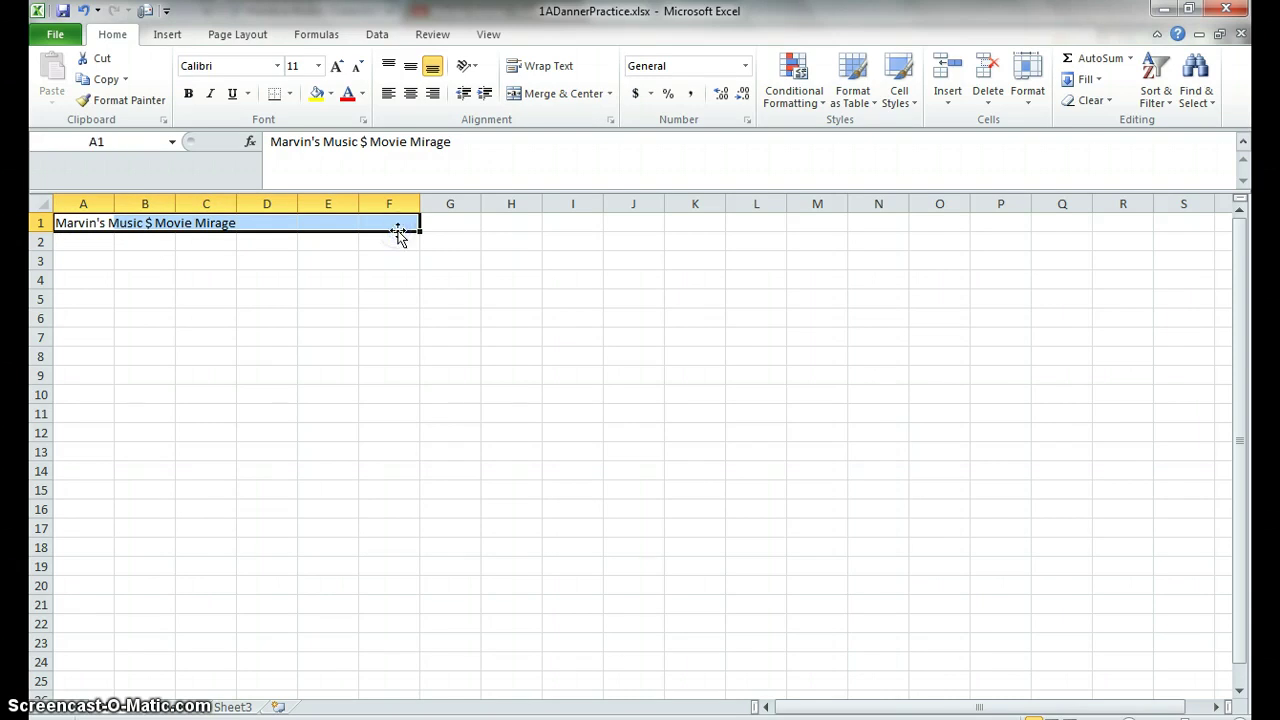
left_click(583, 97)
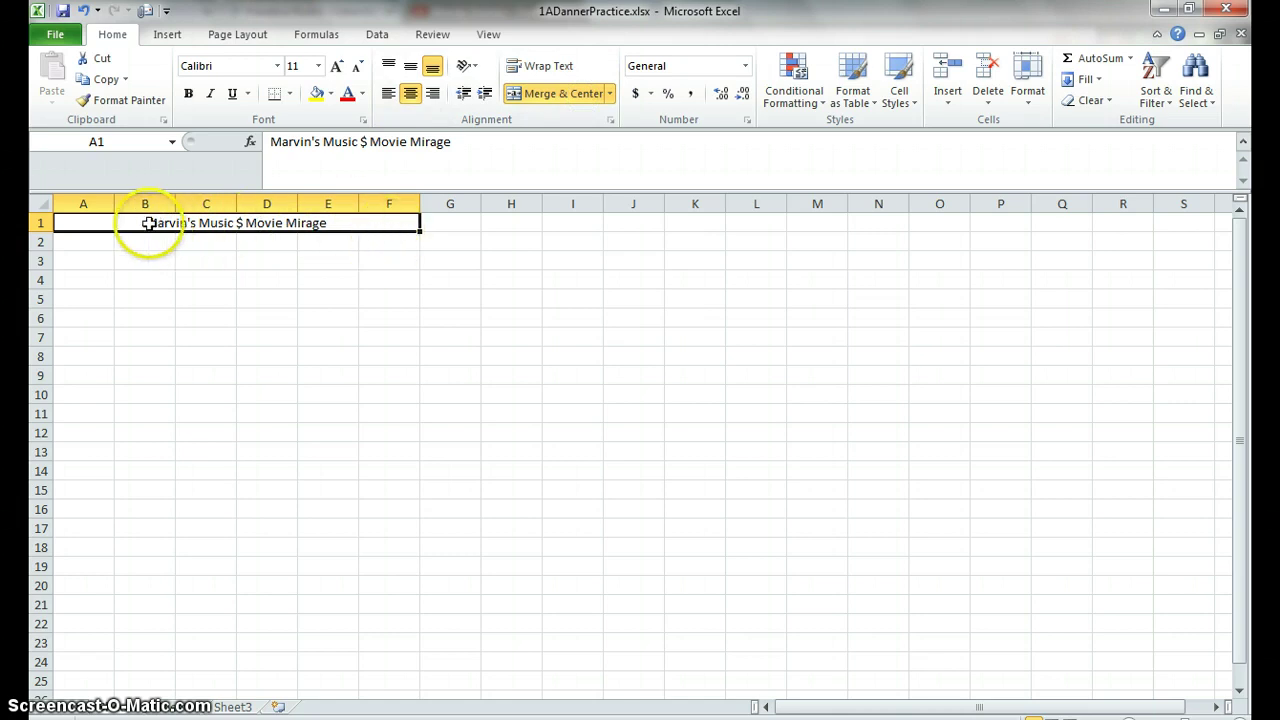
- Format the title text in A1 with the Algerian font at size 16
left_click_drag(483, 143, 253, 119)
left_click(277, 65)
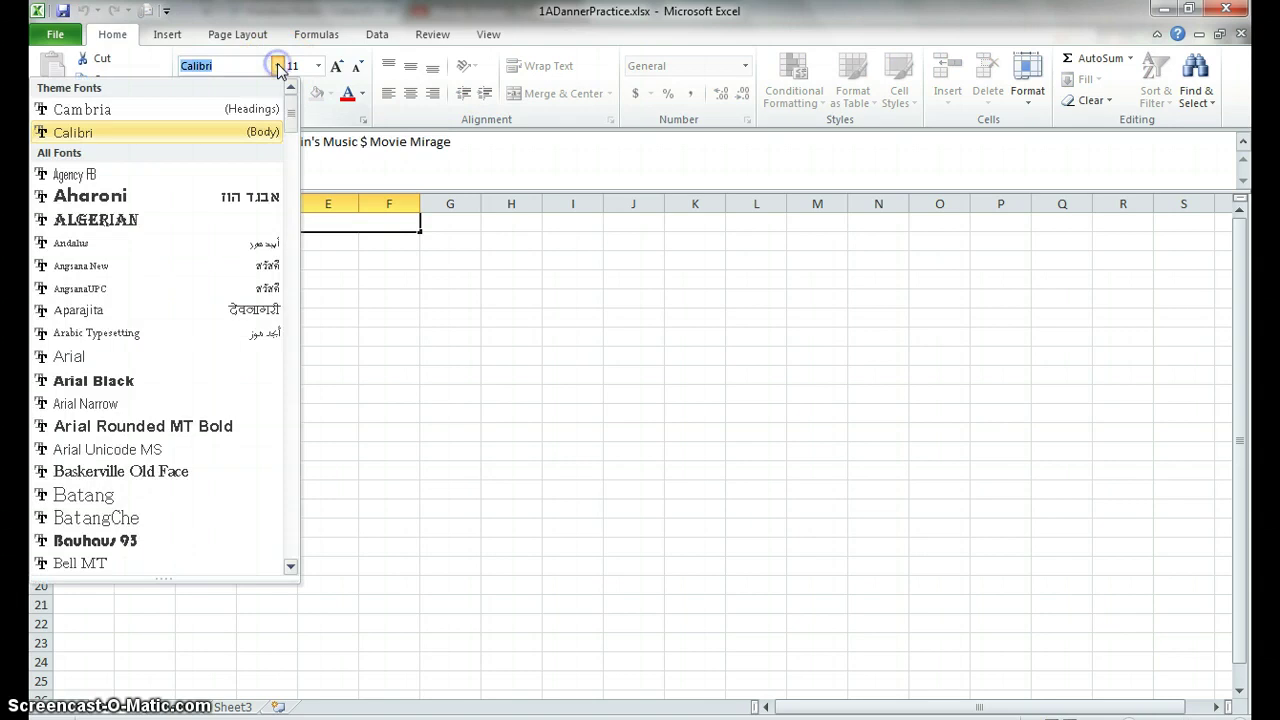
left_click(166, 220)
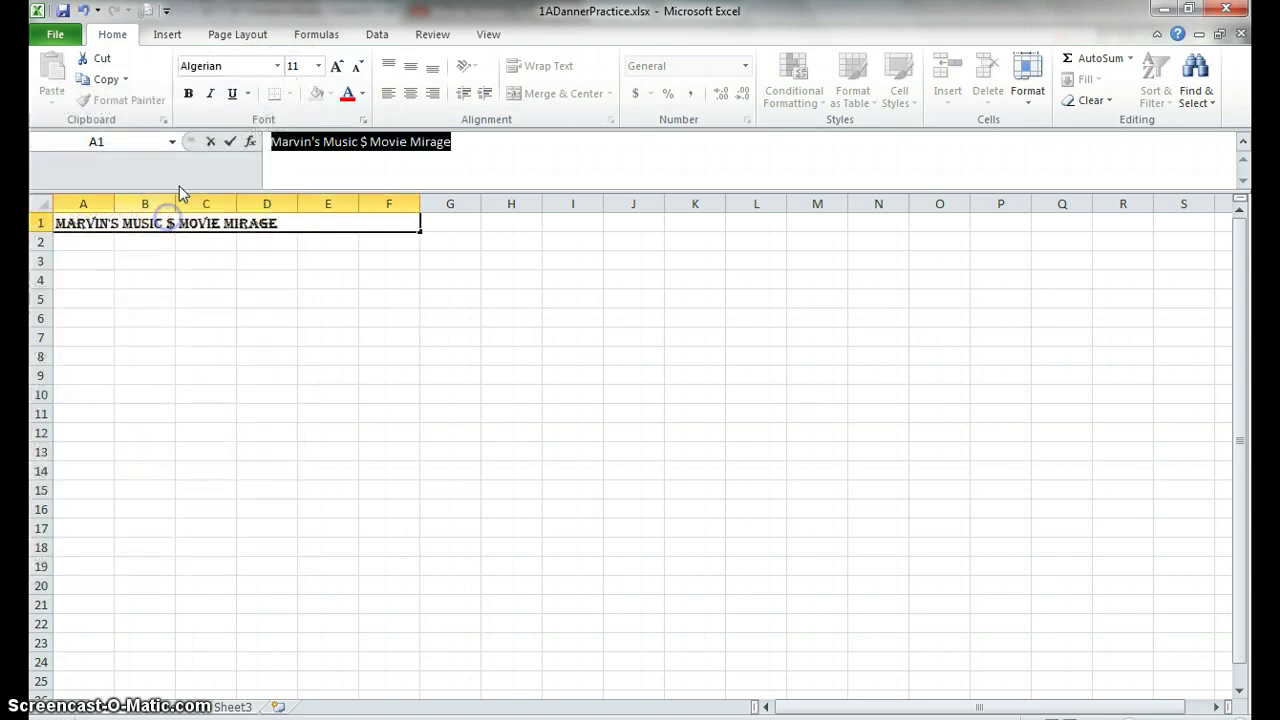
left_click(317, 66)
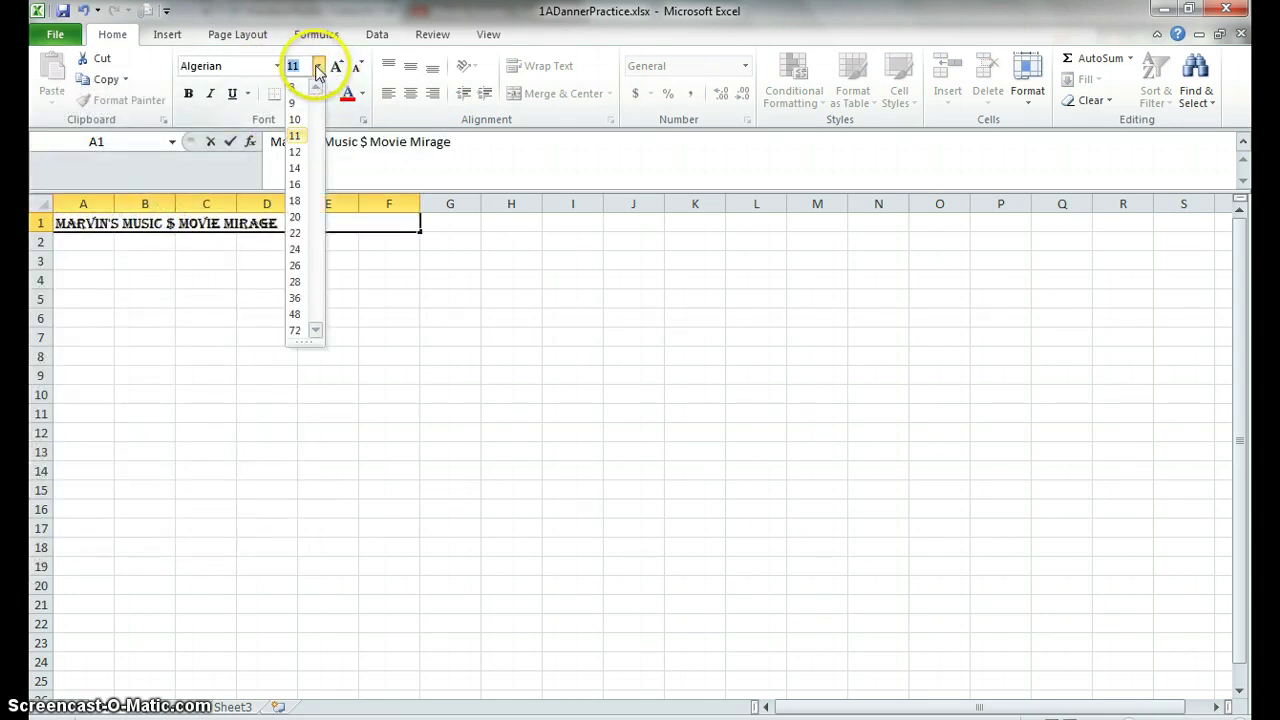
left_click(296, 186)
left_click_drag(266, 288, 277, 274)
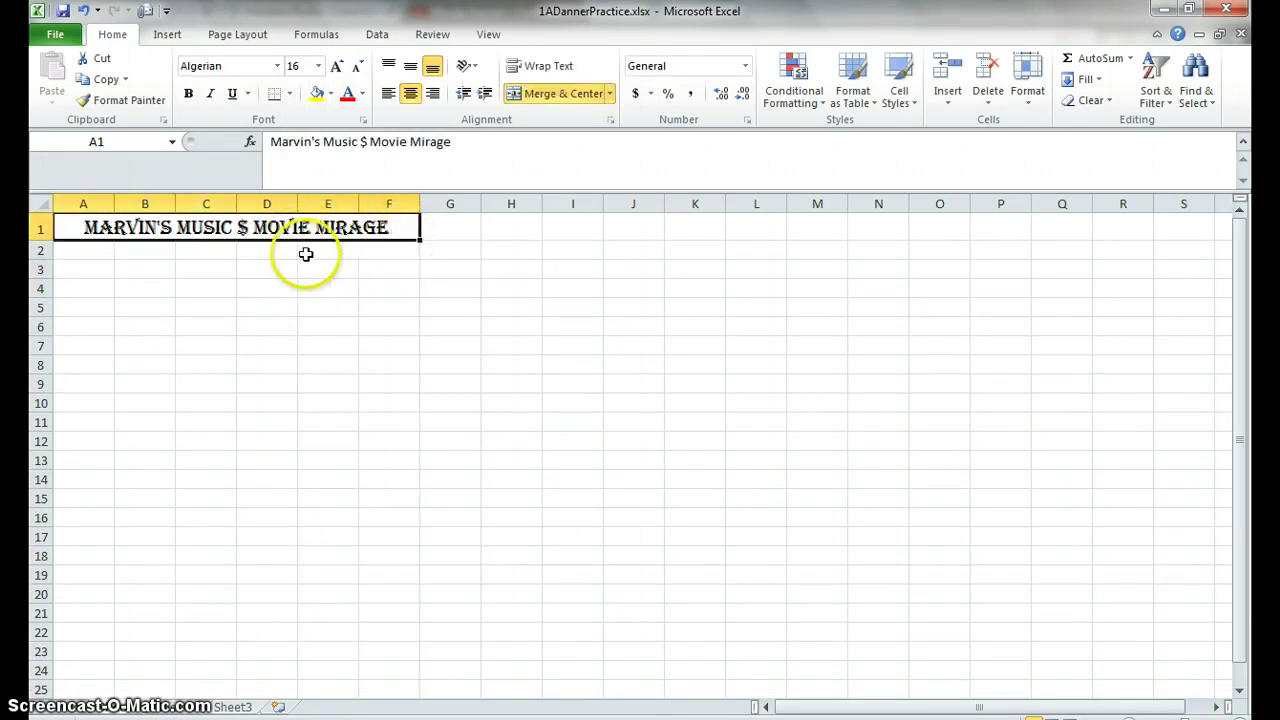
- Enter the row labels CDs, DVDs and Flash Drives in cells A3 to A5
left_click(89, 256)
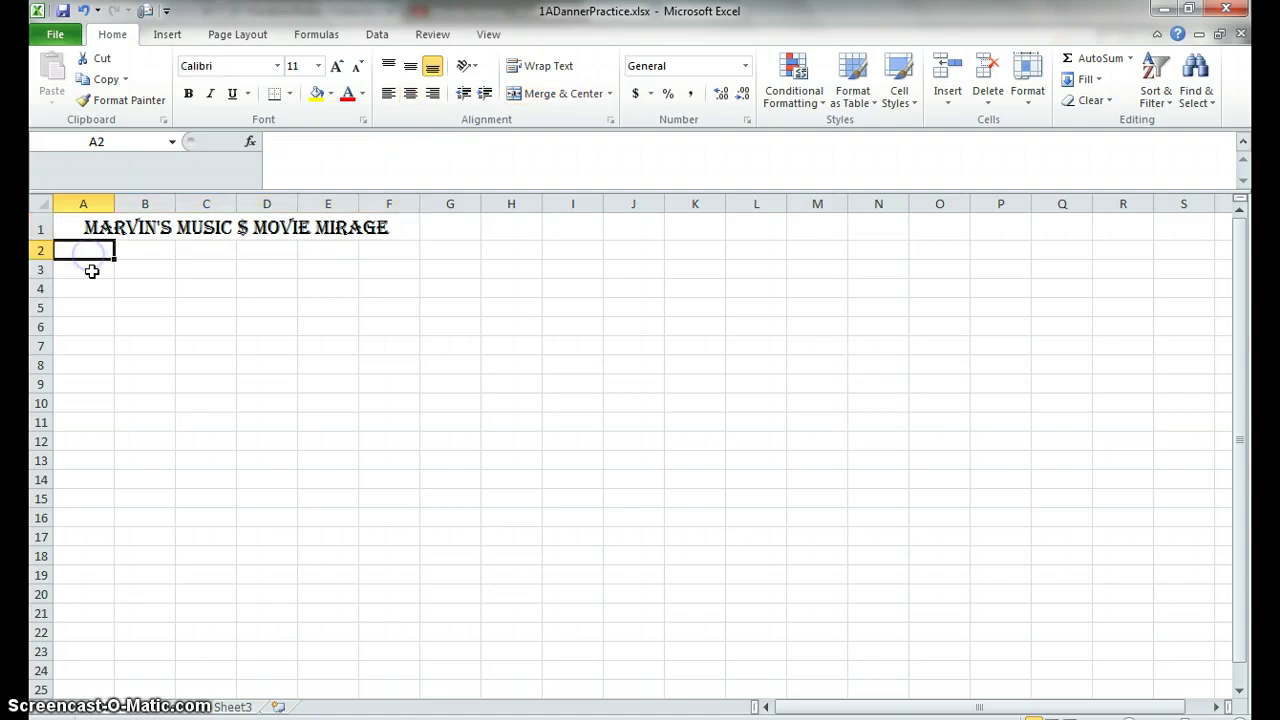
left_click(95, 269)
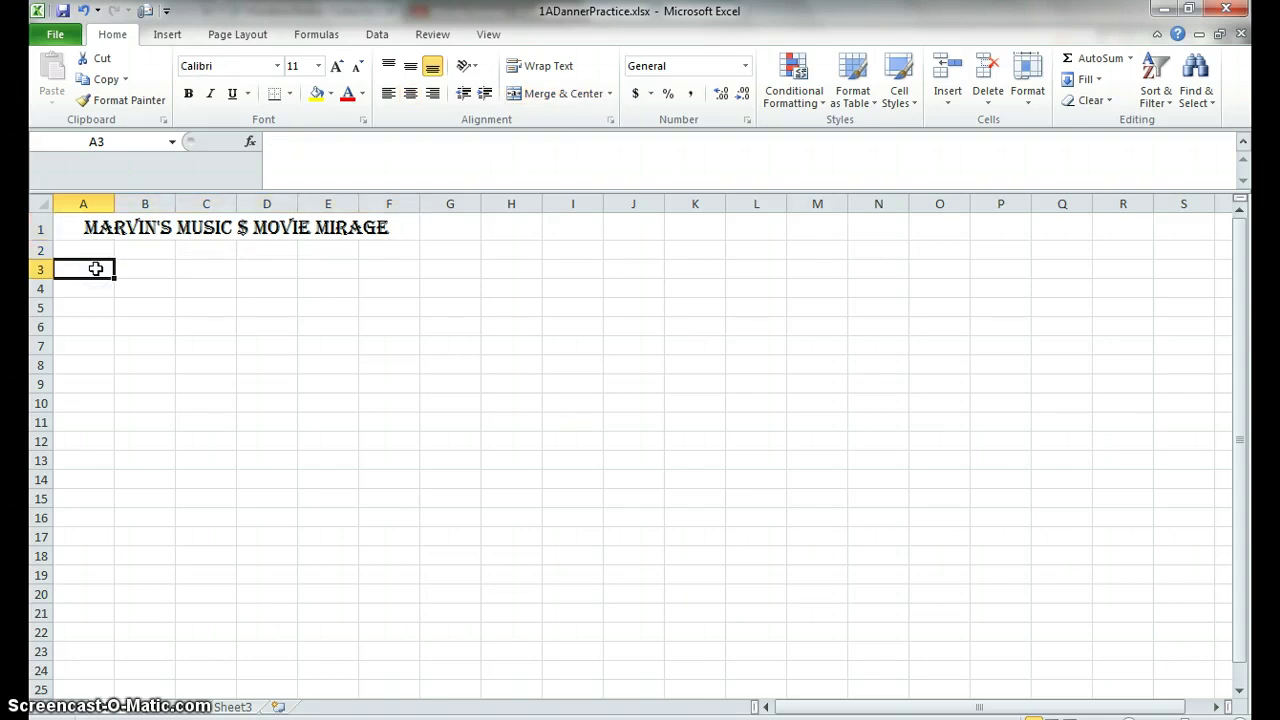
type("CDs")
key("Return")
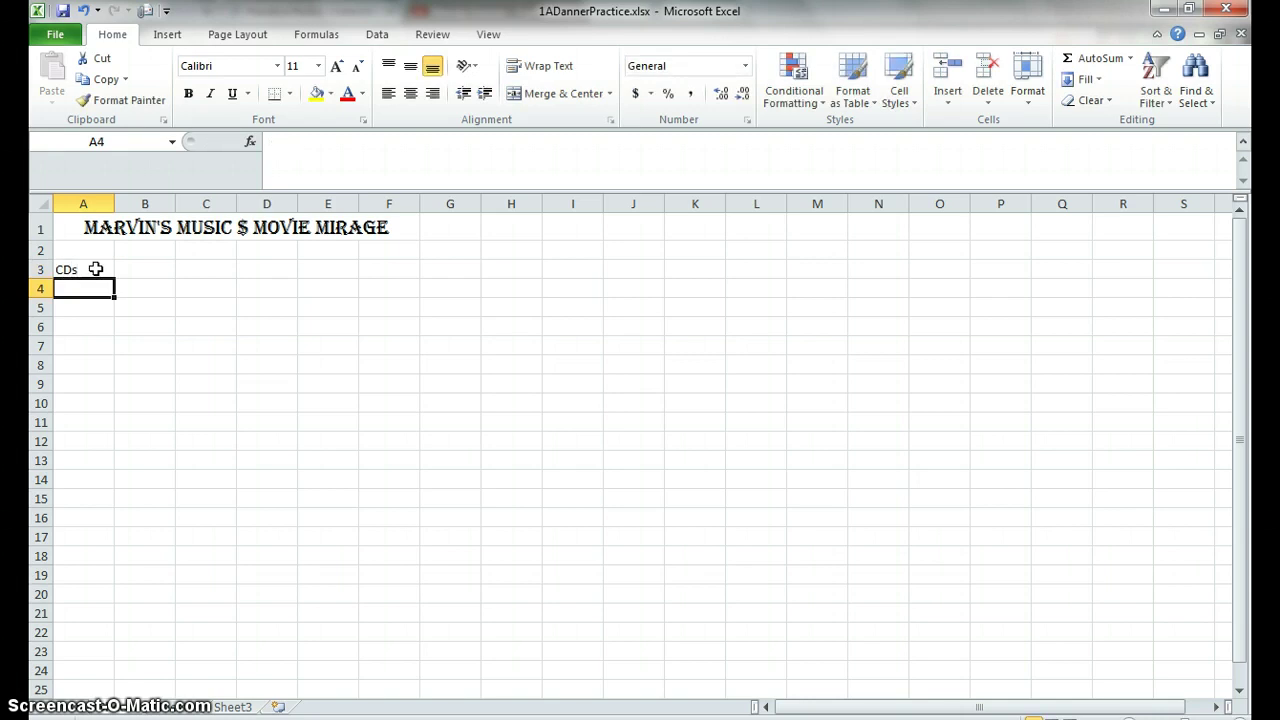
type("DVDs")
key("Return")
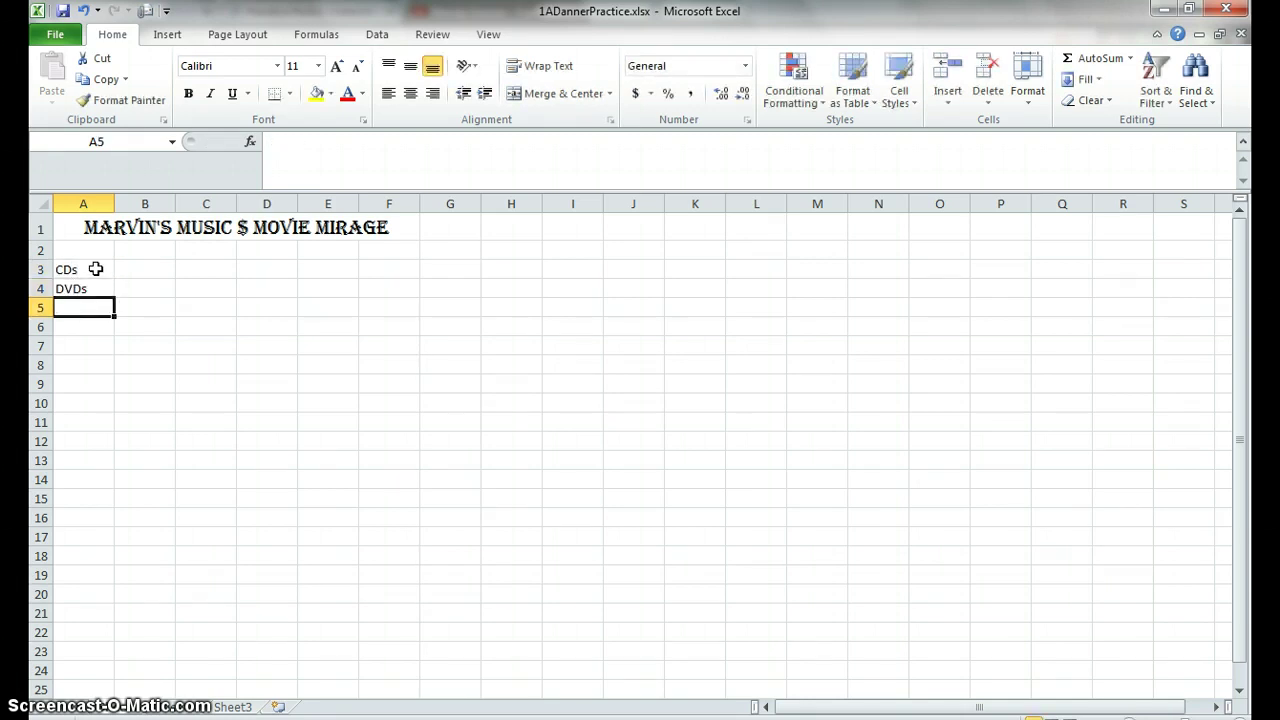
type("Flash")
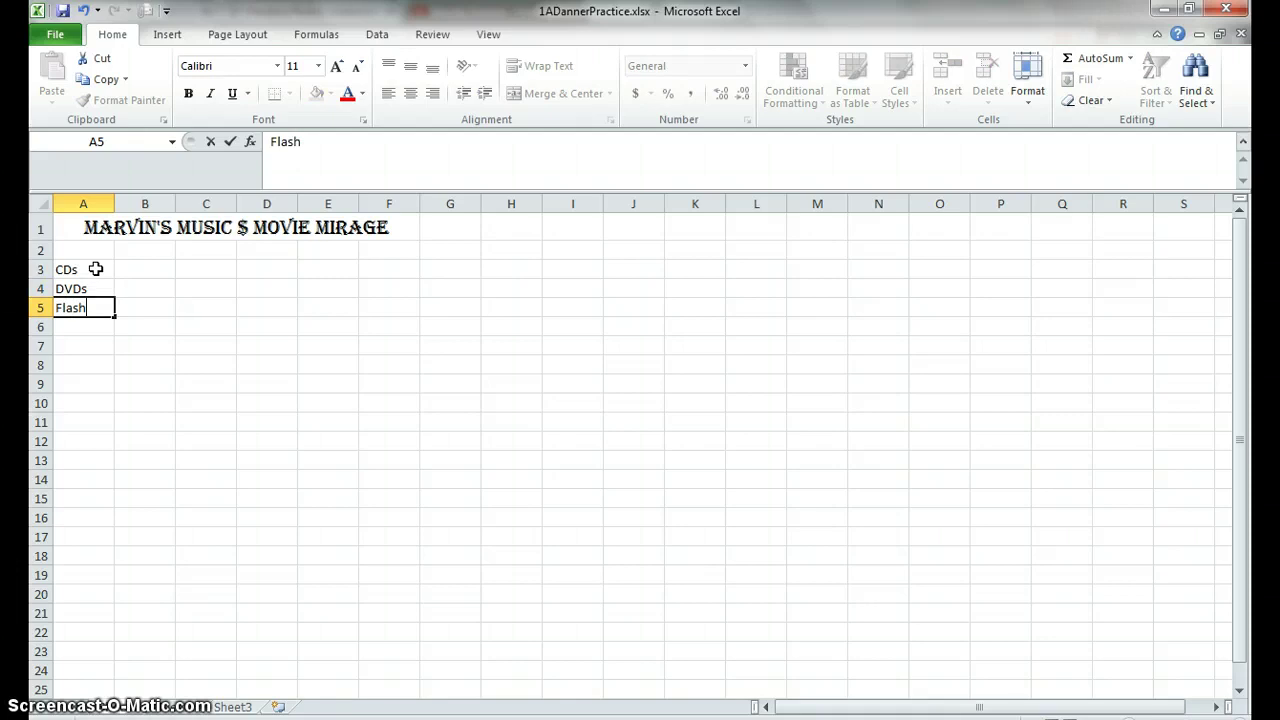
type(" Drives")
key("Return")
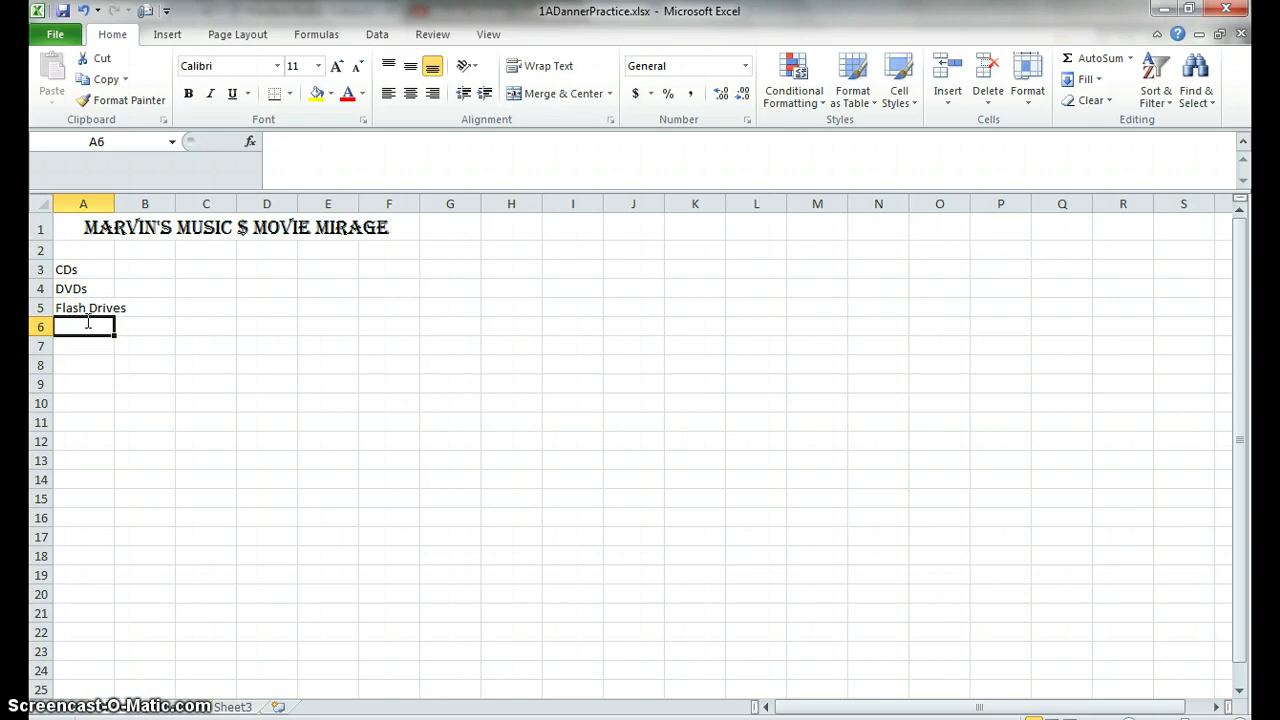
- Enter the row labels Videos, Other and Total in cells A6 to A8, and autofit column A's width
type("Videos")
key("Return")
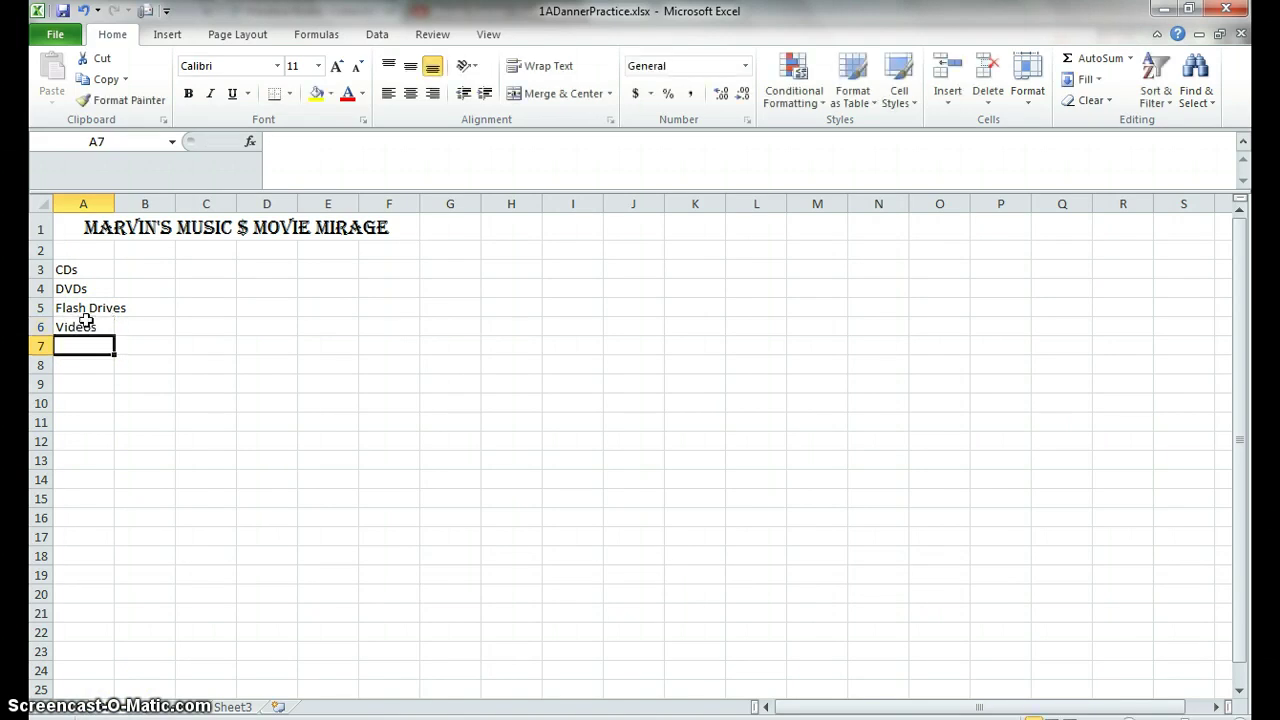
type("Other")
key("Return")
type("Total")
left_click(94, 436)
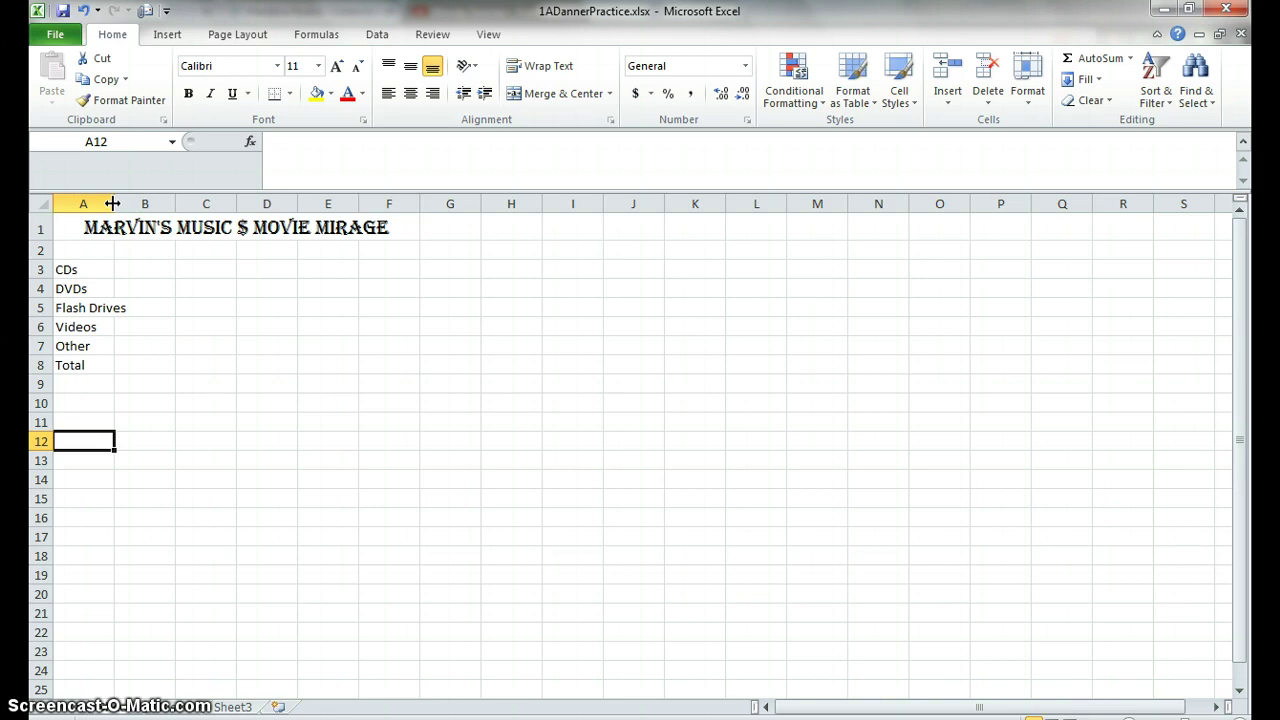
double_click(113, 199)
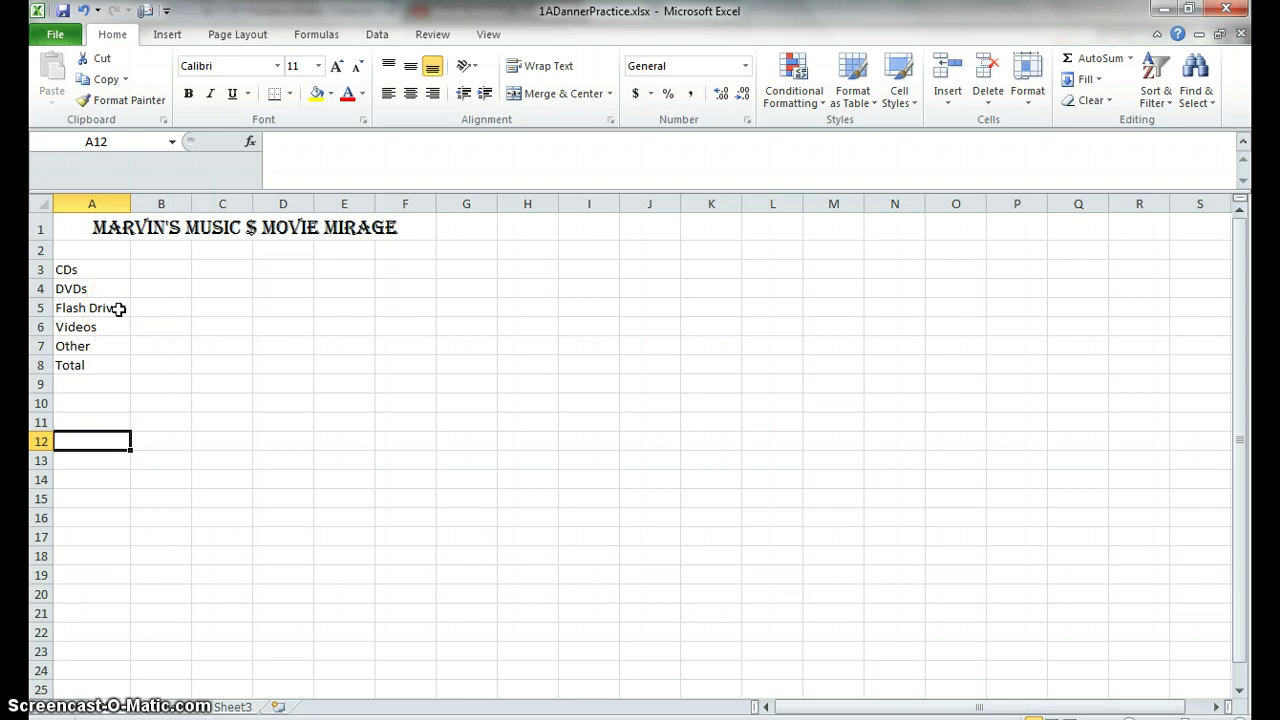
- Enter the column headings Mail Order, Store and Telophone in cells B2 to D2
left_click(149, 250)
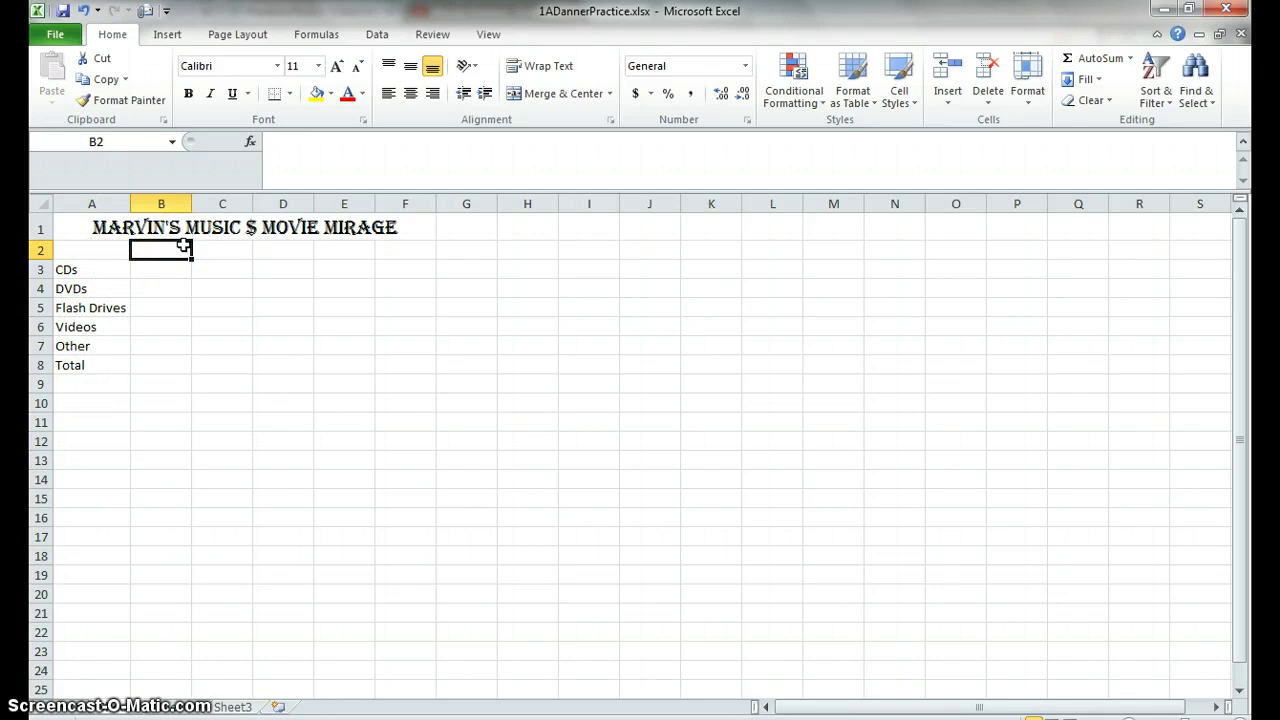
type("Mail Order")
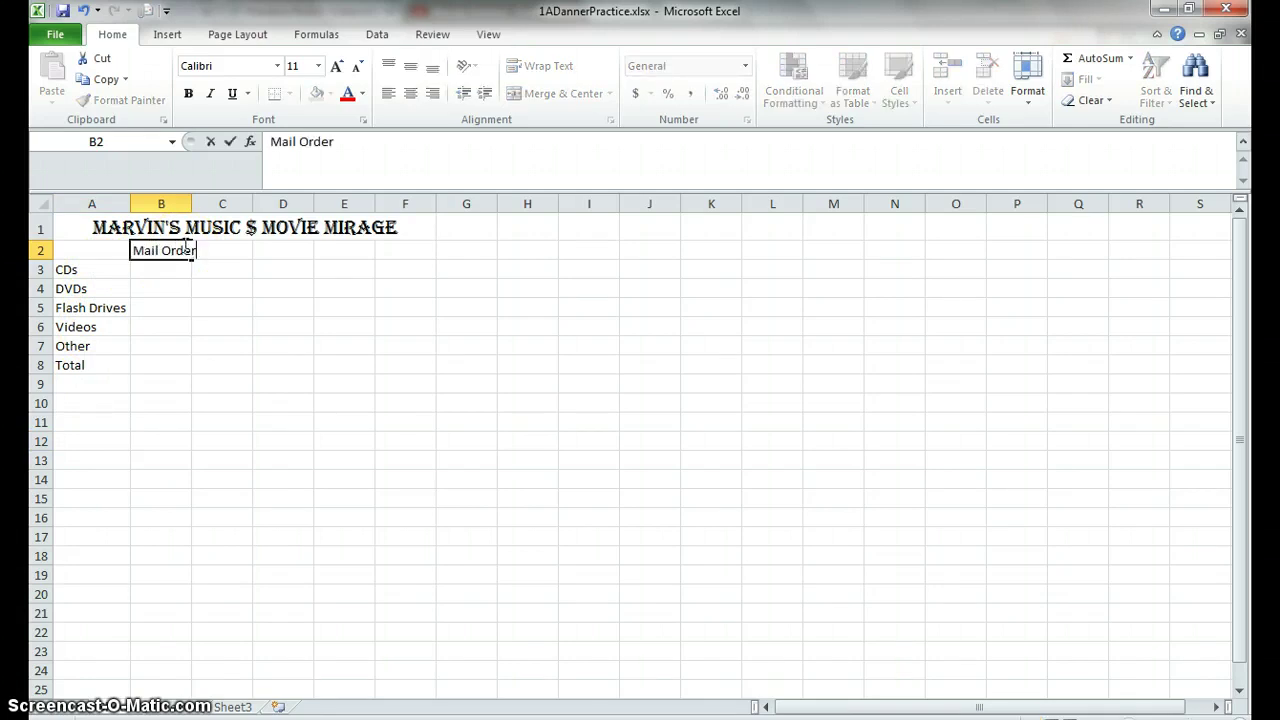
key("Tab")
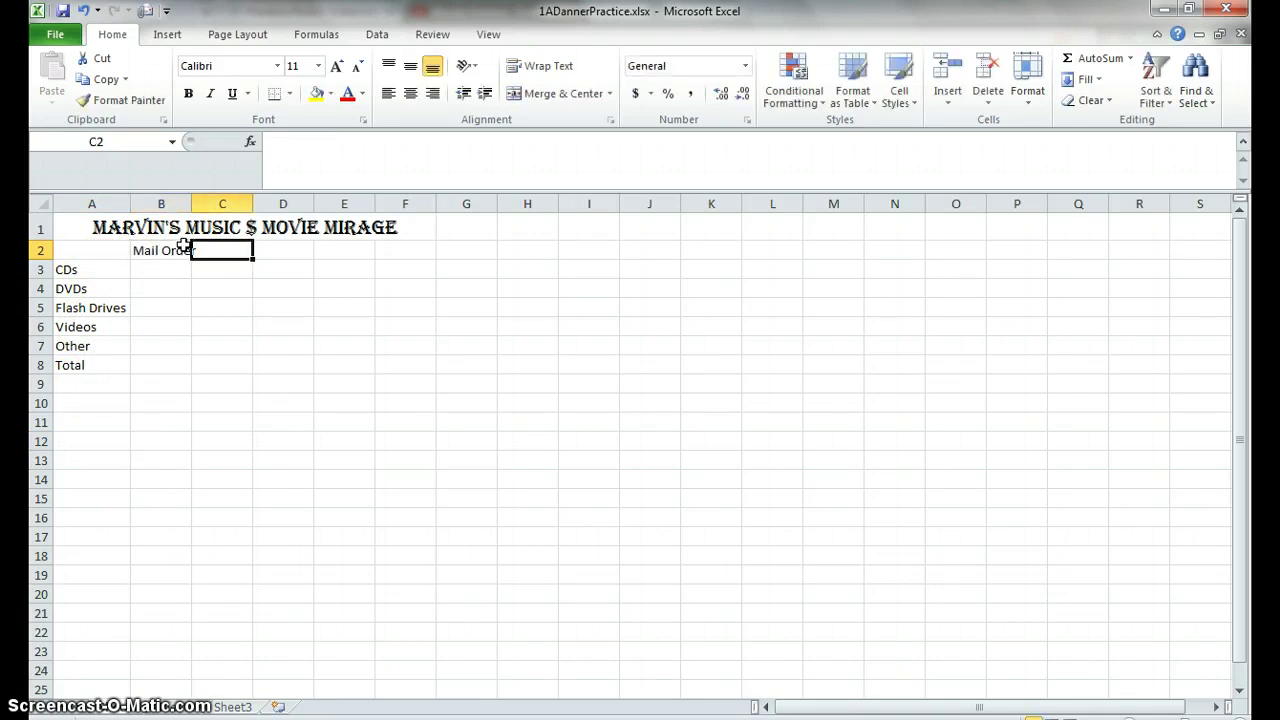
type("Store")
key("Tab")
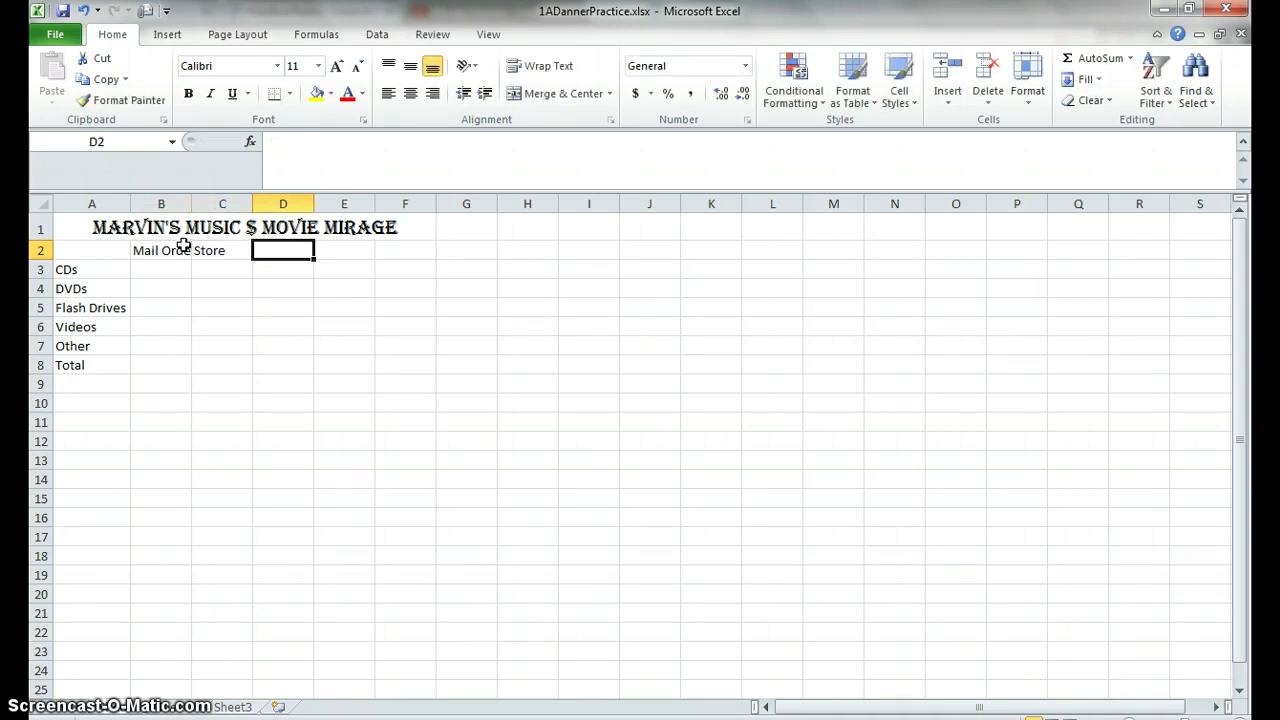
type("Telophone")
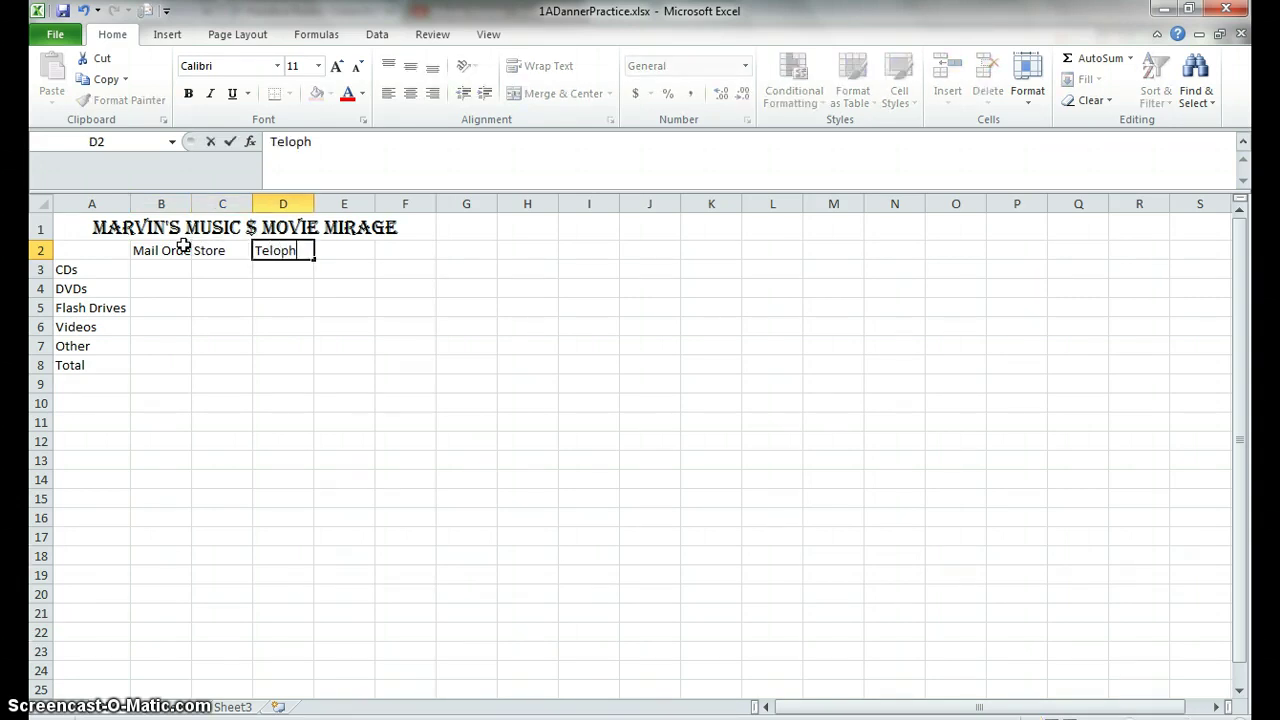
- Enter the headings Web and Total in cells E2 and F2, and autofit columns B and D to their headings
left_click(350, 256)
left_click(365, 252)
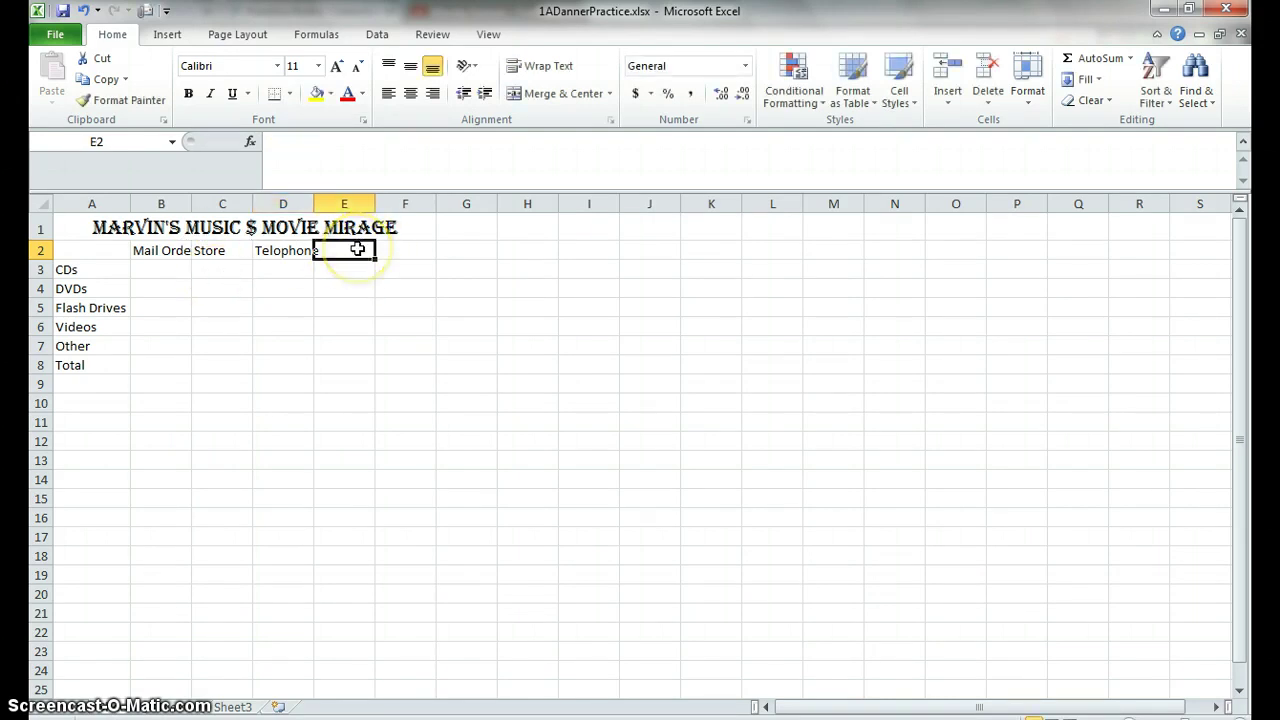
type("Web")
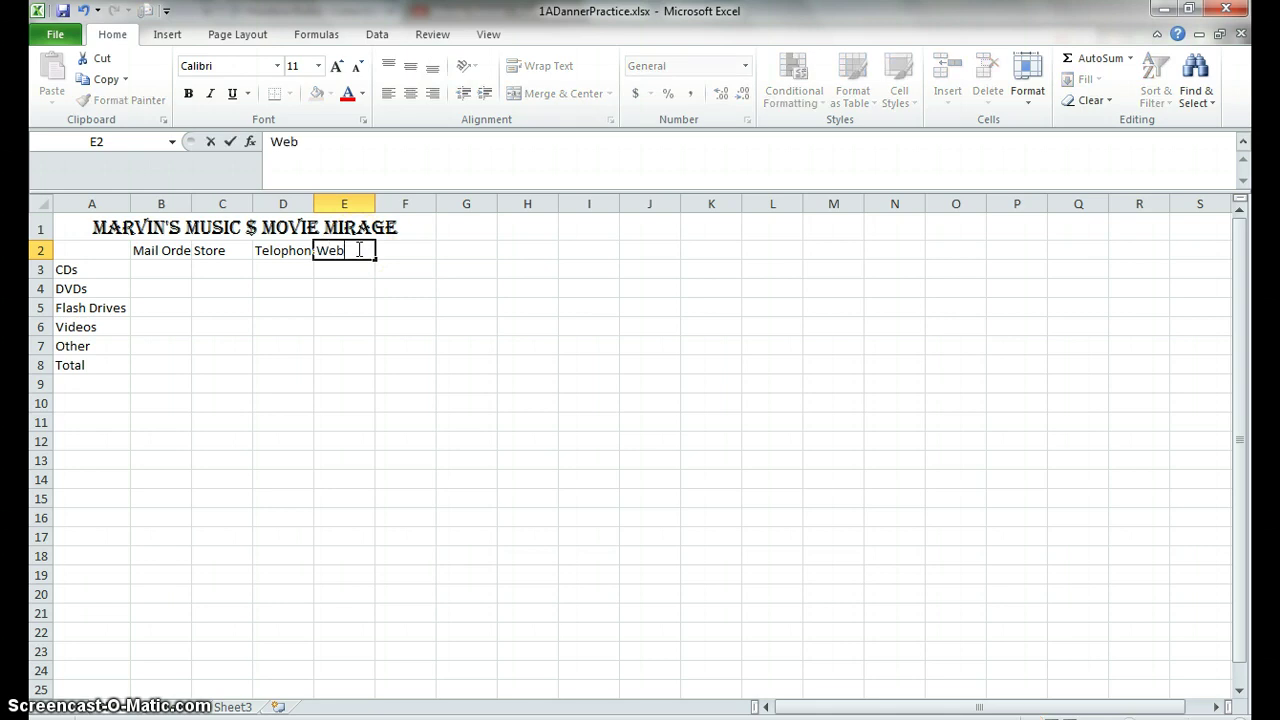
key("Tab")
type("Tot")
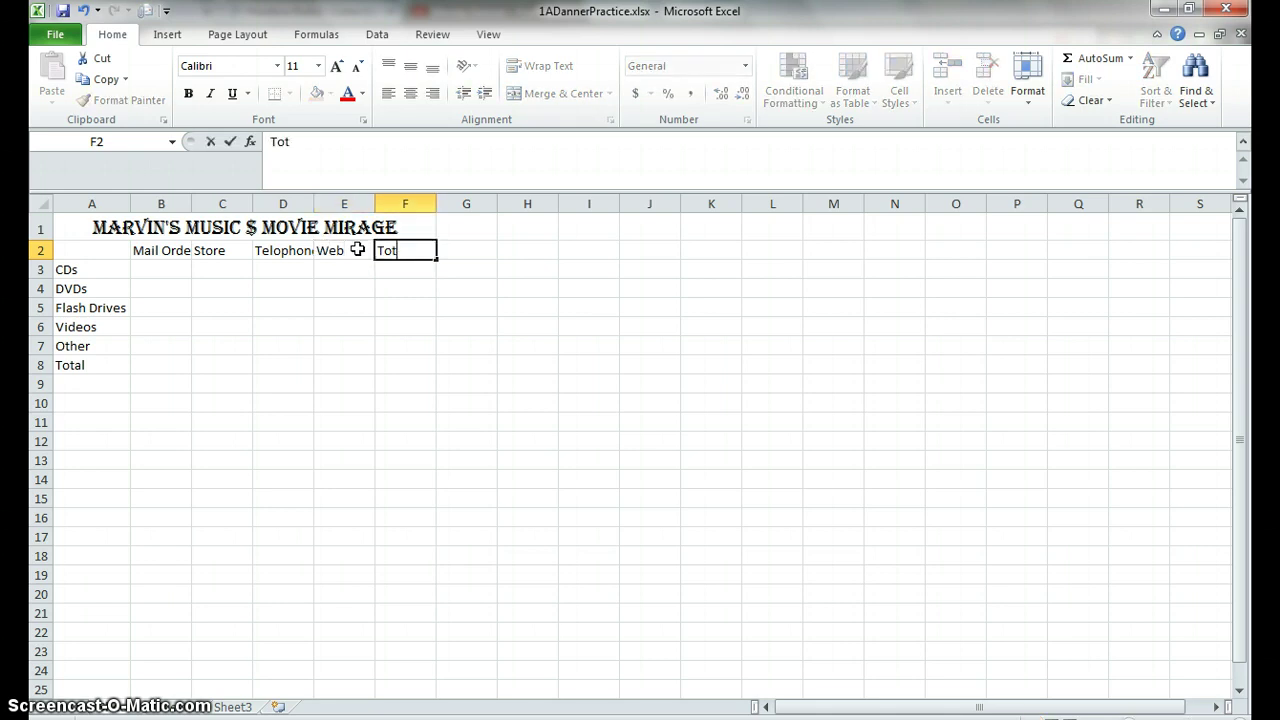
type("al")
key("Return")
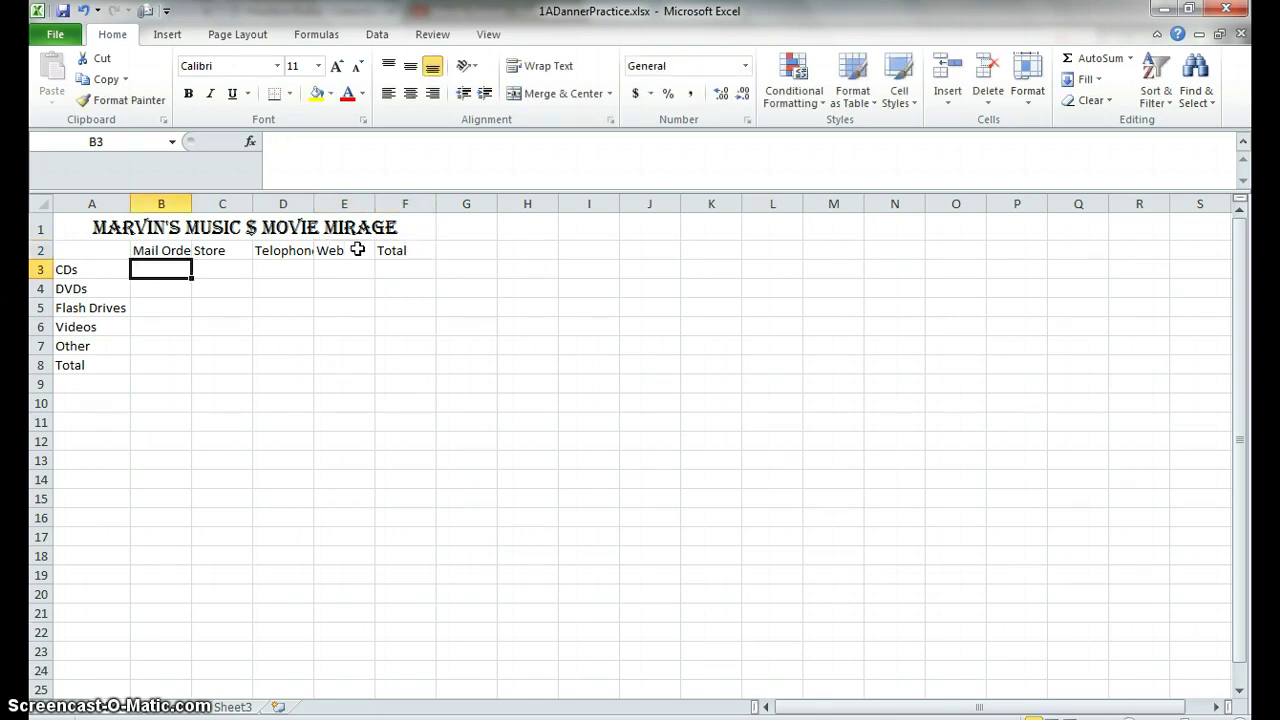
double_click(192, 203)
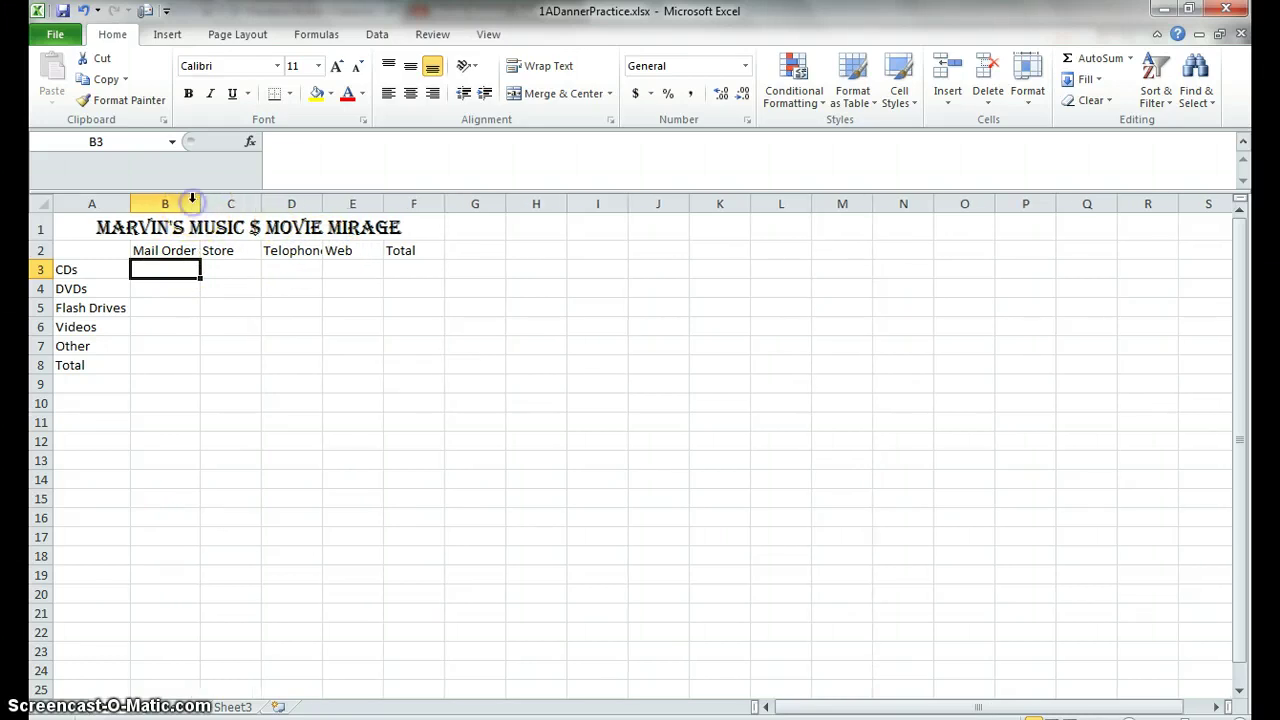
double_click(321, 204)
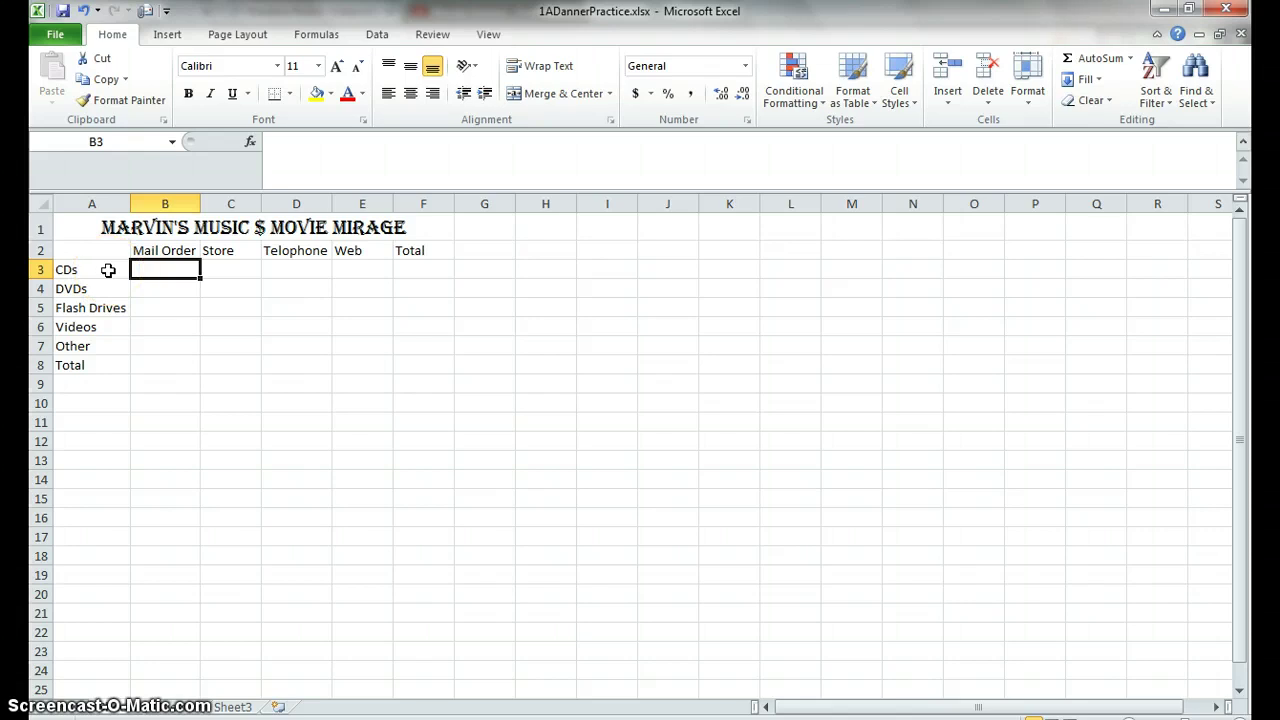
- Fill the row label cells A3 to A8 with the standard yellow
left_click_drag(108, 270, 110, 364)
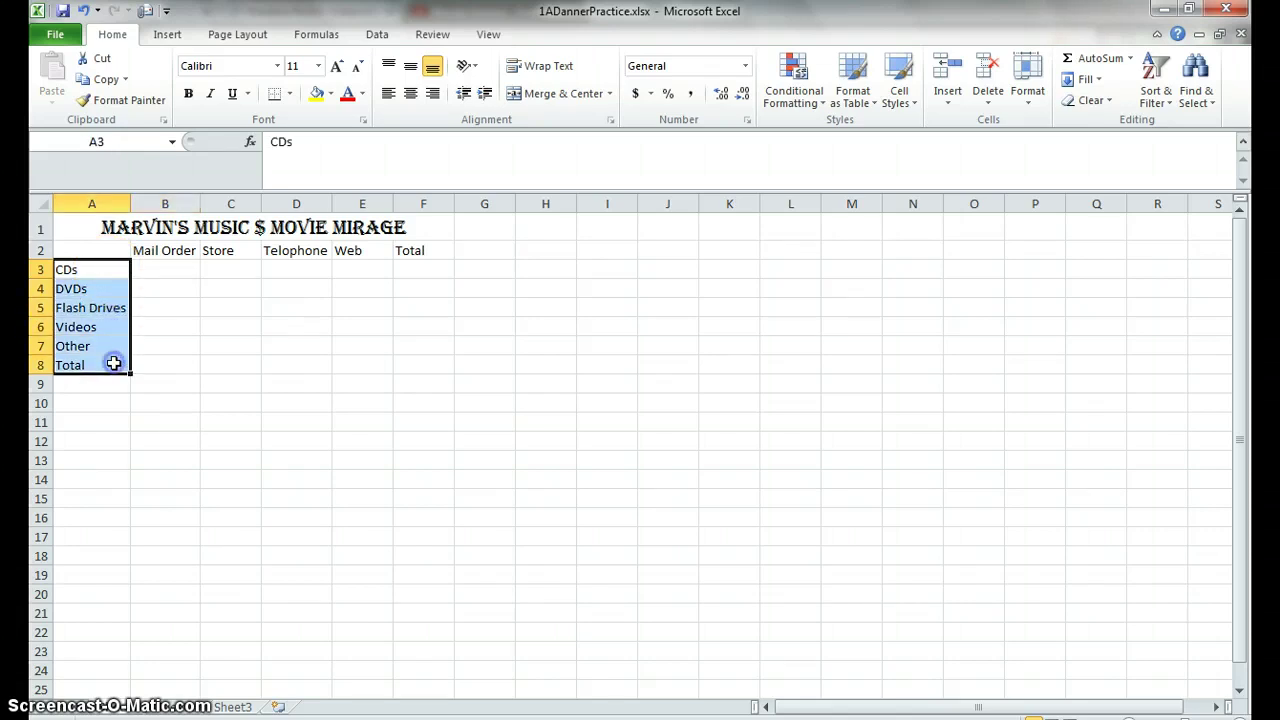
left_click(332, 94)
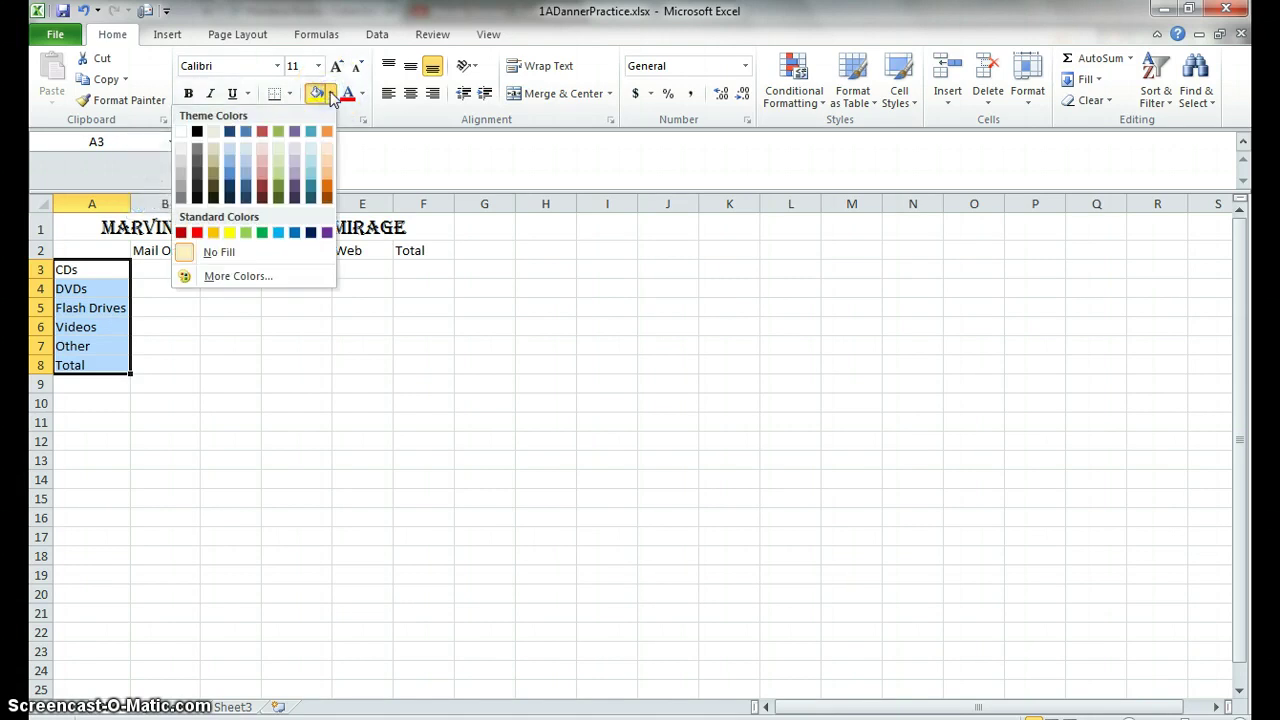
left_click(403, 132)
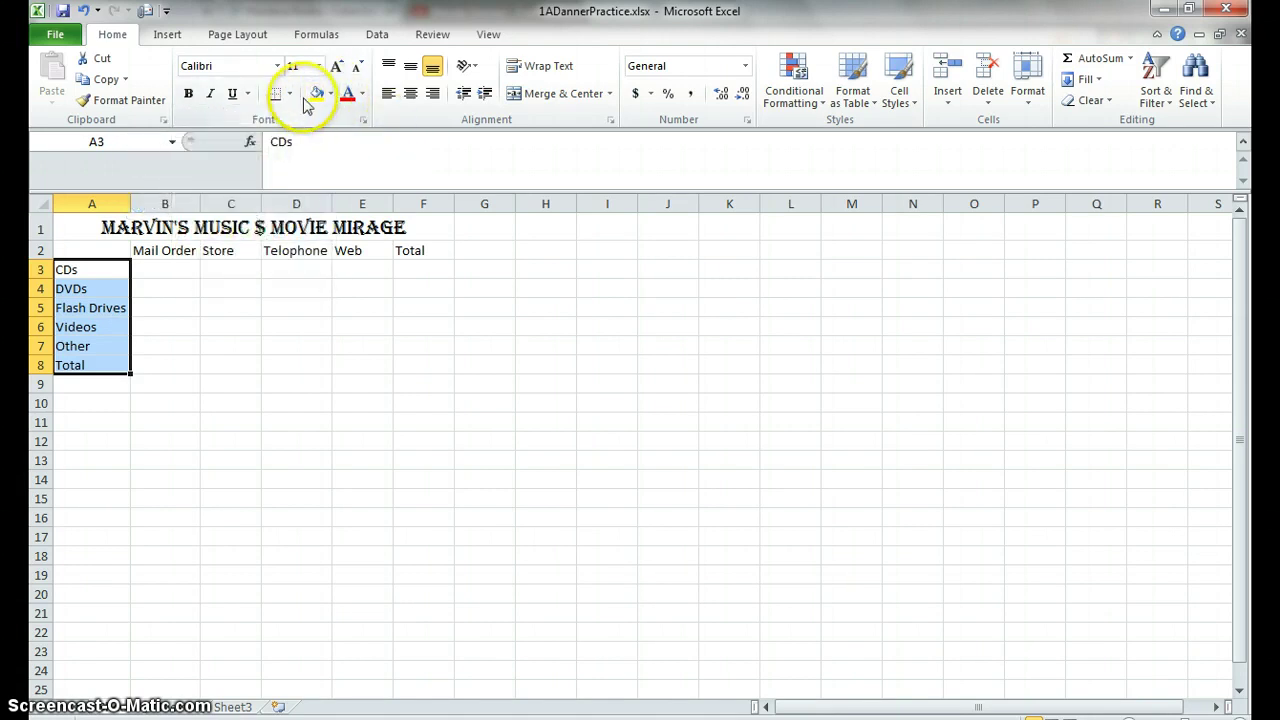
left_click(332, 94)
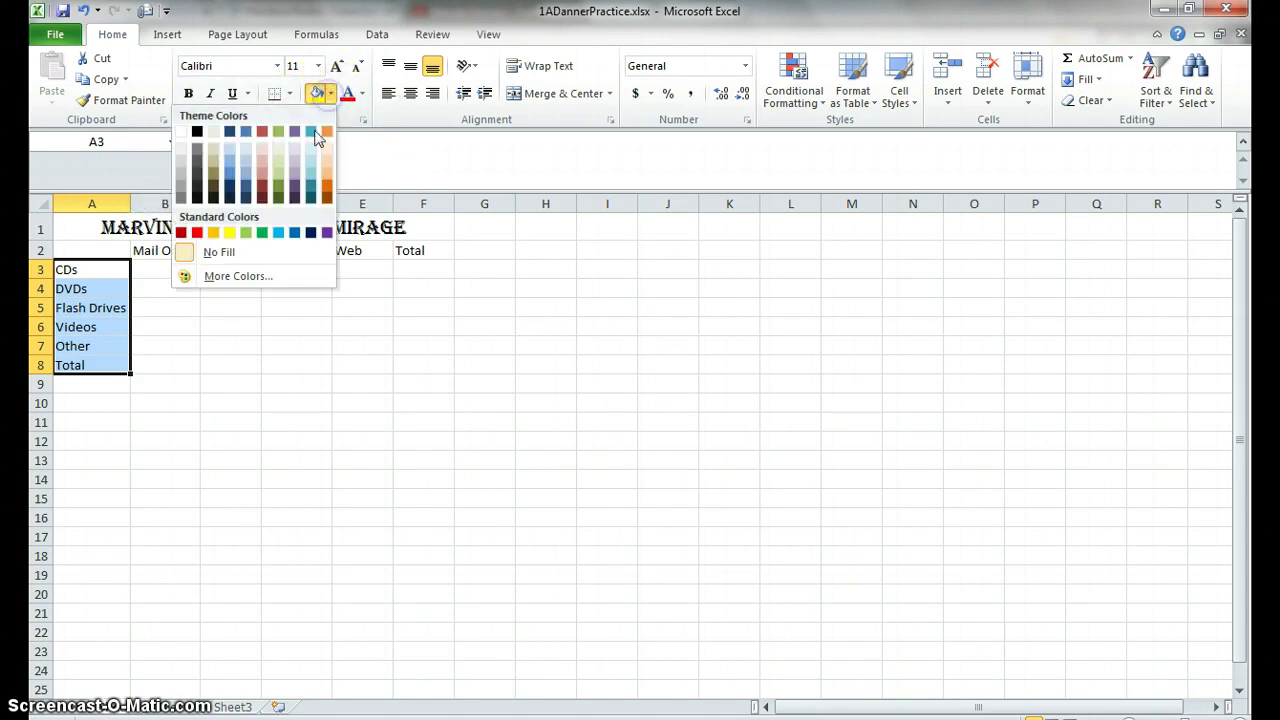
left_click(230, 232)
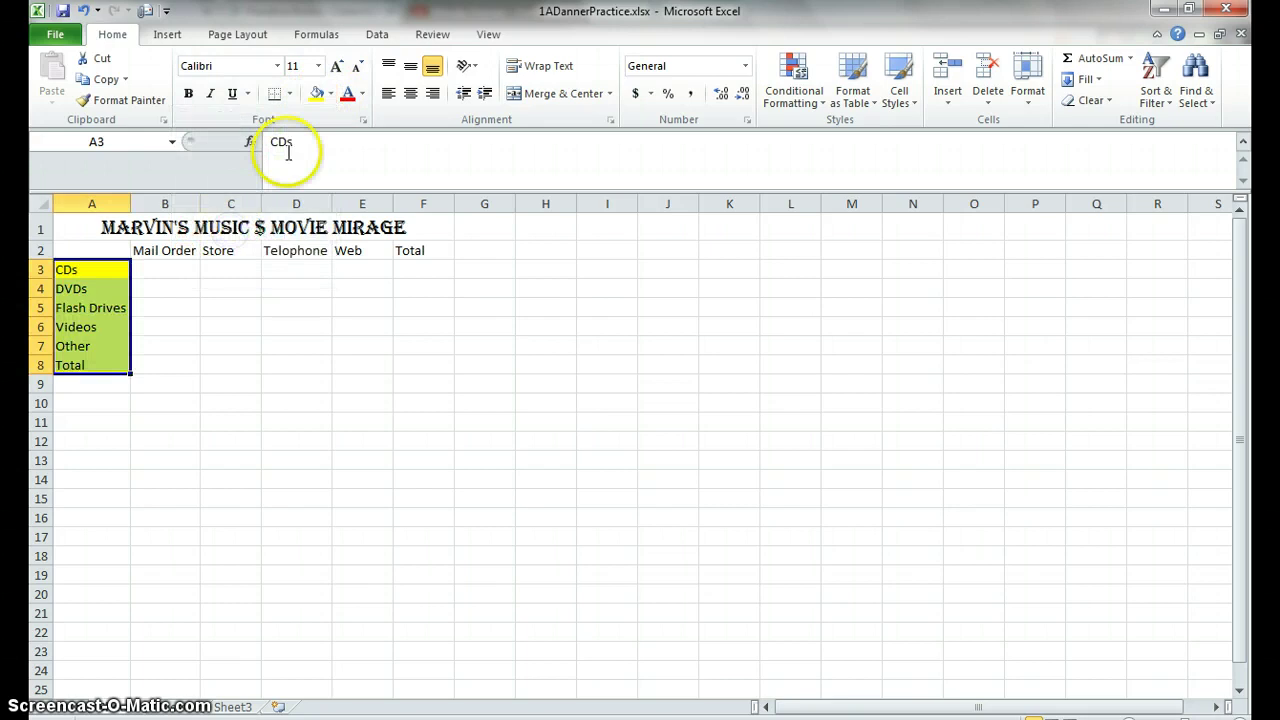
- Change the fill of cells A3 to A8 to a medium tan theme color and apply the same fill to headings B2 to F2
left_click(331, 94)
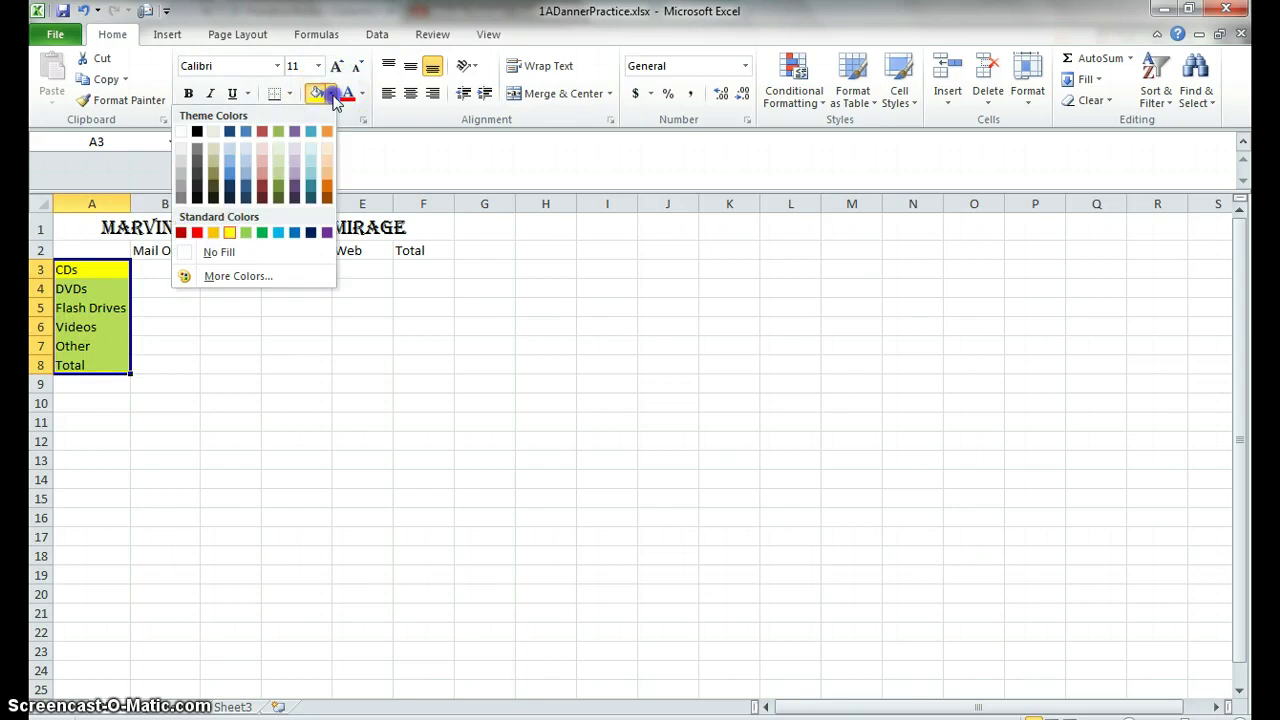
left_click(213, 160)
left_click(235, 308)
left_click_drag(155, 250, 418, 254)
left_click(316, 93)
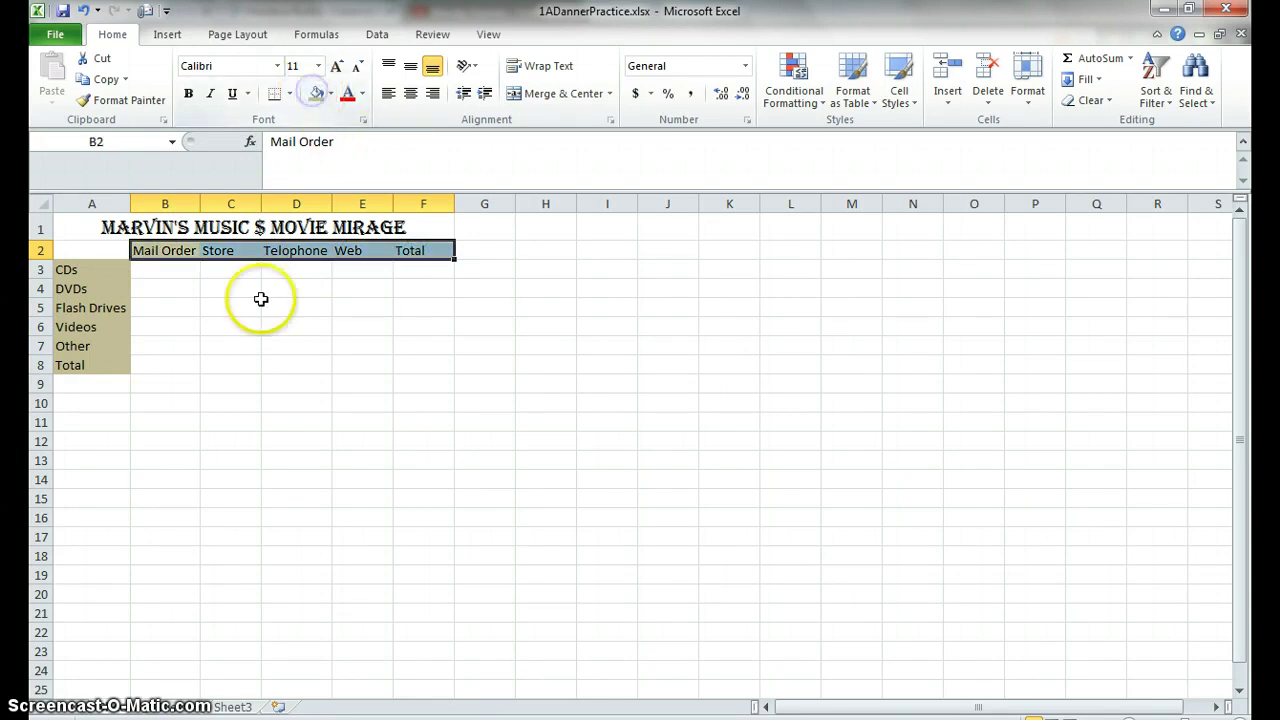
left_click(253, 304)
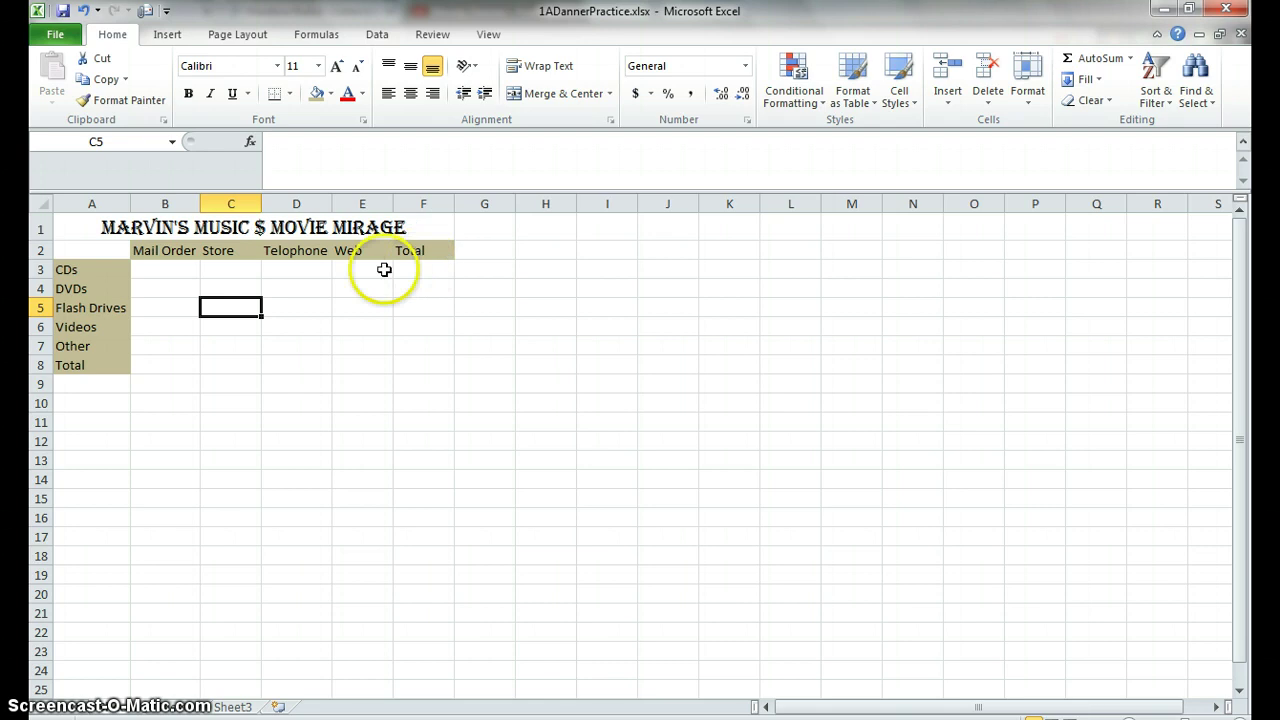
- Enter 237.34 as the CDs Mail Order amount in cell B3 and format it as Accounting
left_click(174, 270)
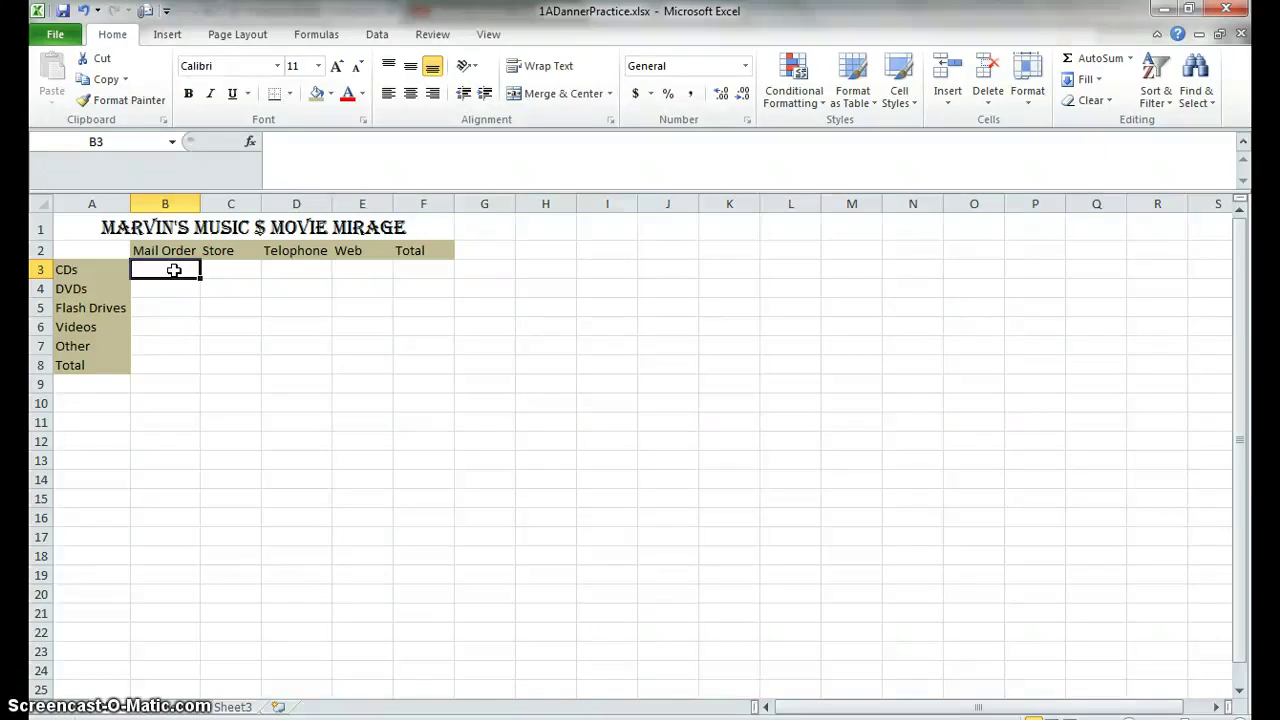
type("237.34")
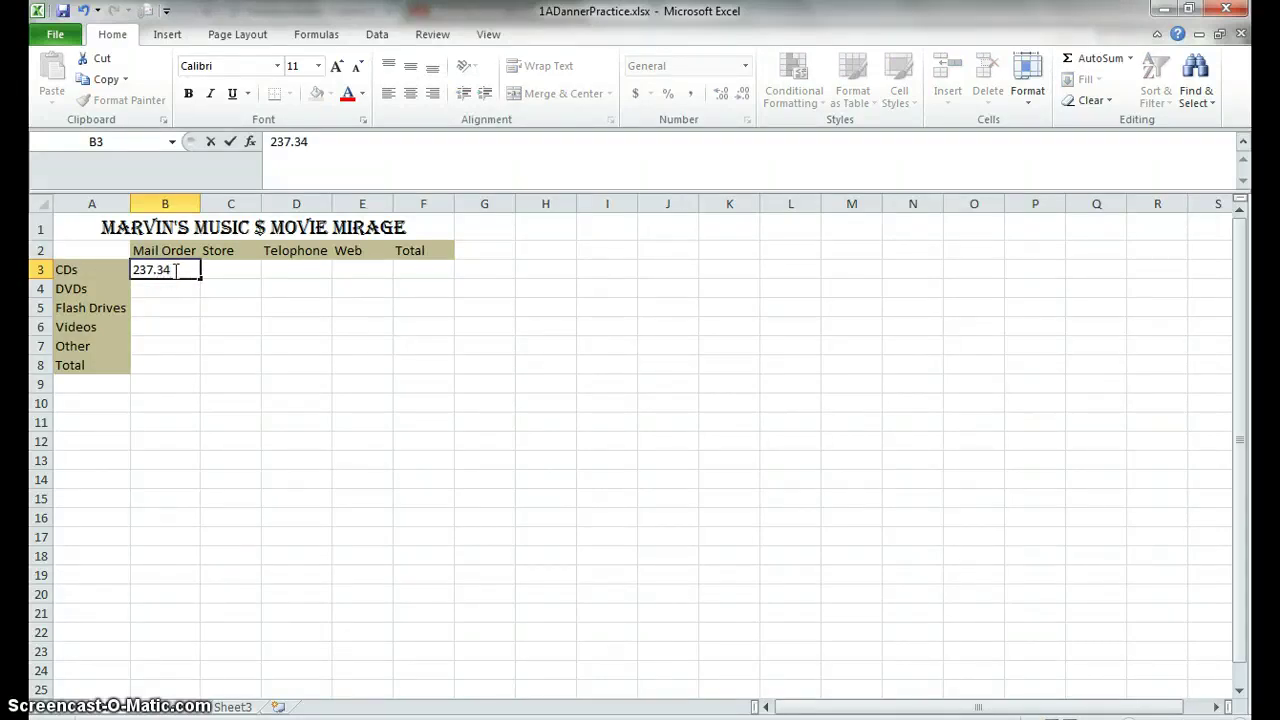
key("Return")
left_click(189, 269)
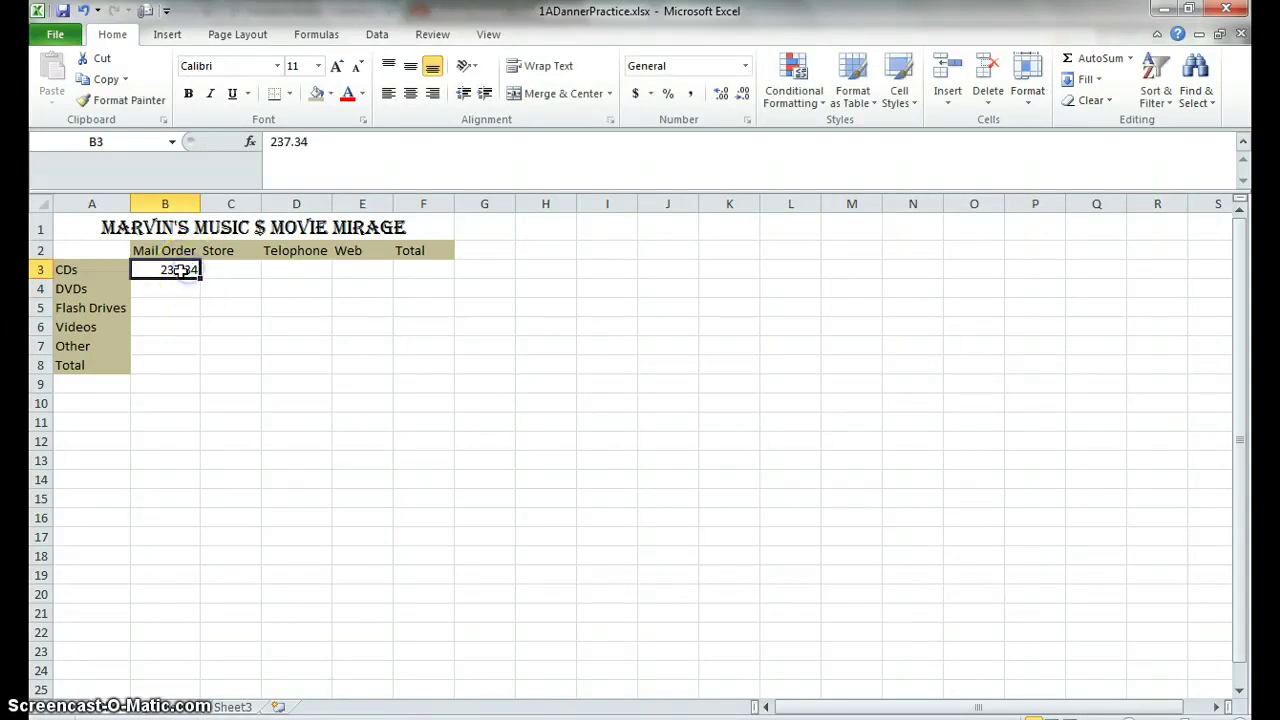
left_click(165, 270)
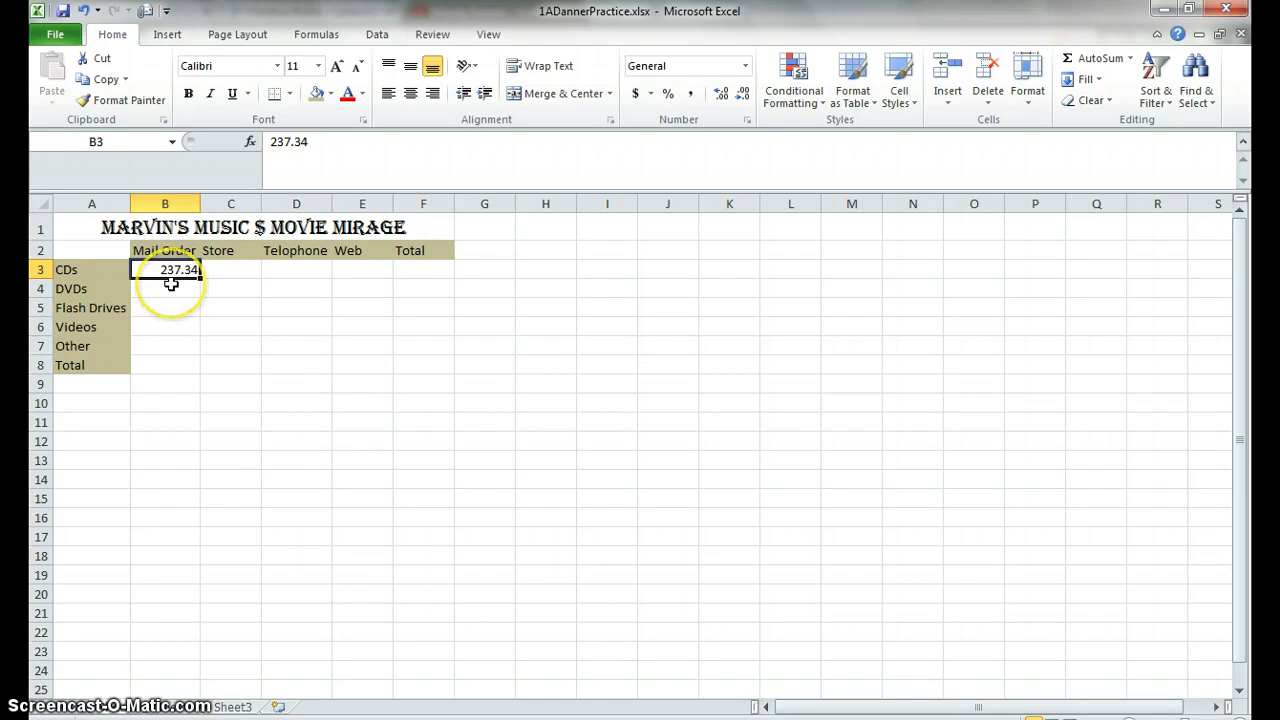
left_click(745, 68)
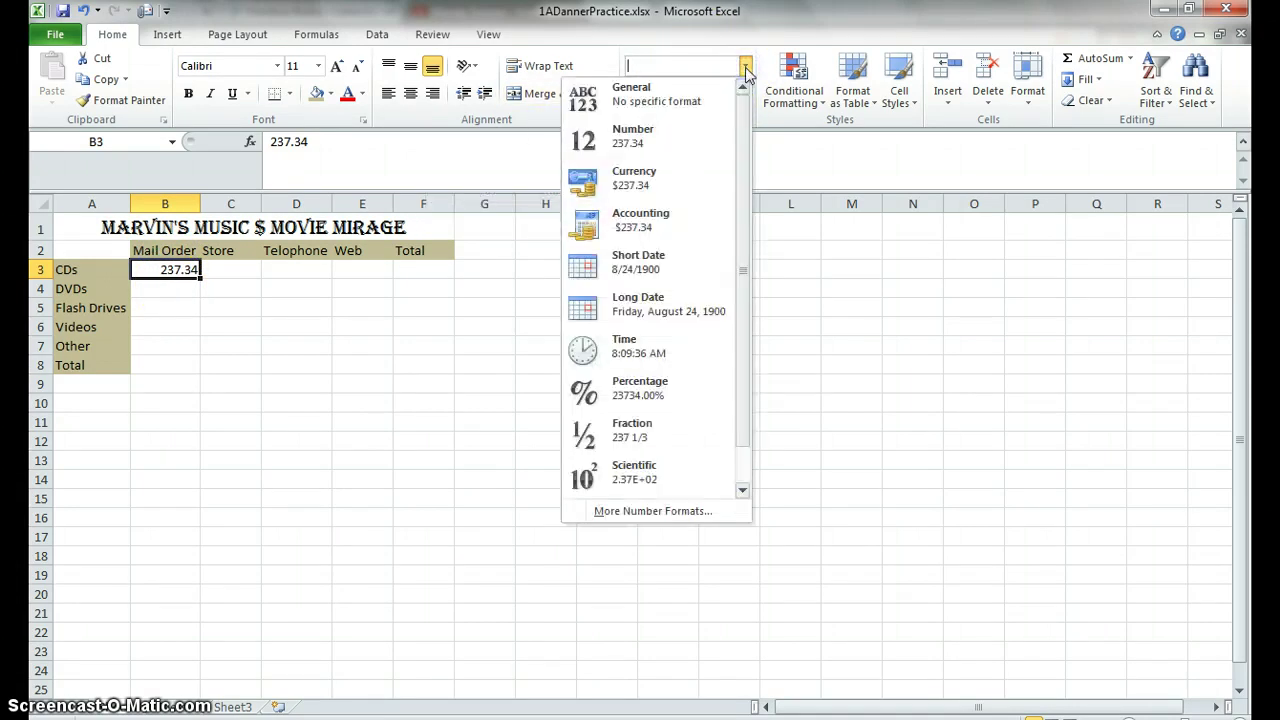
left_click(657, 222)
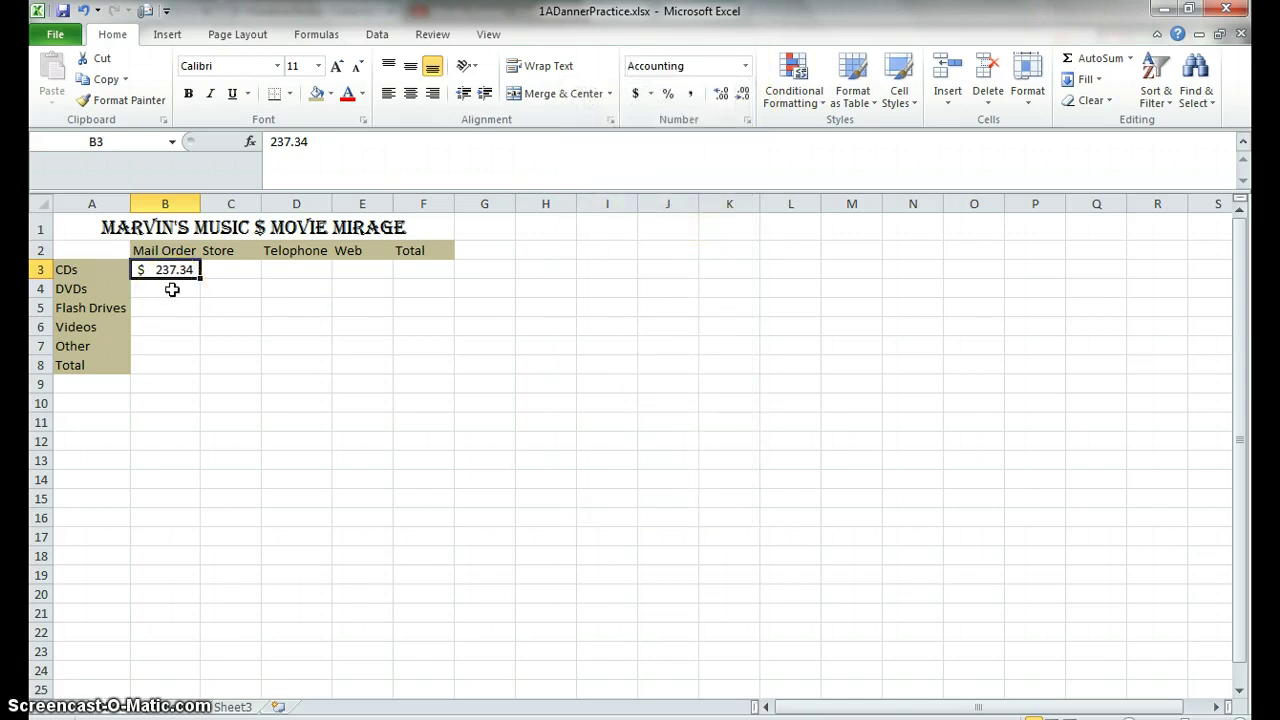
- Enter the Mail Order amounts 359.54, 297.32, 831.10 and 125.5 in cells B4 to B7
left_click(172, 290)
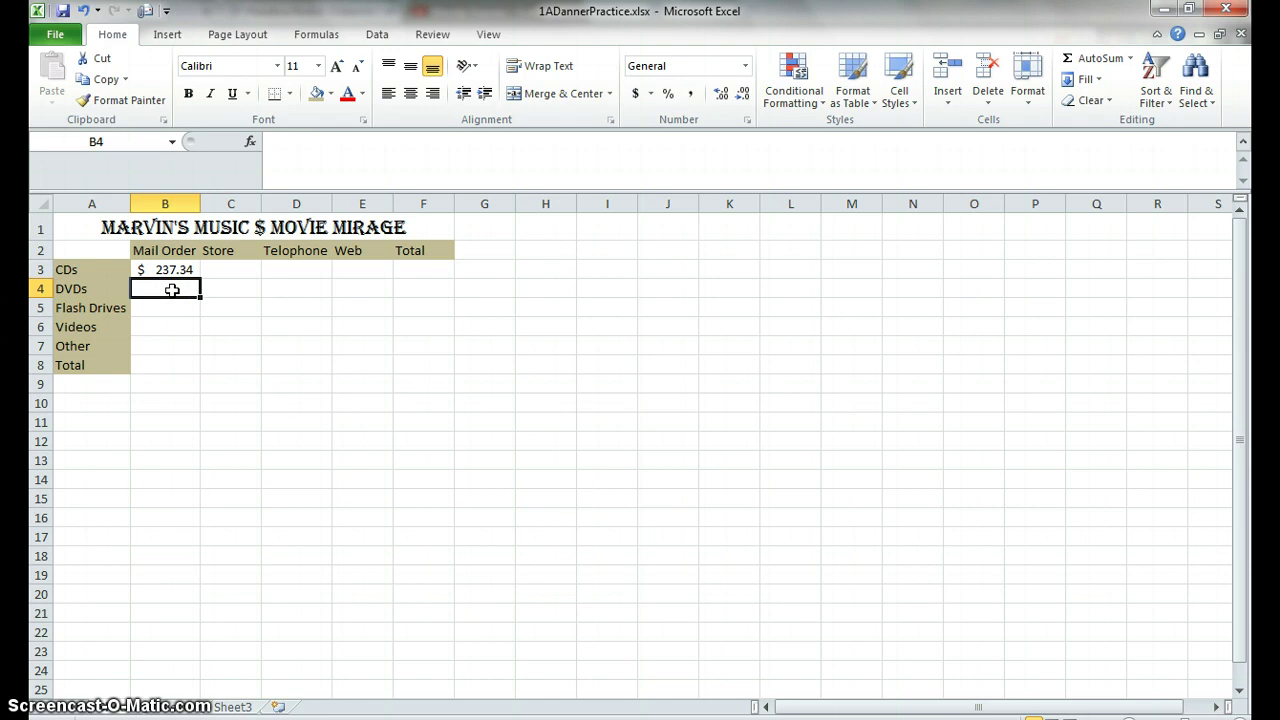
type("359.54")
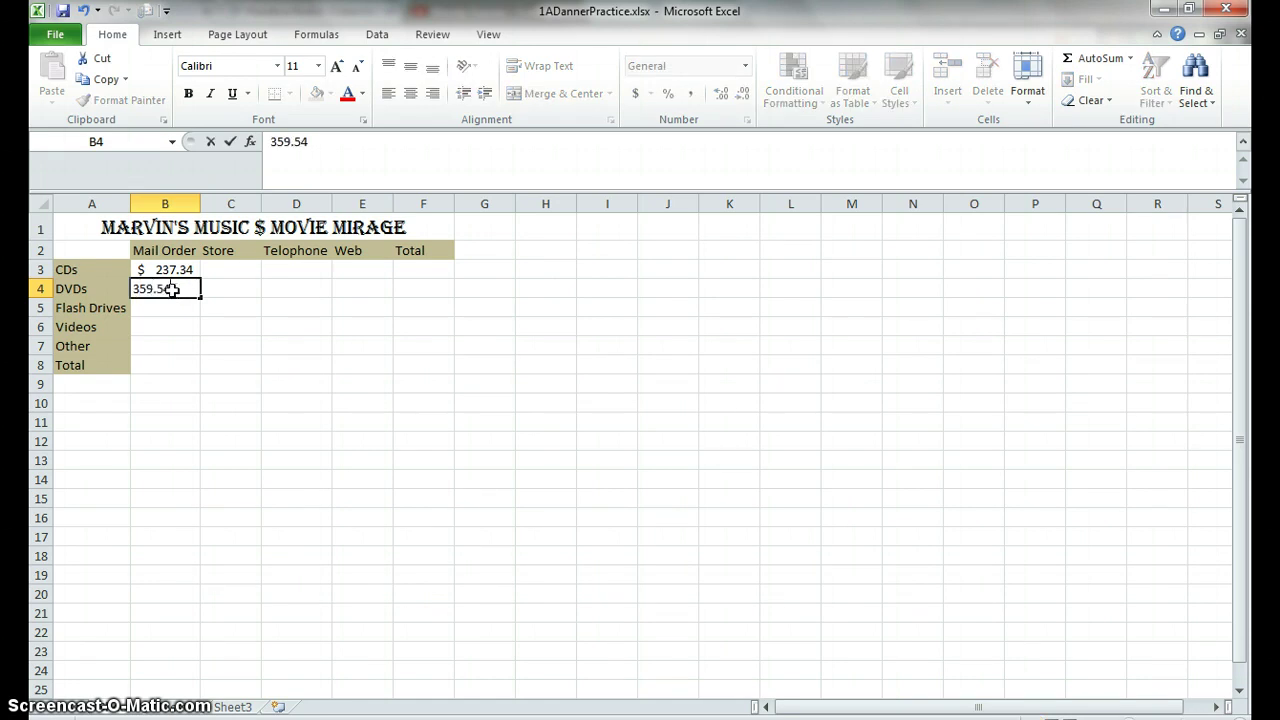
key("Return")
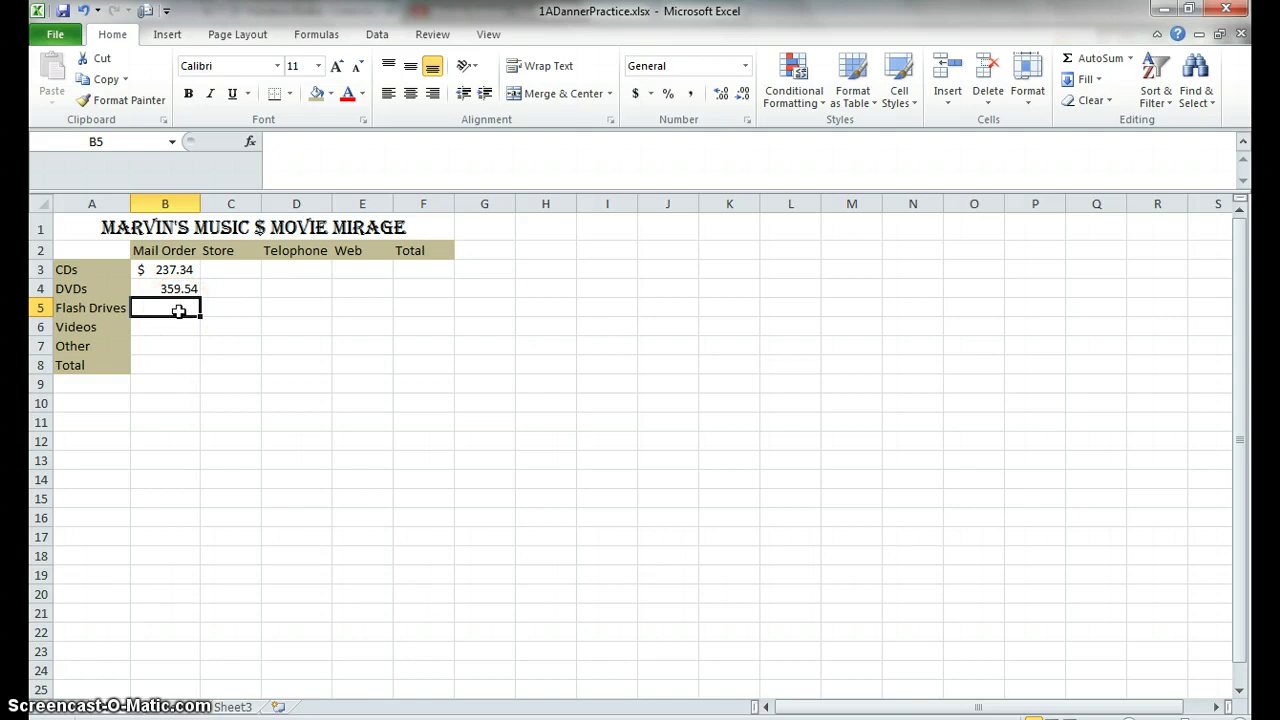
type("297.32")
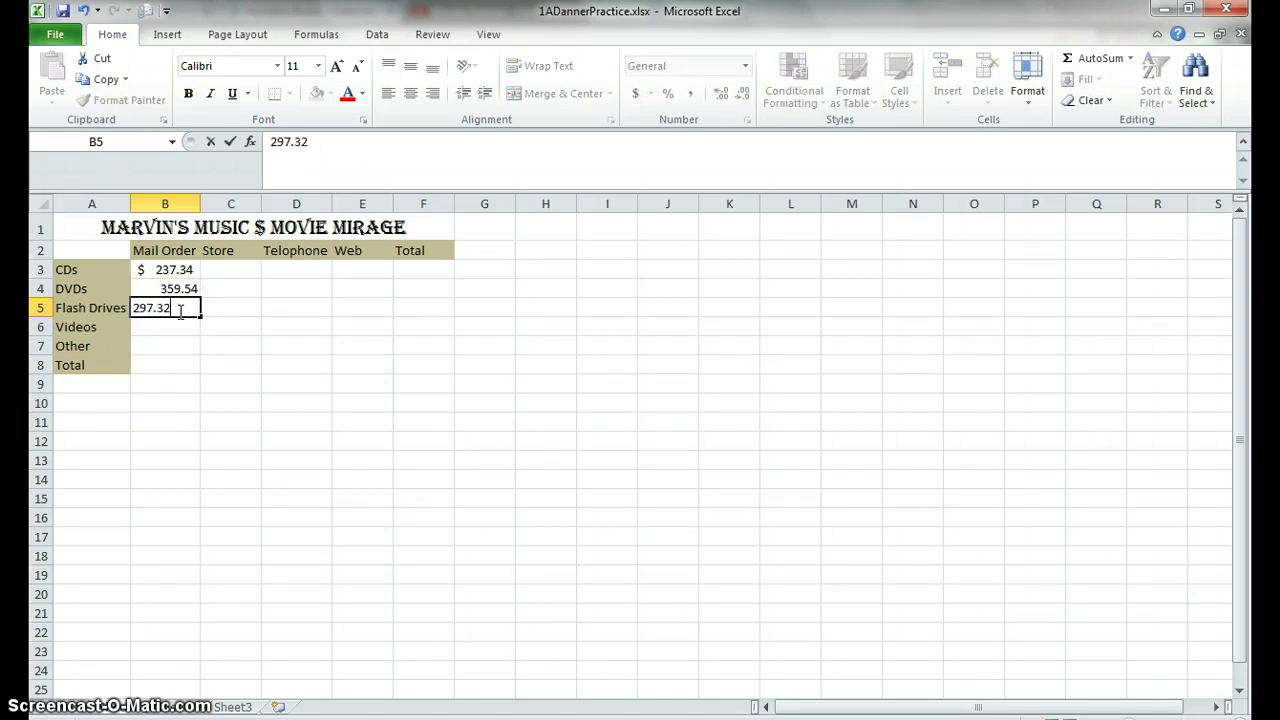
key("Return")
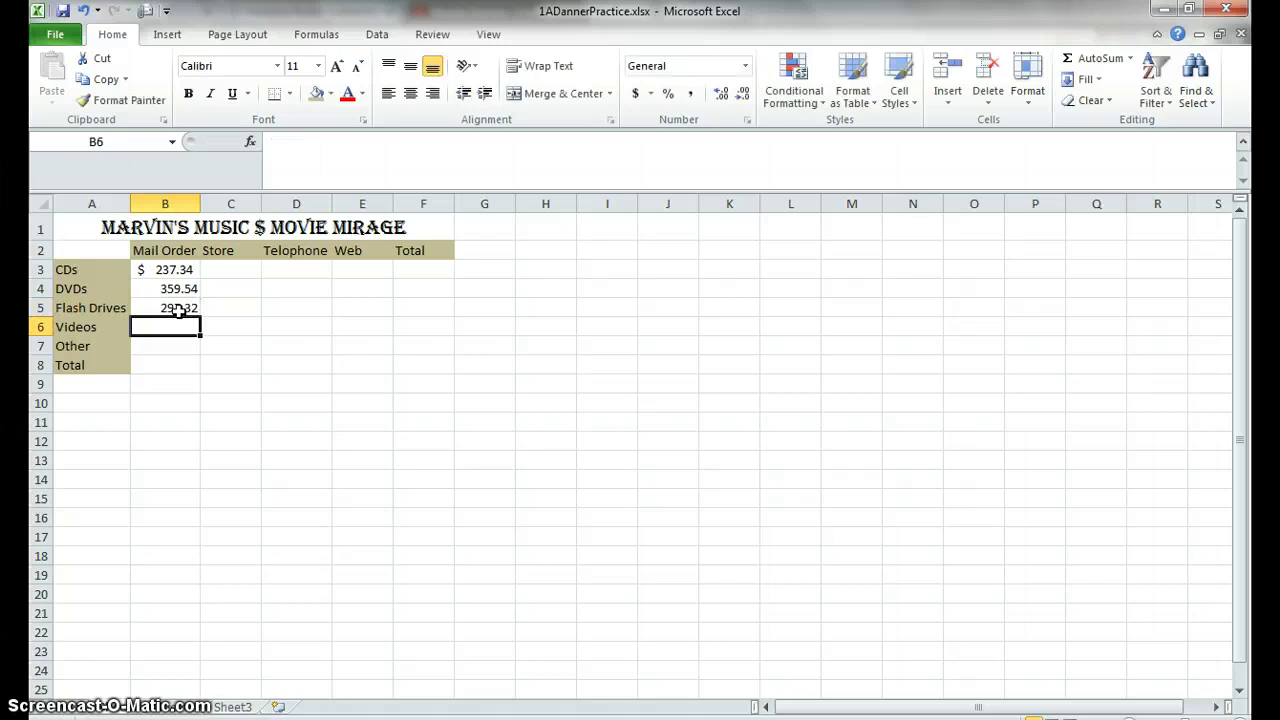
type("831.10")
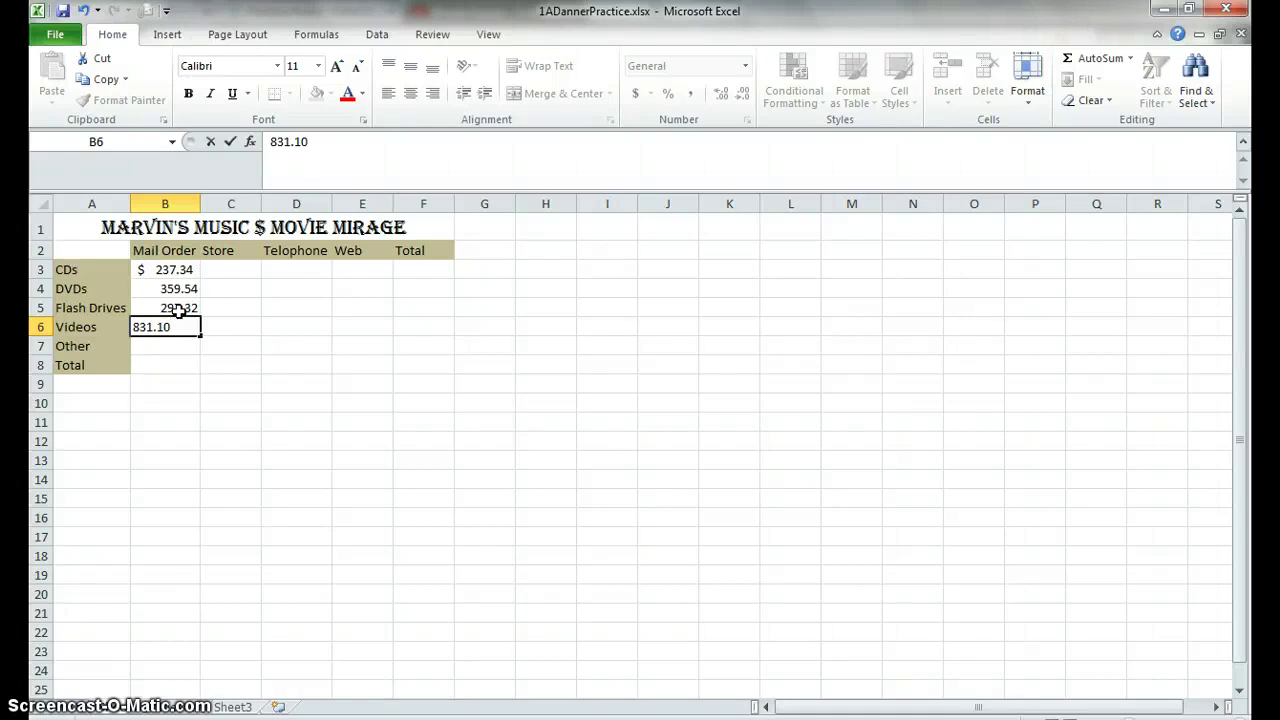
key("Return")
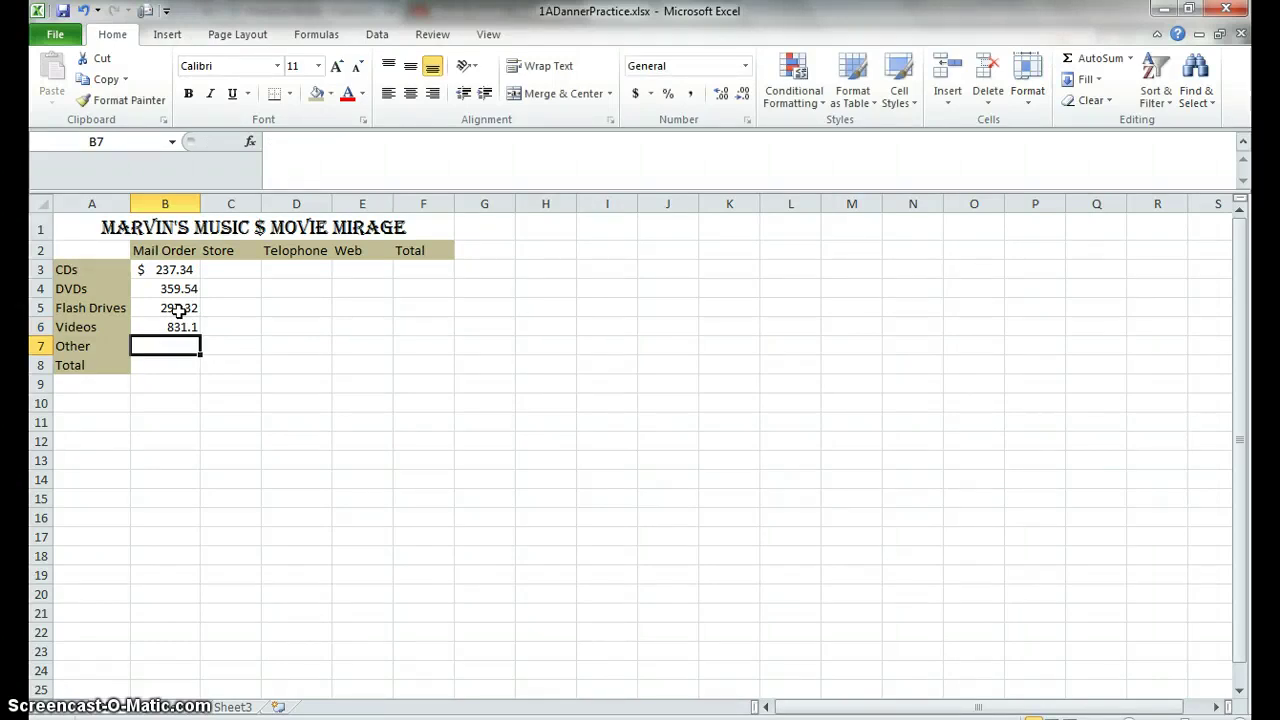
type("125.5")
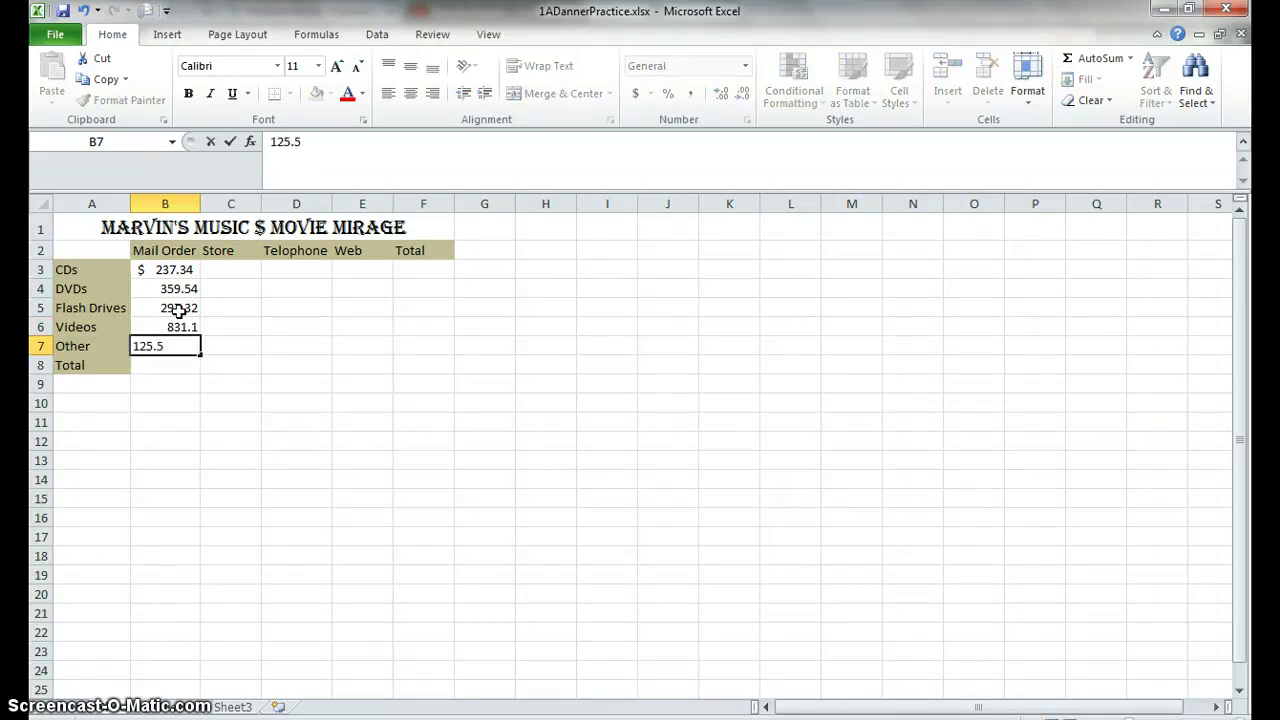
left_click(171, 368)
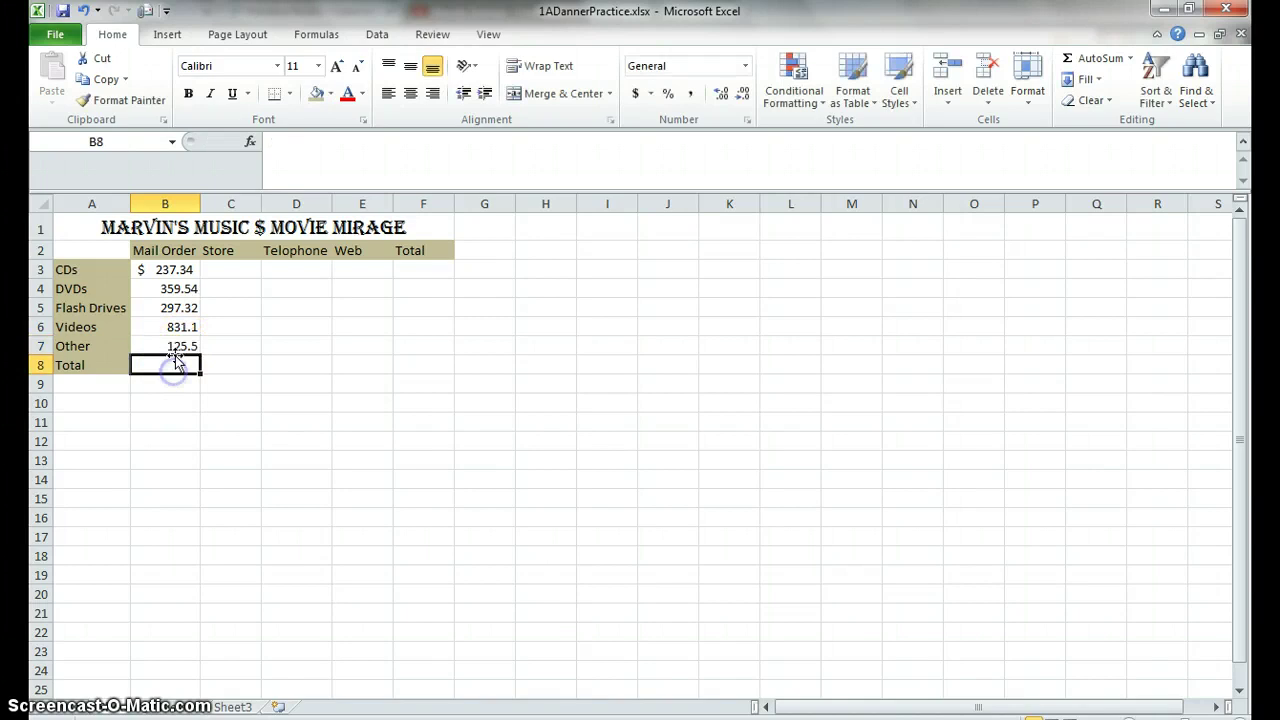
- Format the Mail Order amounts in cells B4 to B7 with the Number format
left_click(176, 271)
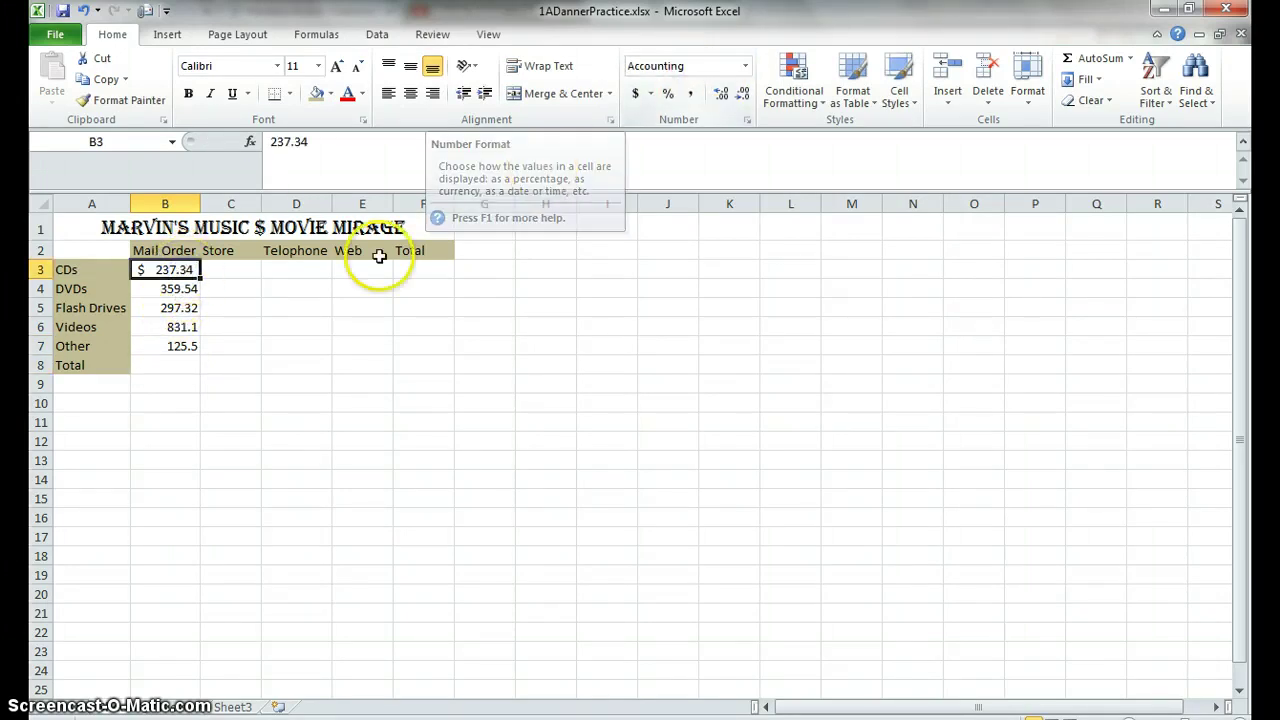
left_click(183, 304)
left_click(186, 288)
left_click(180, 306)
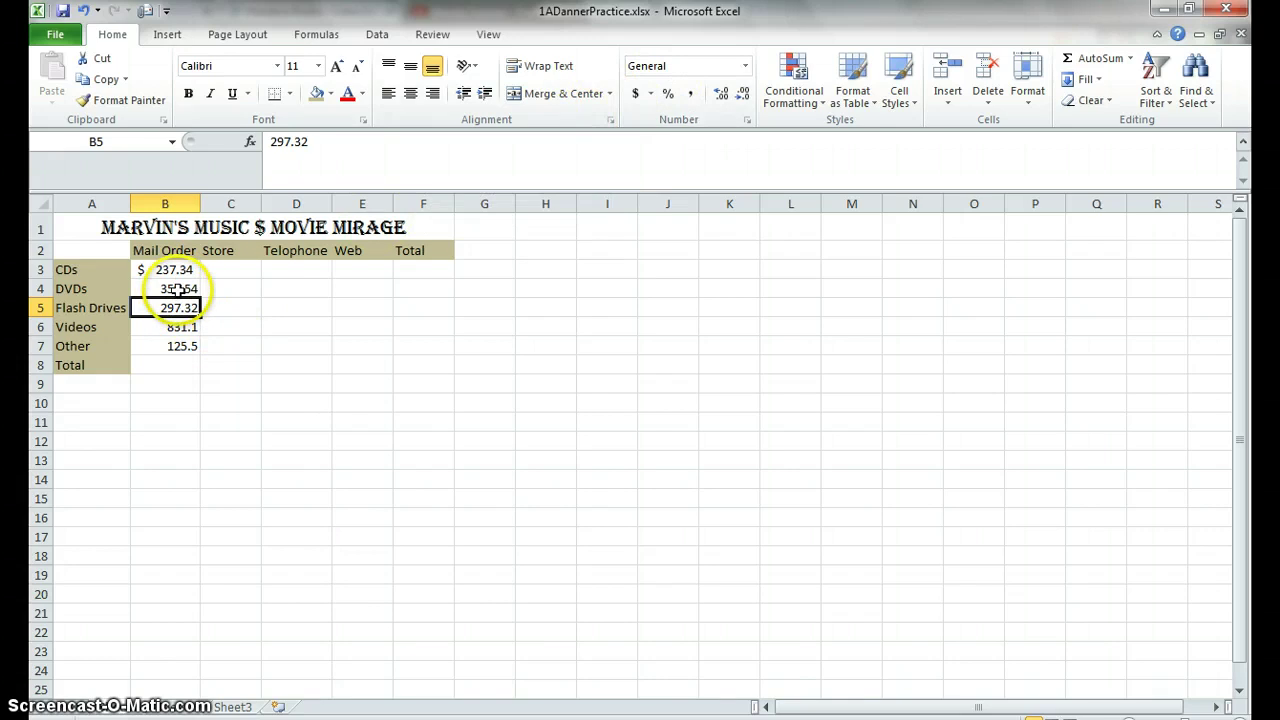
left_click_drag(178, 290, 185, 345)
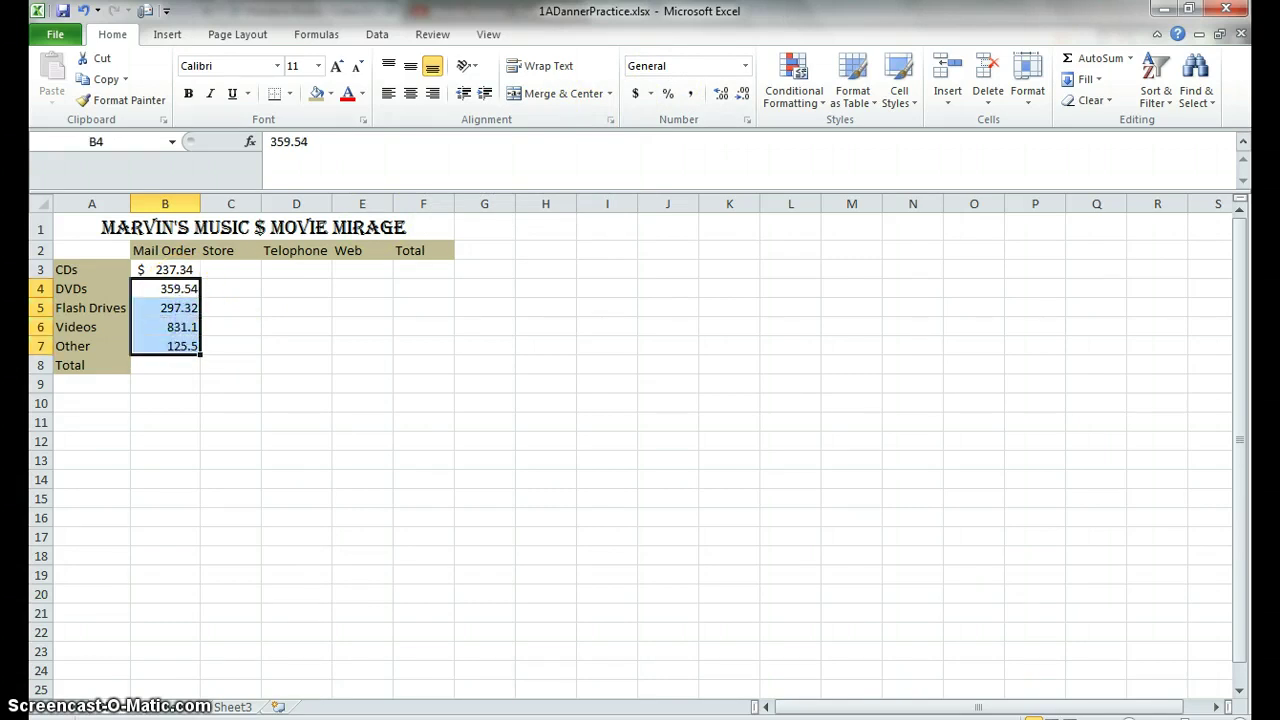
left_click(745, 66)
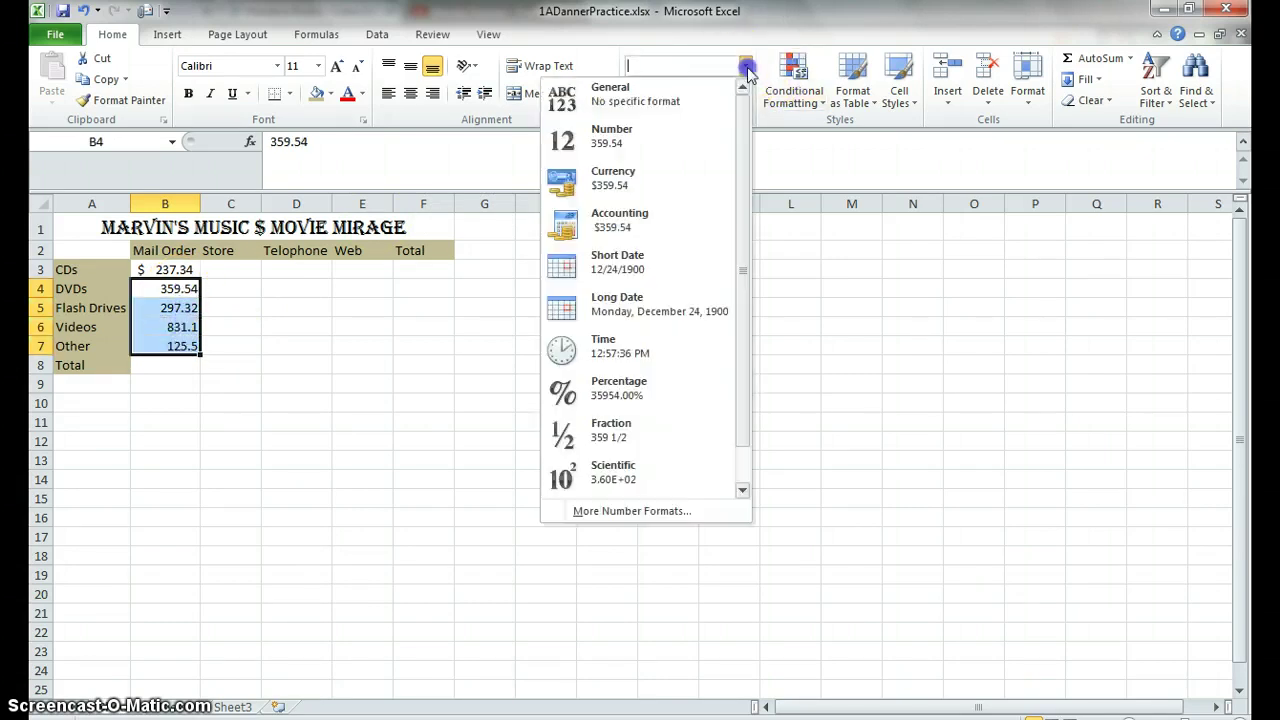
left_click(643, 140)
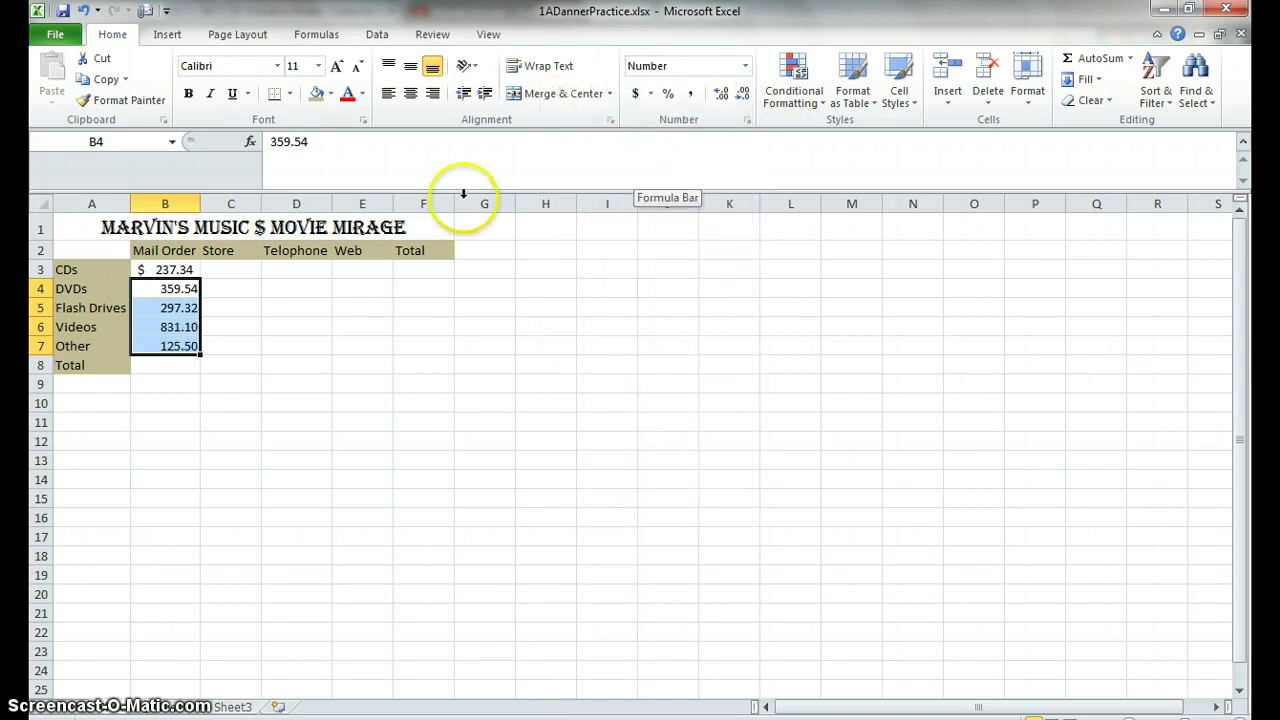
- Correct the Other row's Mail Order amount in cell B7 to 125.55
left_click(180, 346)
left_click(325, 140)
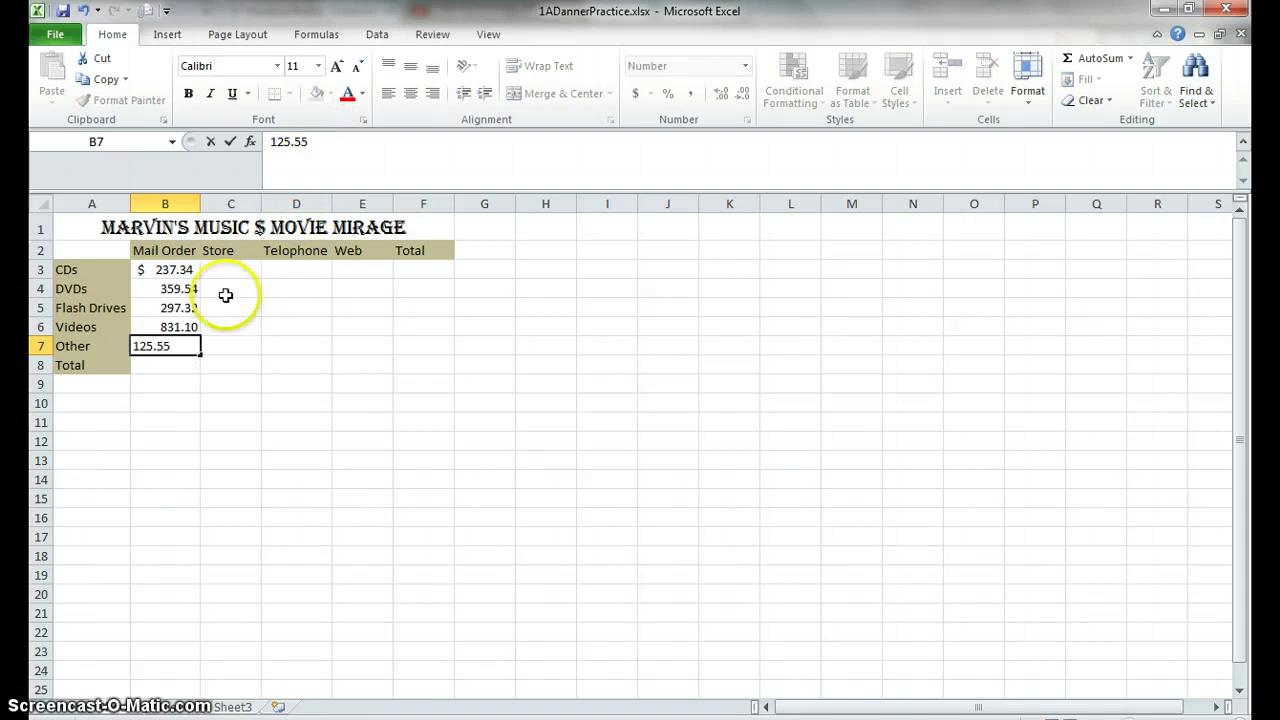
left_click(180, 378)
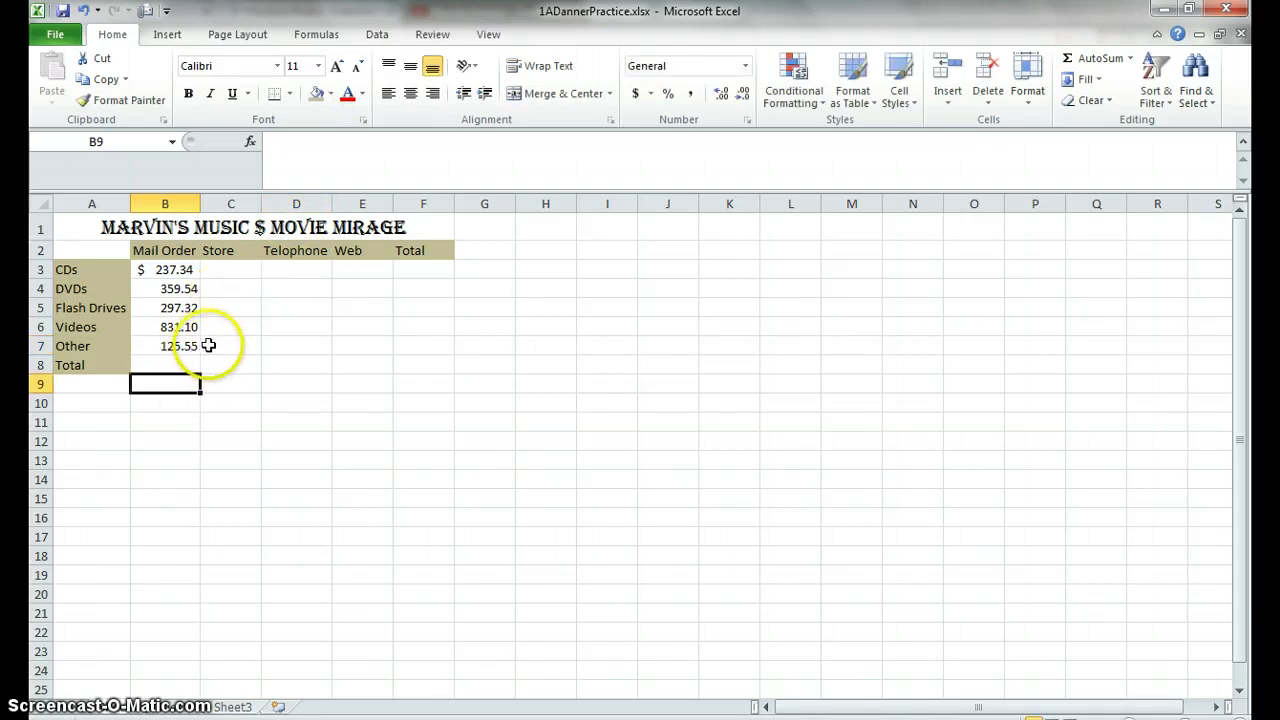
- Total the Mail Order amounts in cells B3 to B7 with AutoSum, placing the sum in B8
left_click(183, 369)
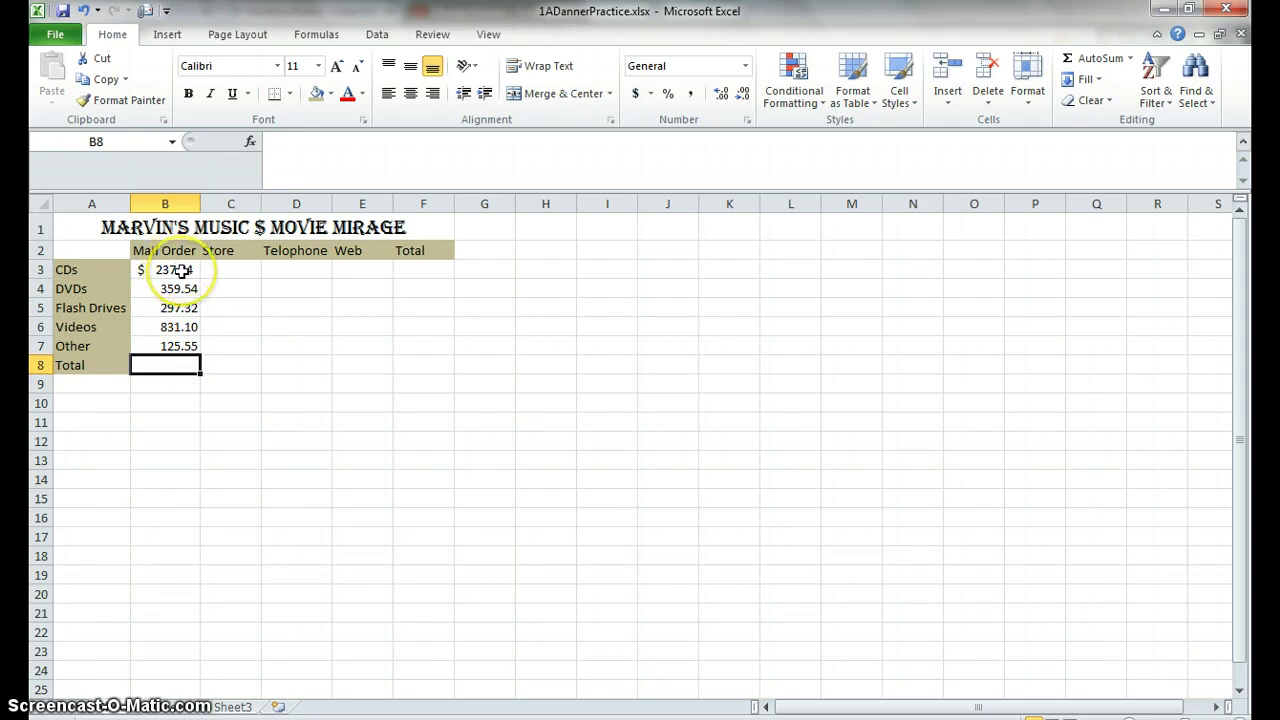
left_click_drag(182, 270, 190, 348)
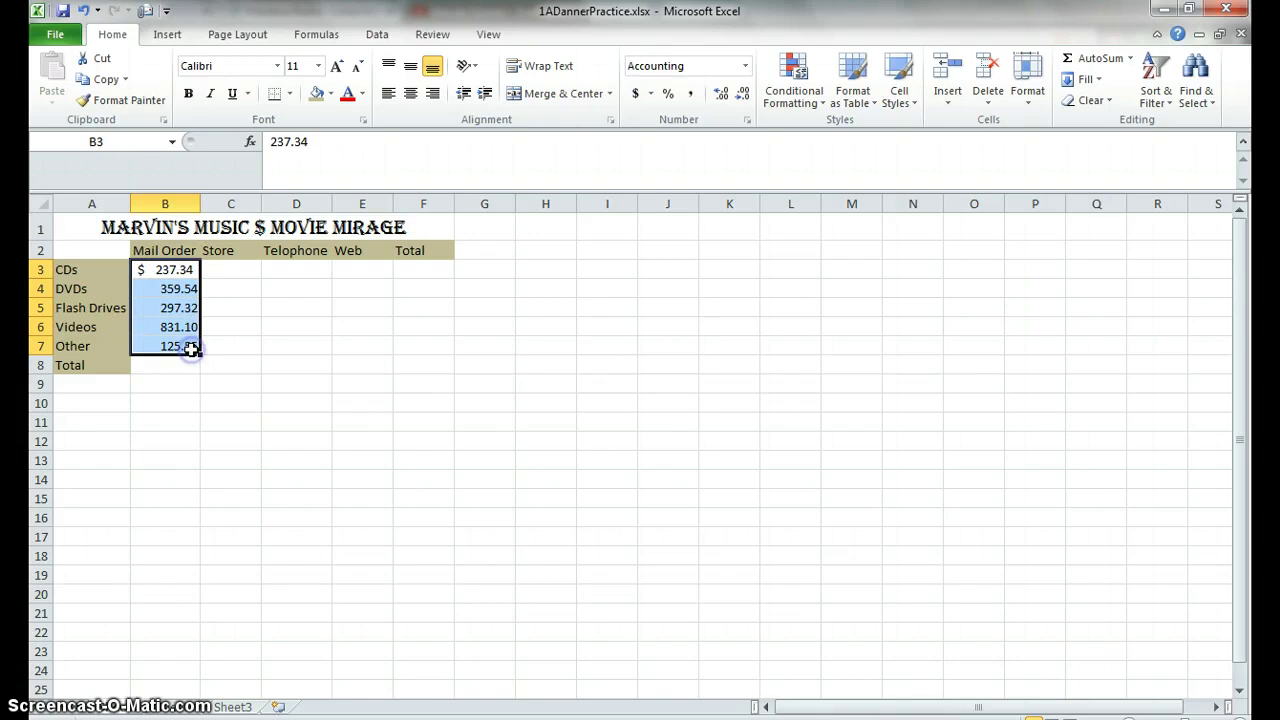
left_click(1113, 66)
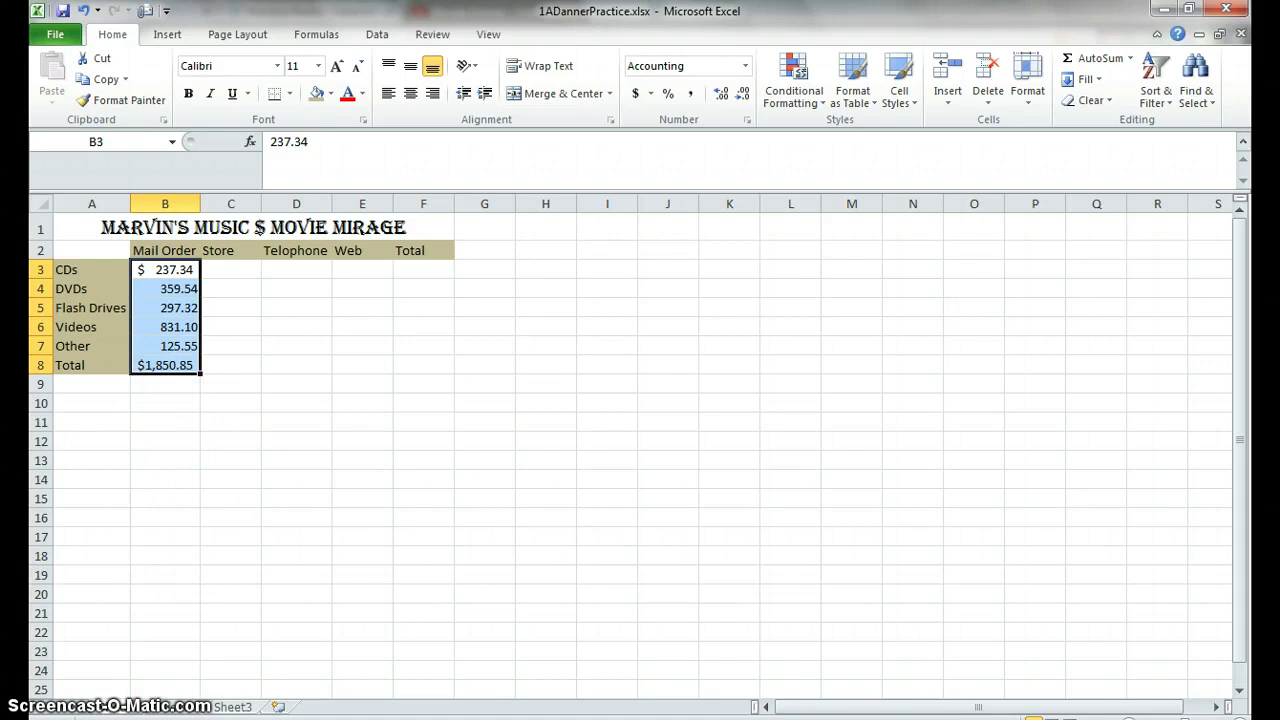
- Open the Windows Calculator and move its window clear of the Mail Order amounts
key("super")
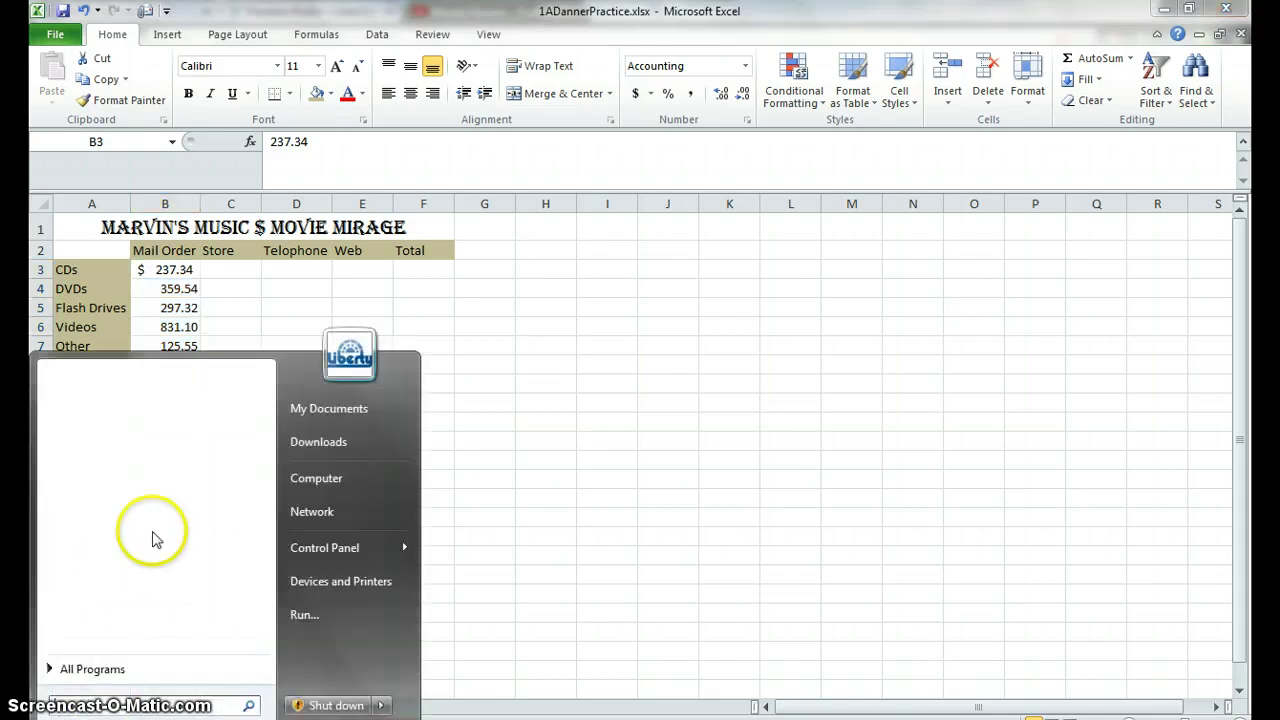
type("calc")
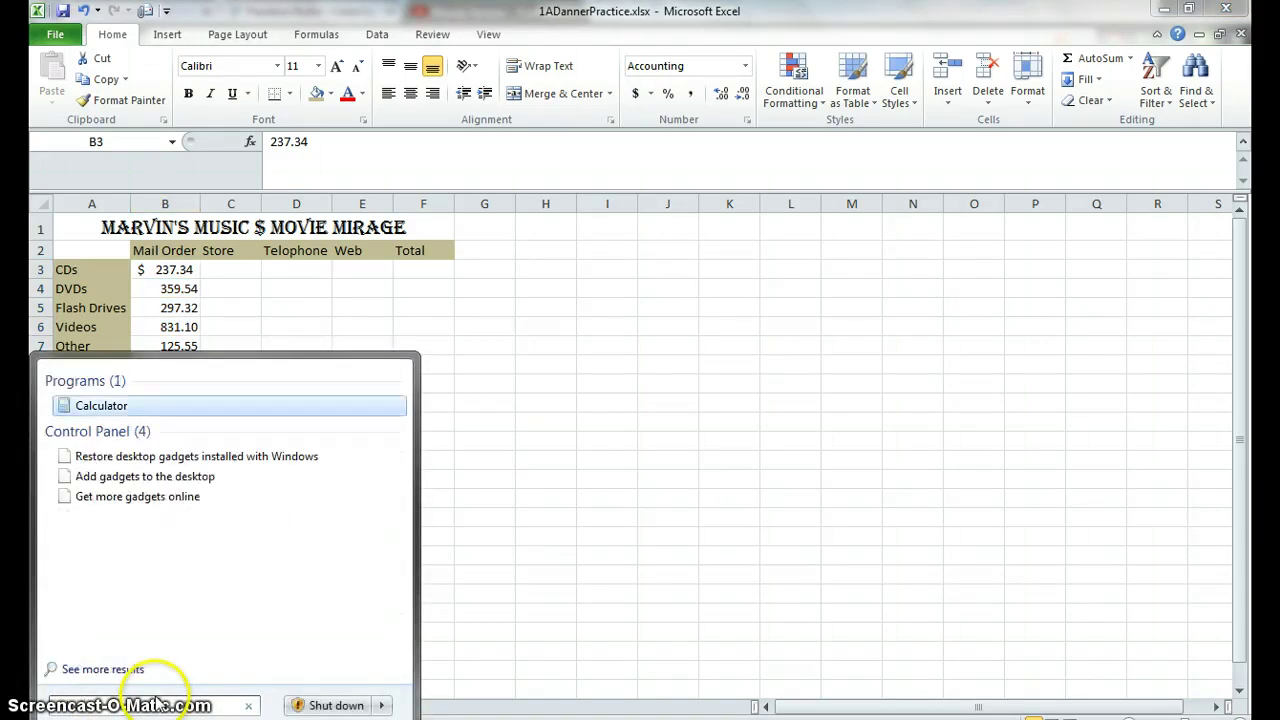
left_click(95, 407)
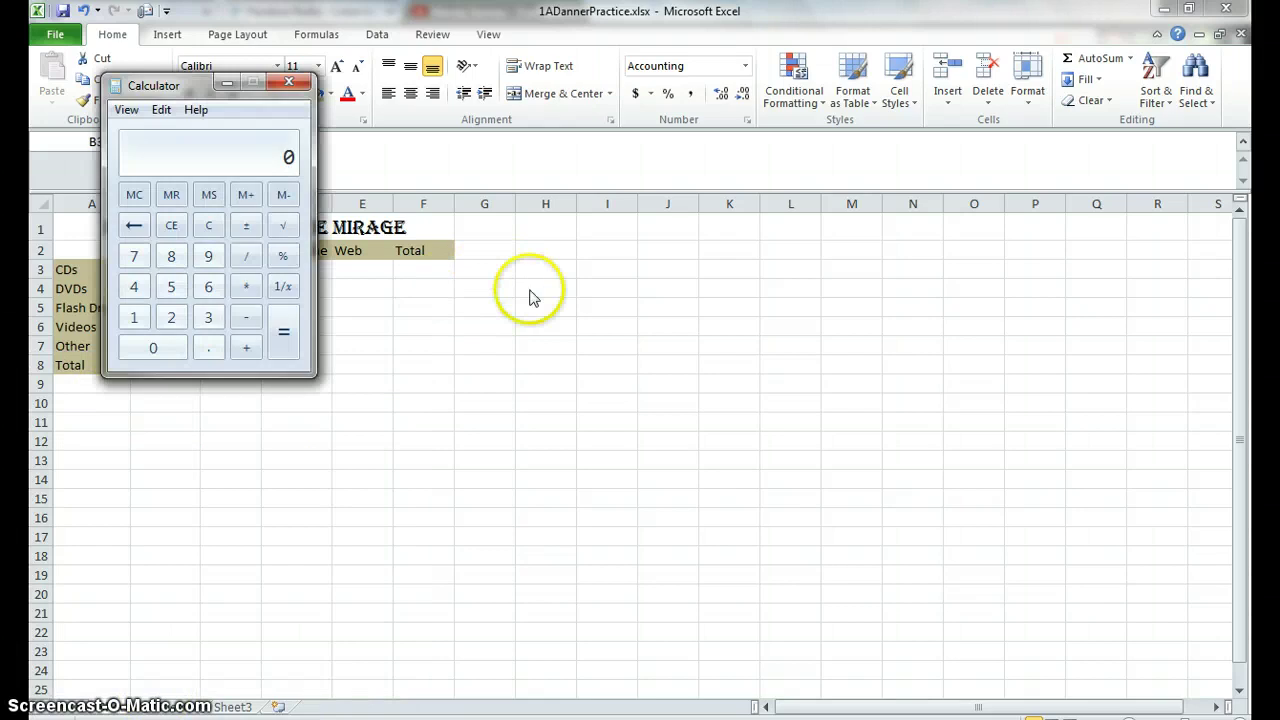
left_click_drag(197, 86, 431, 76)
- Add 237.34, 359.54, 297.32, 831.10 and 125.55 in the Calculator to check the Mail Order total, and close it
type("237")
key("period")
type("34")
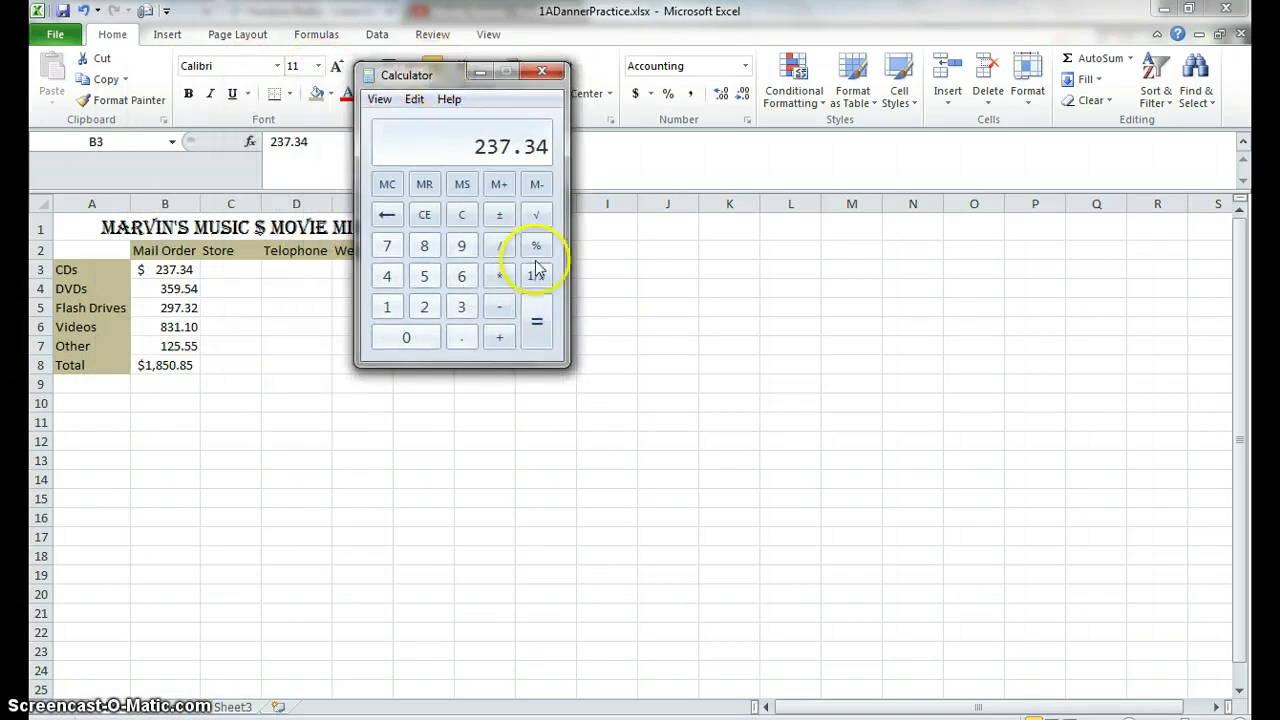
left_click(499, 339)
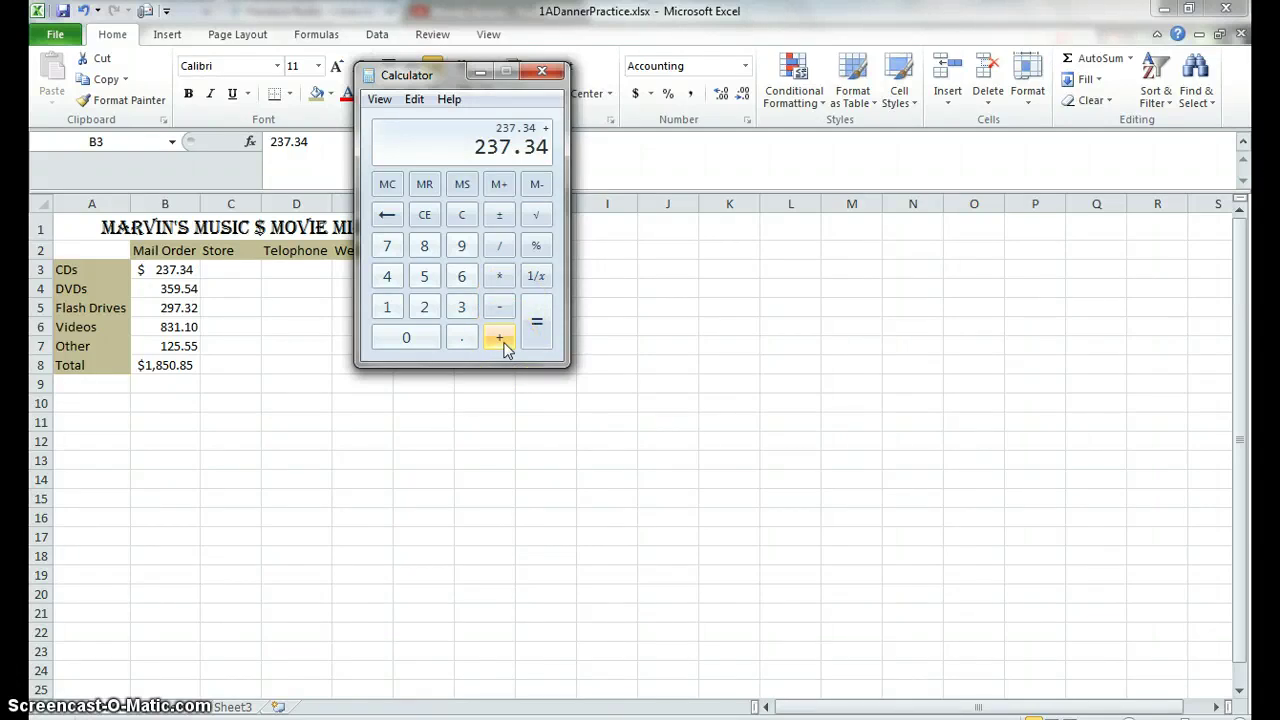
type("359.54")
left_click(499, 339)
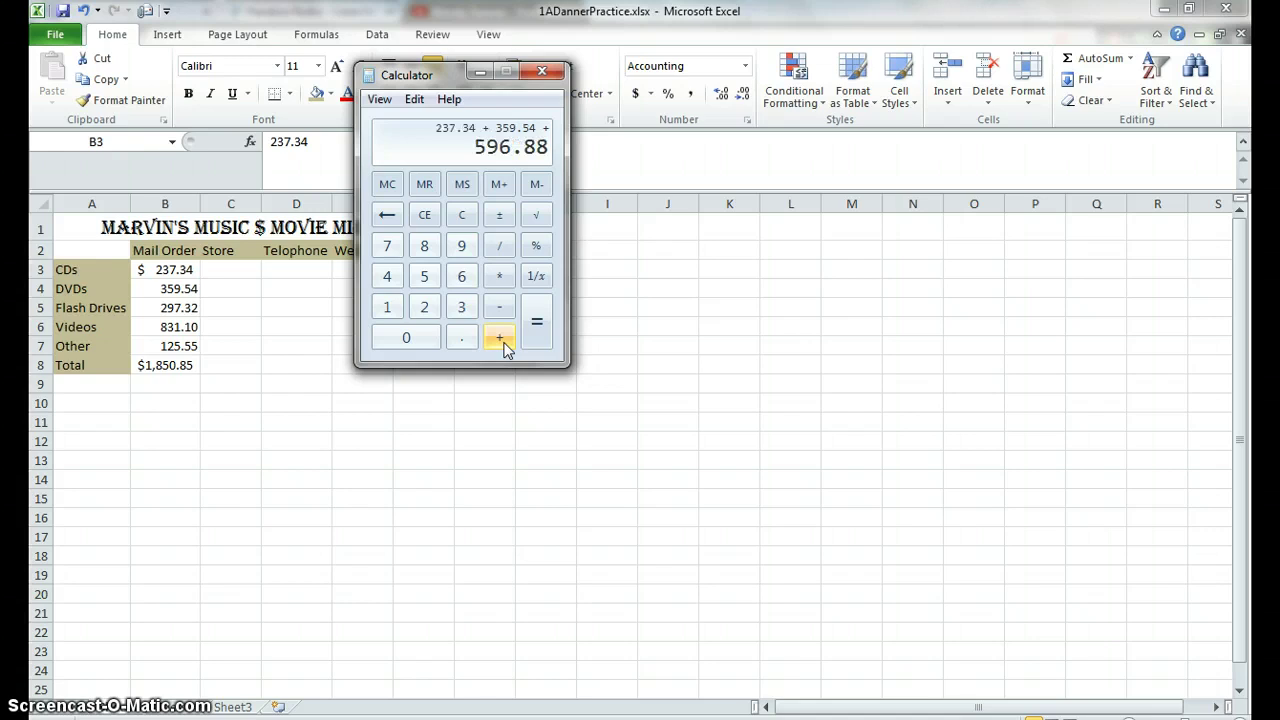
type("297.32")
left_click(503, 343)
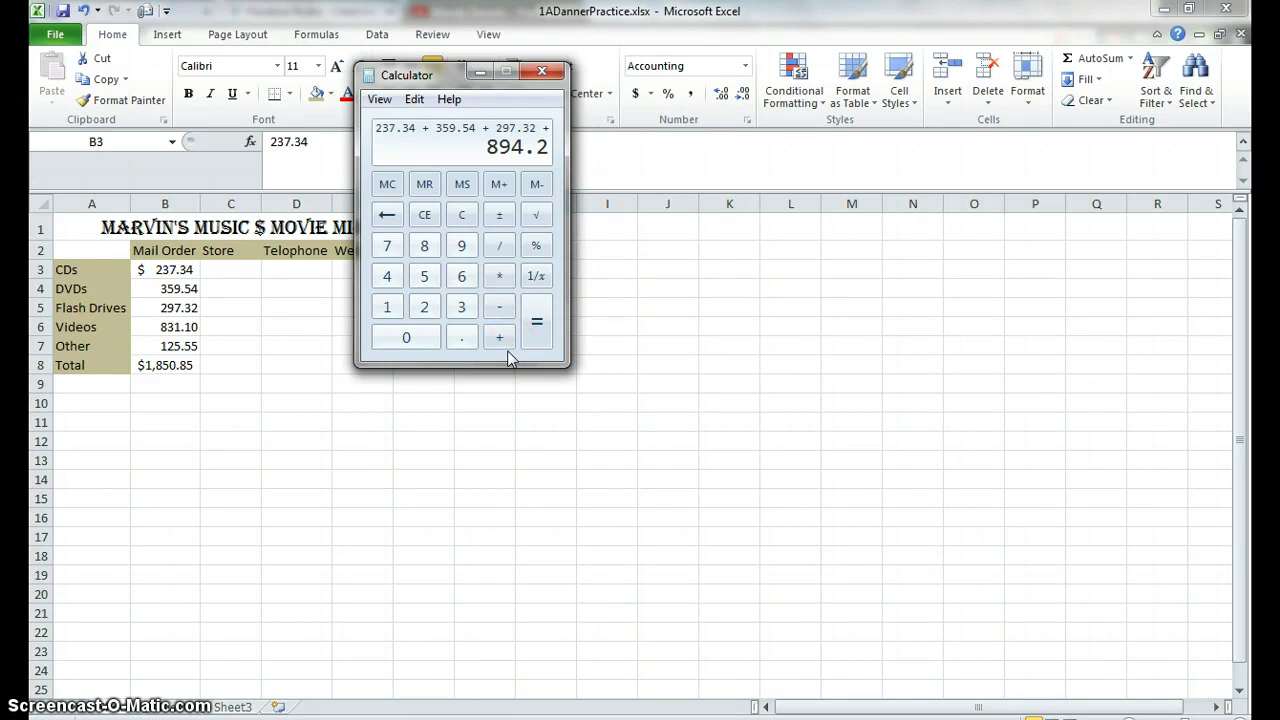
type("831.10")
left_click(506, 343)
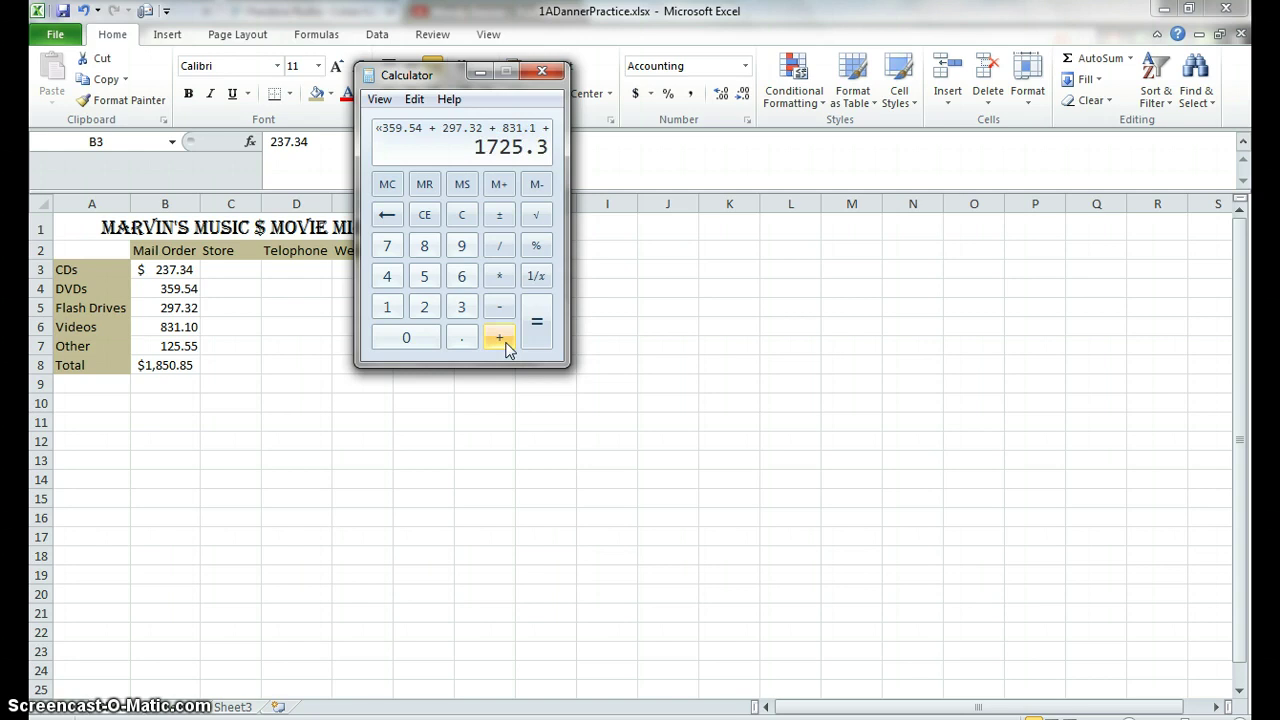
type("125.55")
left_click(534, 334)
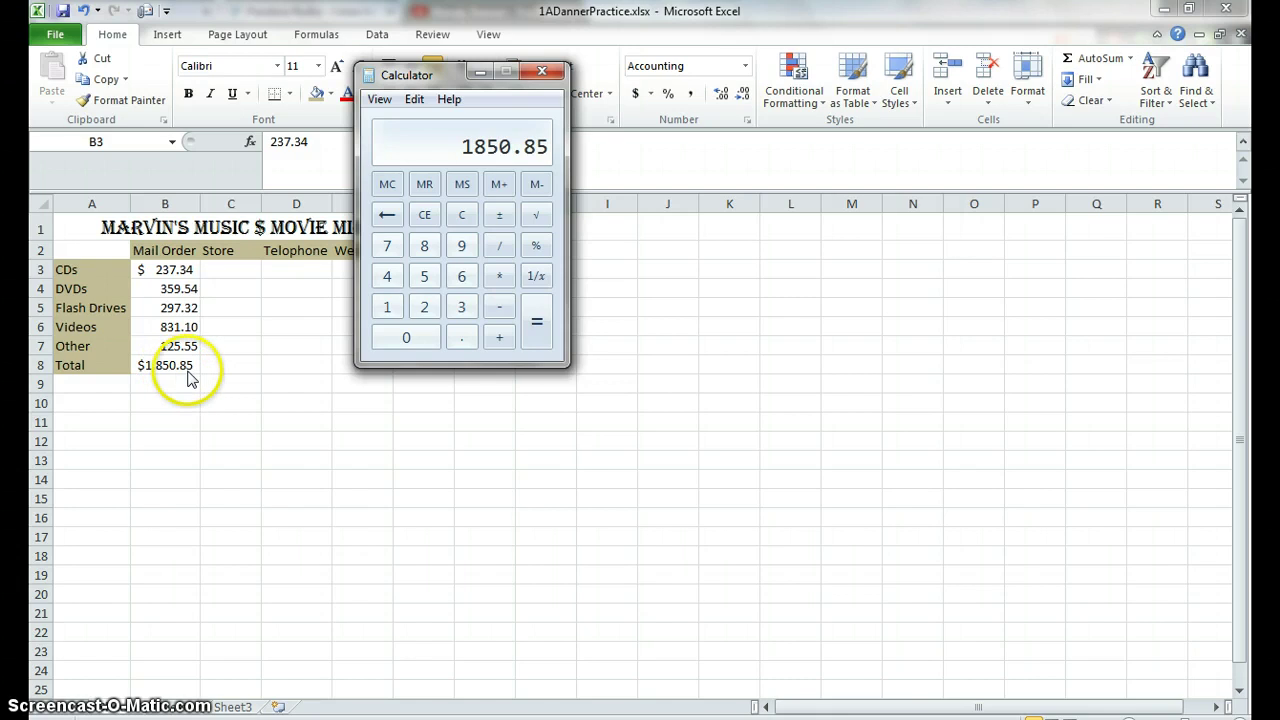
left_click(541, 71)
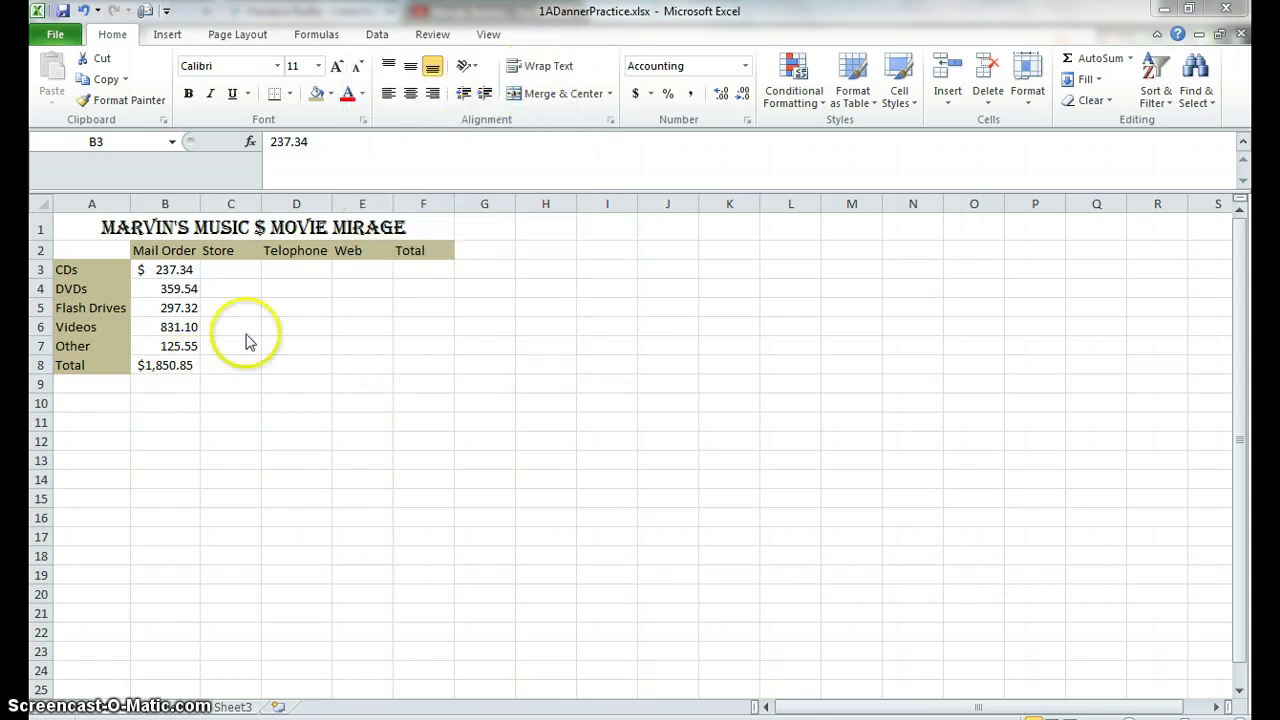
- Examine the Mail Order total's formula in cell B8, highlighting the SUM function and its B3:B7 range
left_click(183, 375, "shift")
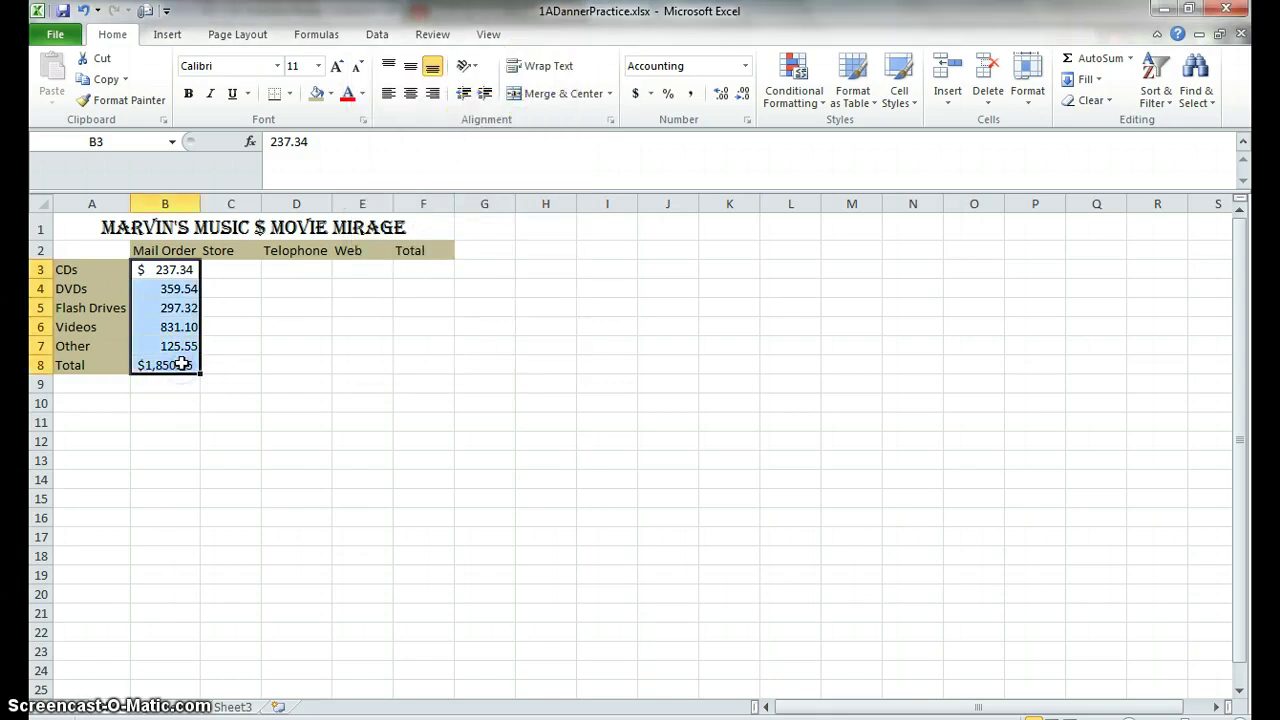
left_click(172, 365)
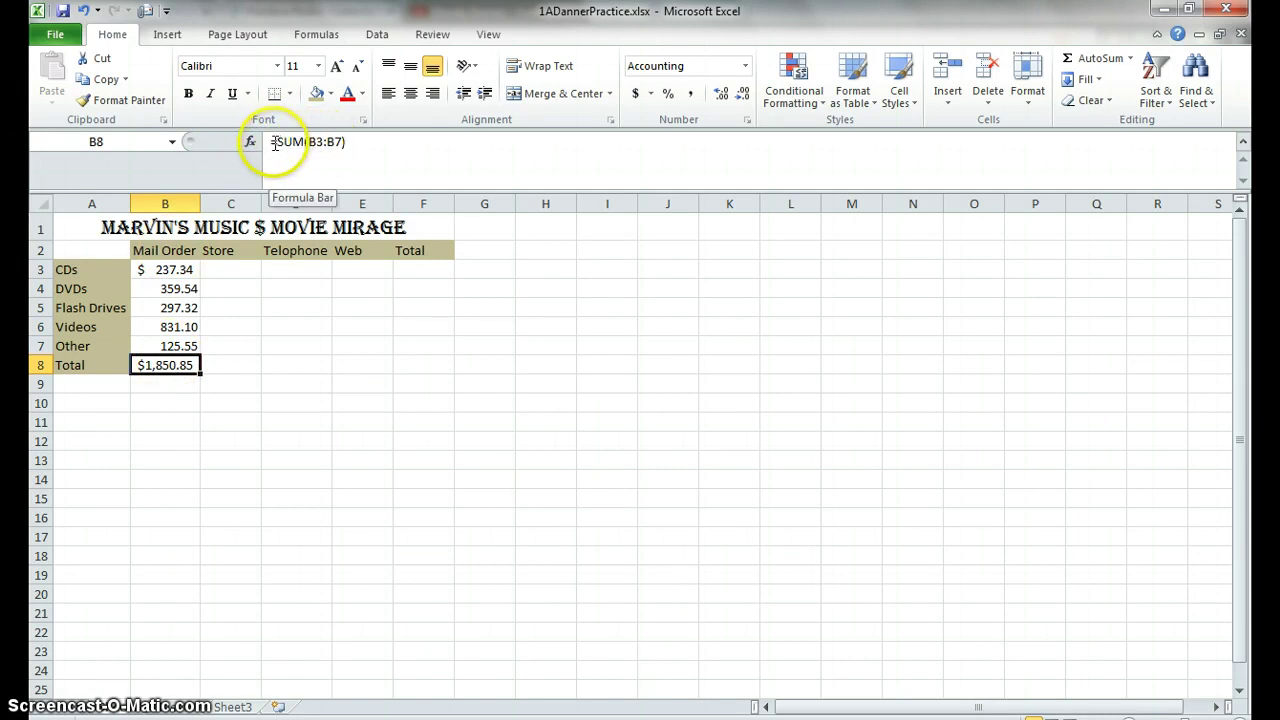
left_click_drag(268, 142, 304, 146)
left_click(342, 148)
left_click(278, 140)
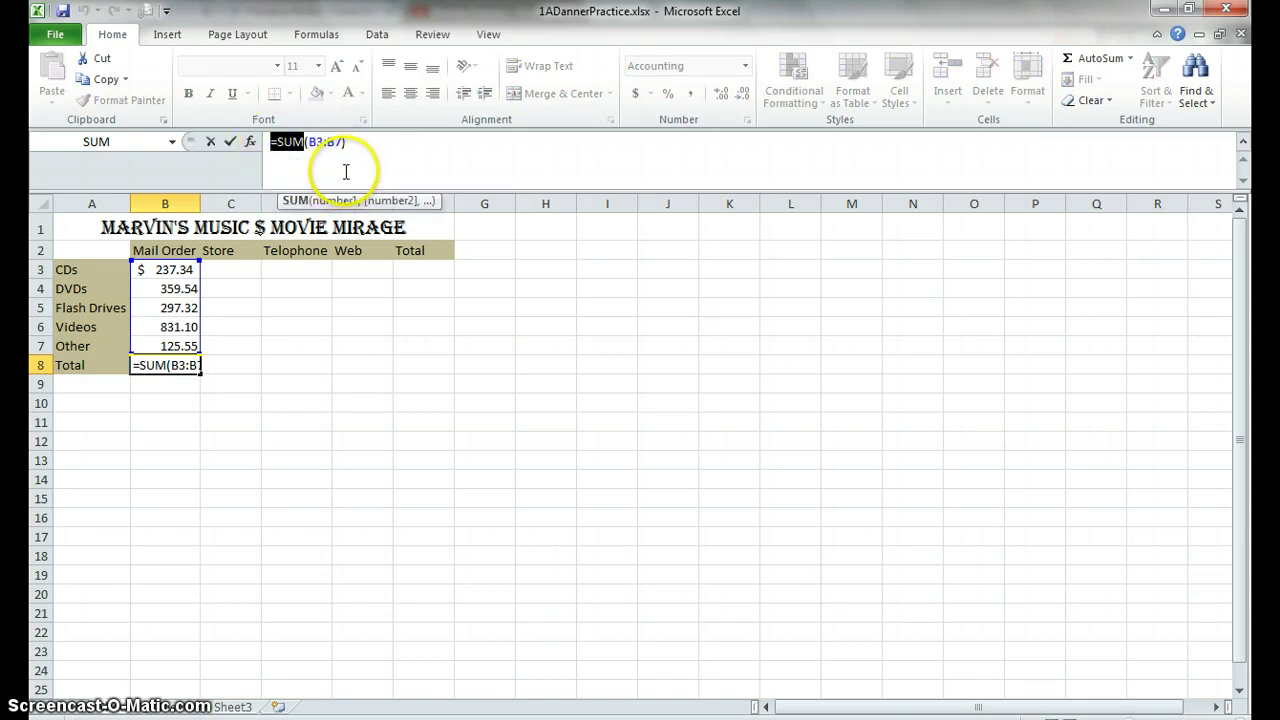
left_click(346, 172)
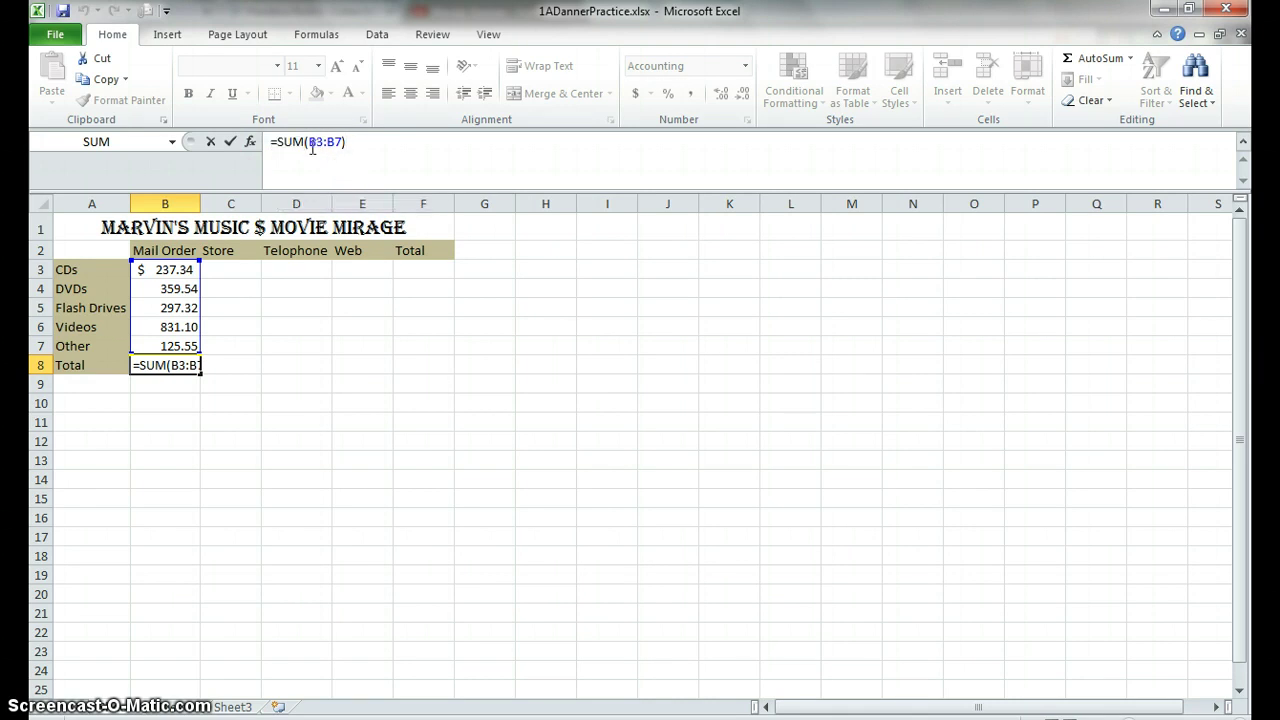
left_click_drag(314, 143, 342, 144)
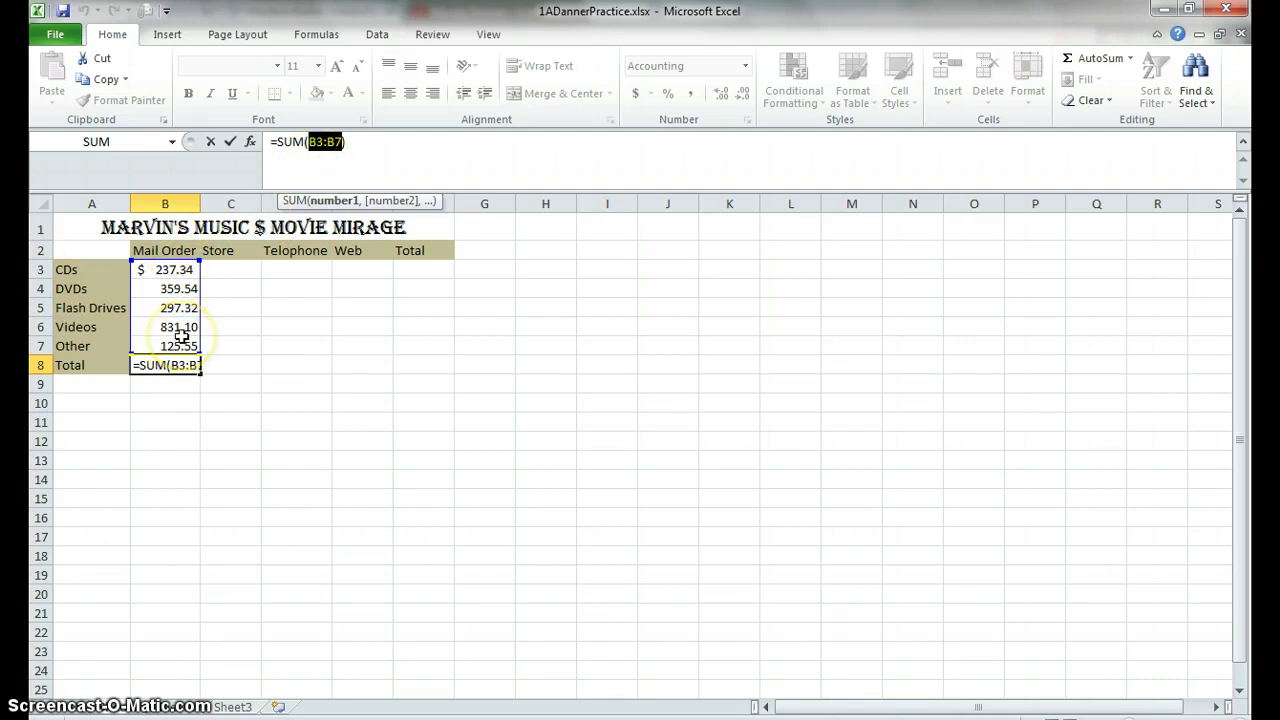
left_click(246, 270)
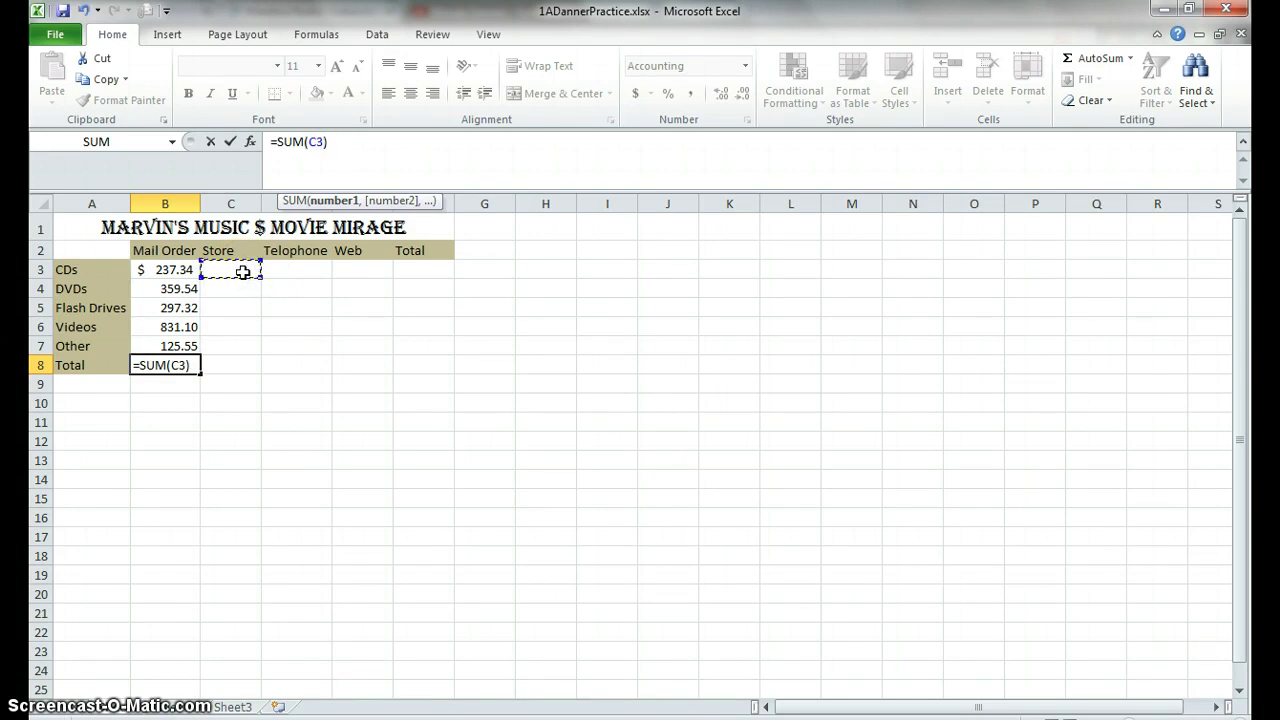
left_click_drag(243, 272, 243, 284)
left_click(440, 672)
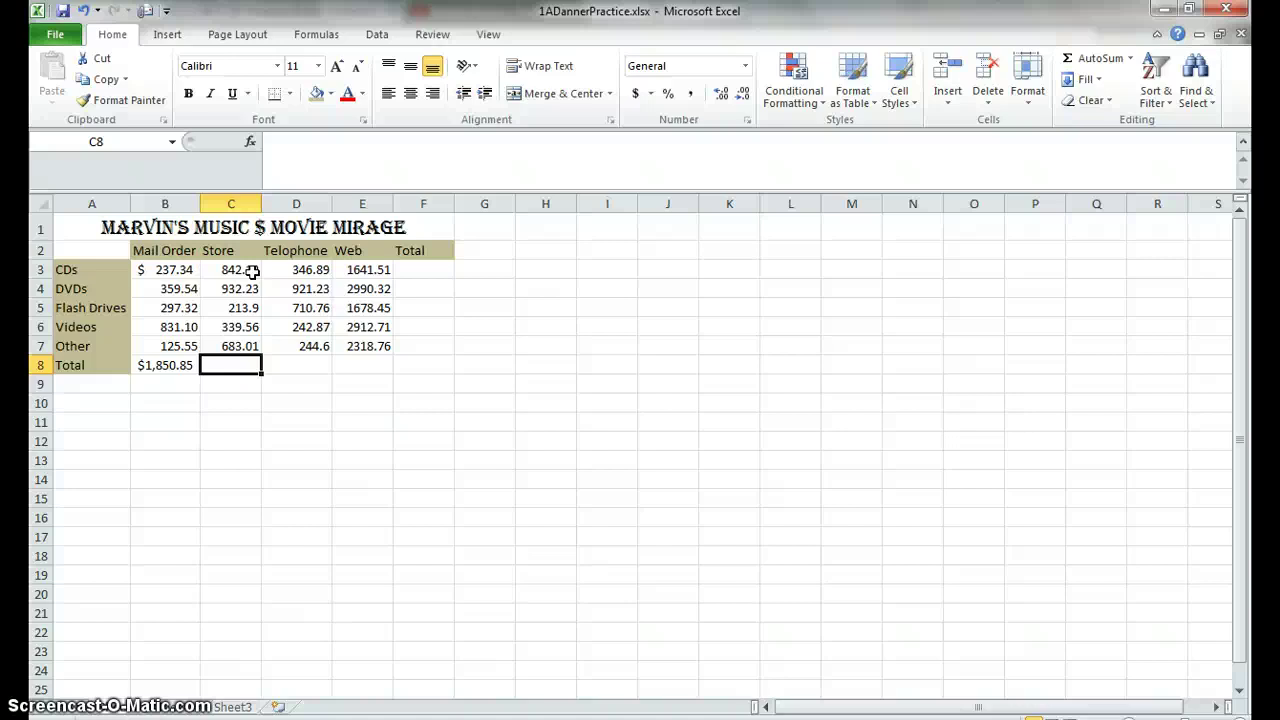
- Total the Store, Telophone and Web columns, rows 3 to 7, with AutoSum, placing the sums in C8, D8 and E8
left_click_drag(253, 271, 258, 346)
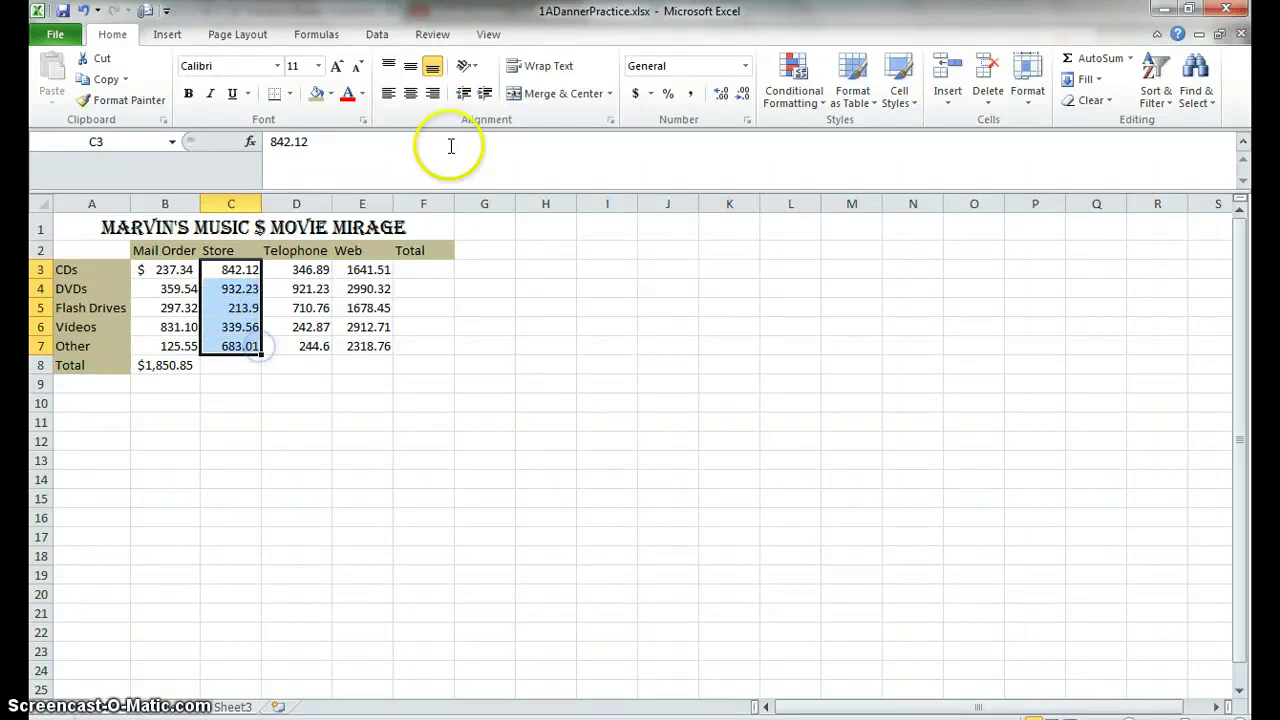
left_click(1085, 62)
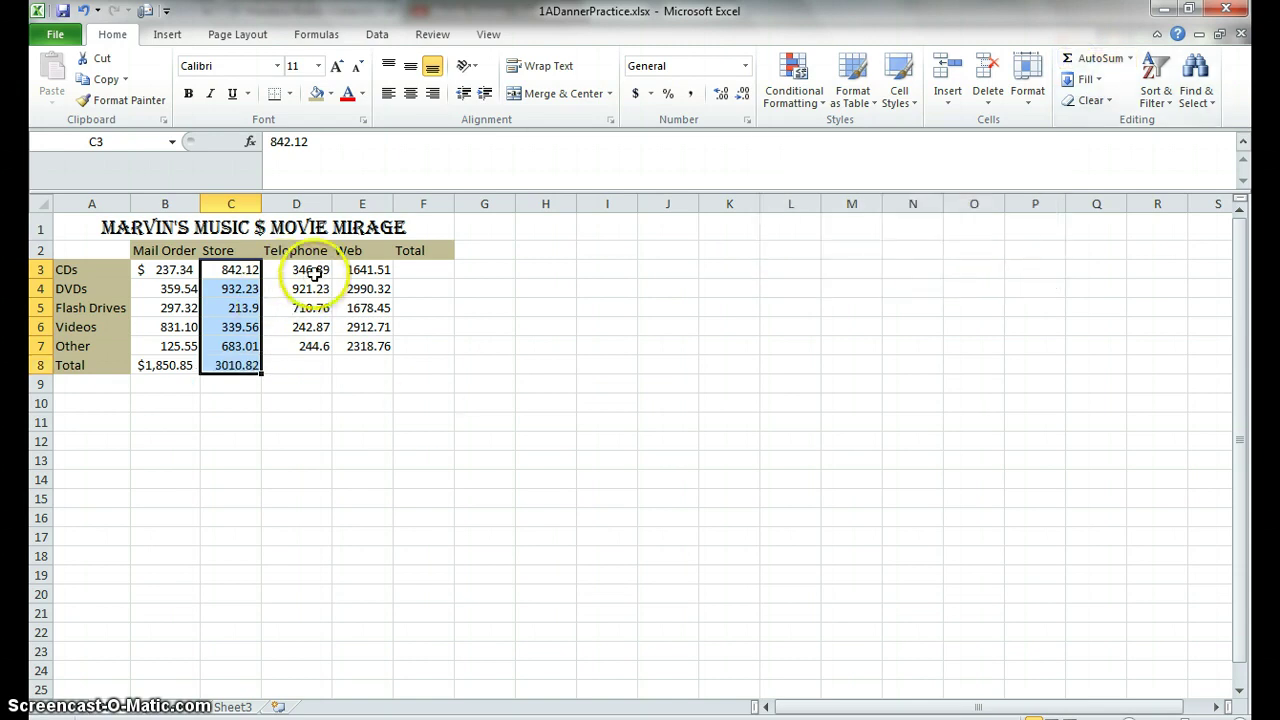
left_click_drag(313, 271, 318, 346)
left_click(1085, 62)
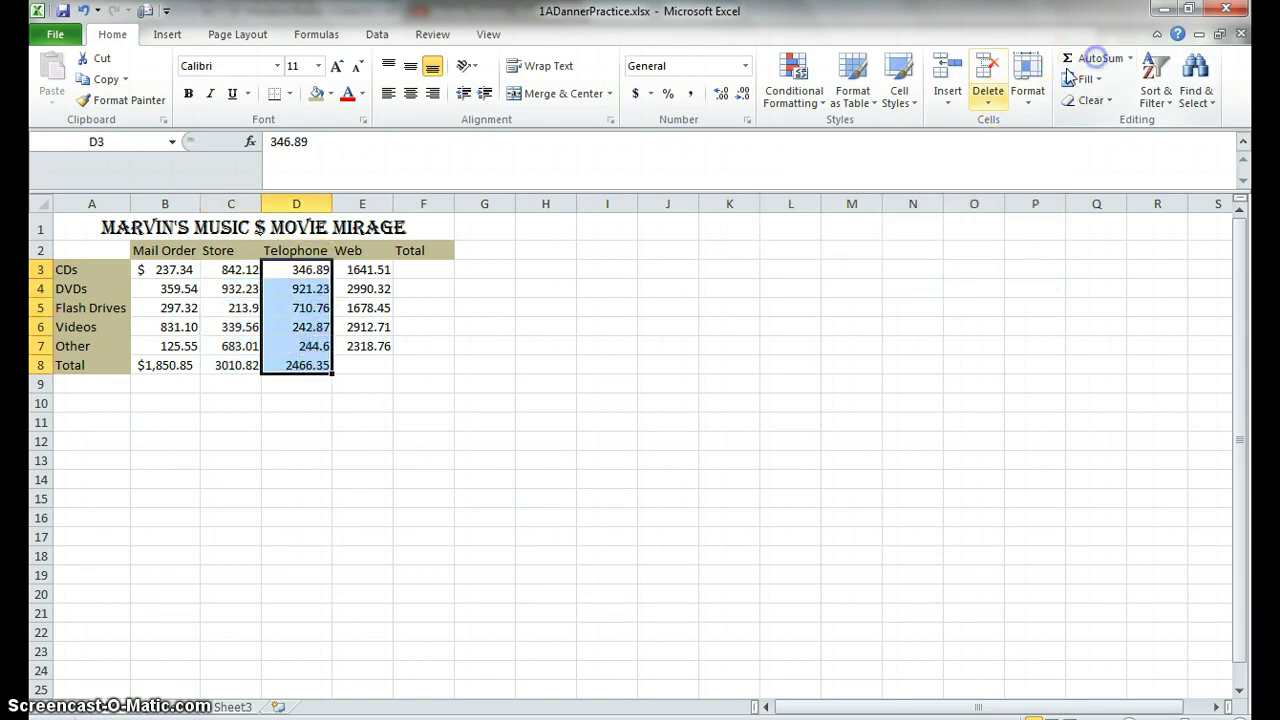
left_click(381, 270)
left_click_drag(381, 270, 381, 346)
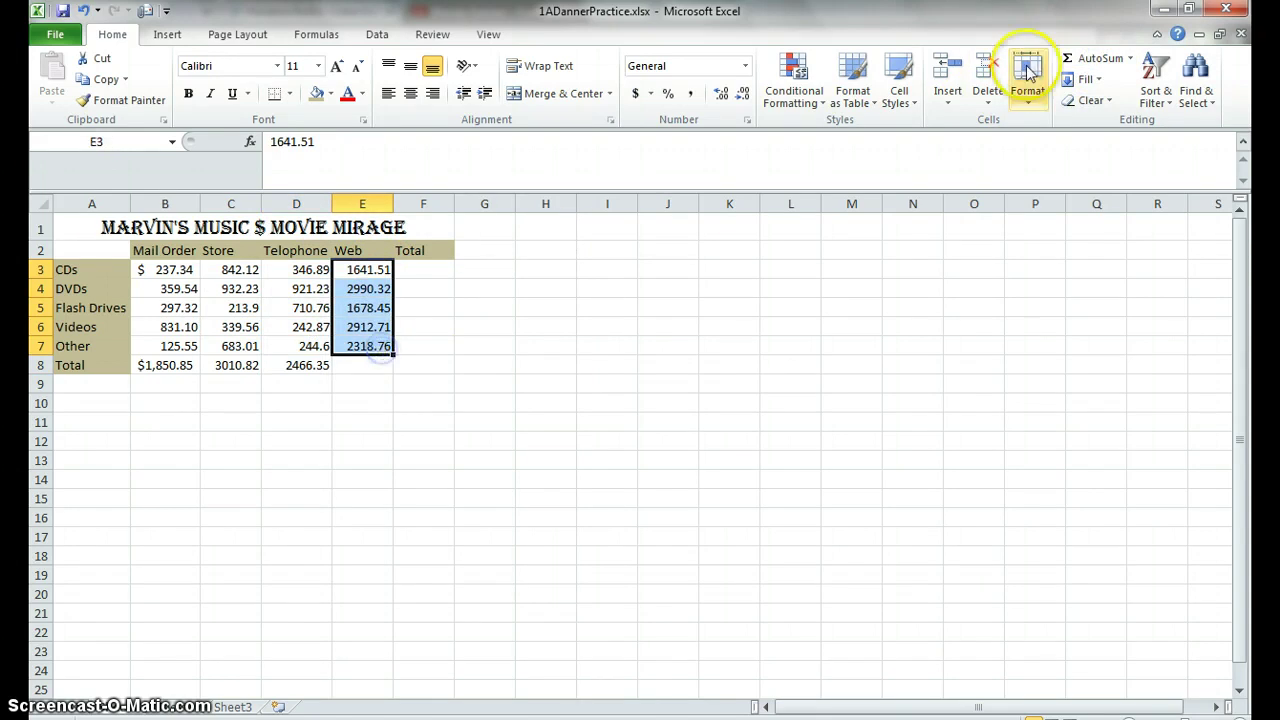
left_click(1085, 60)
left_click(405, 405)
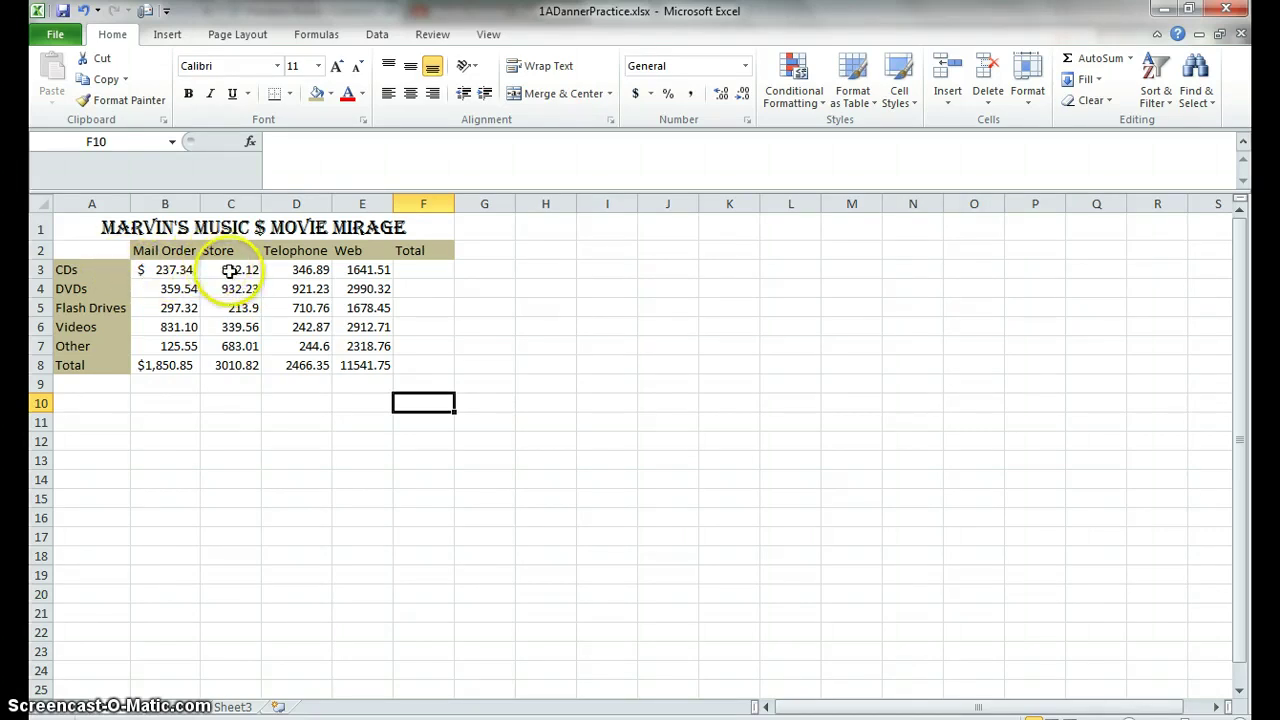
- Check the number formats of cells B3 and B4, and format the CDs amounts in C3 to E3 as Accounting
left_click(170, 272)
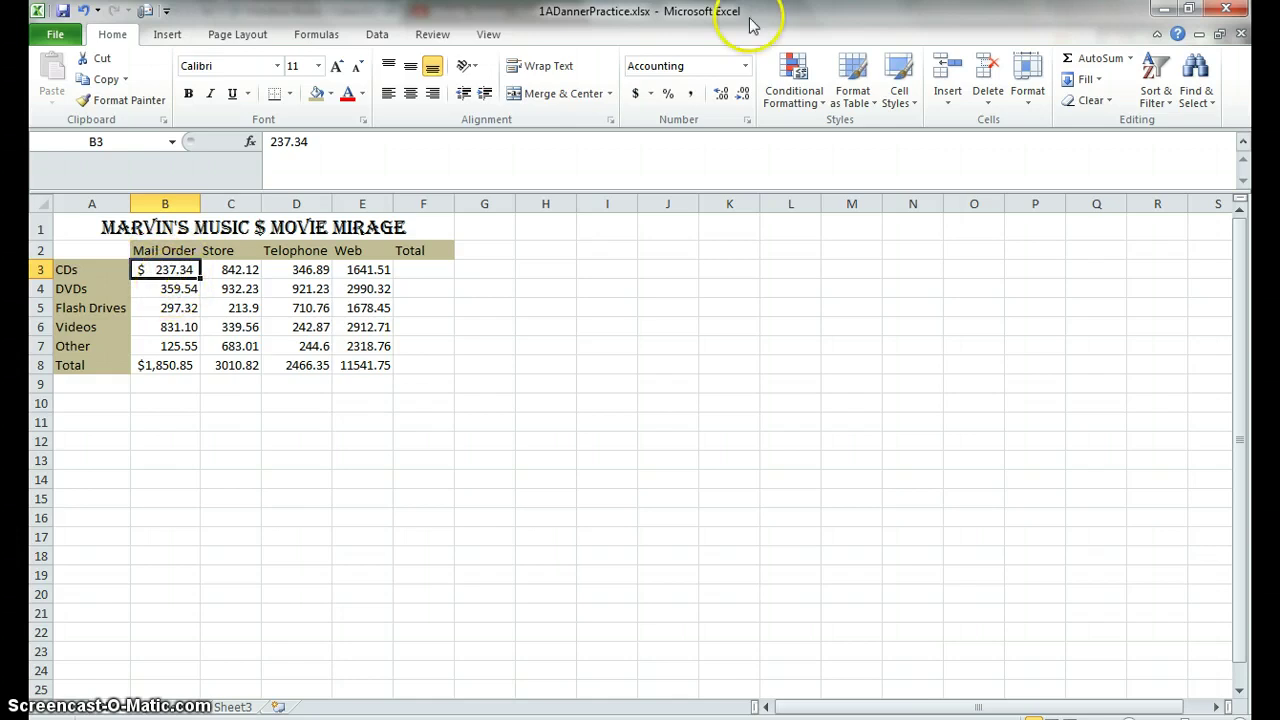
left_click(189, 293)
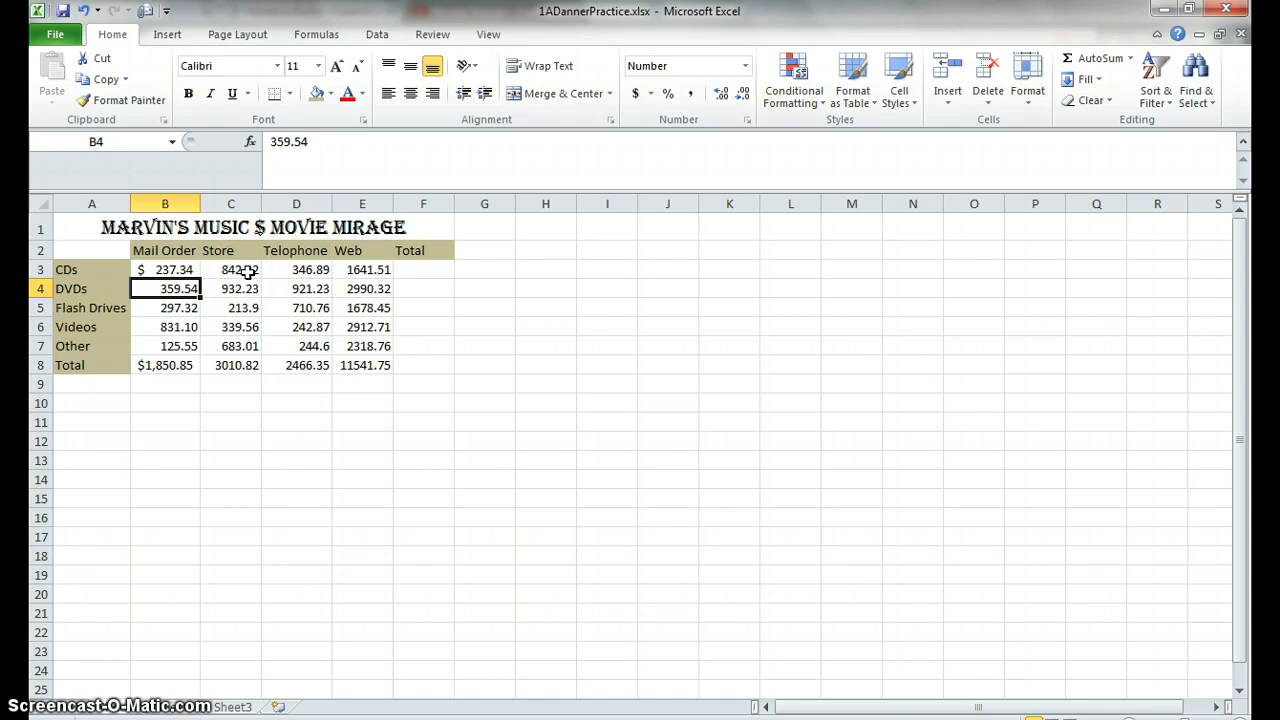
left_click_drag(246, 270, 349, 270)
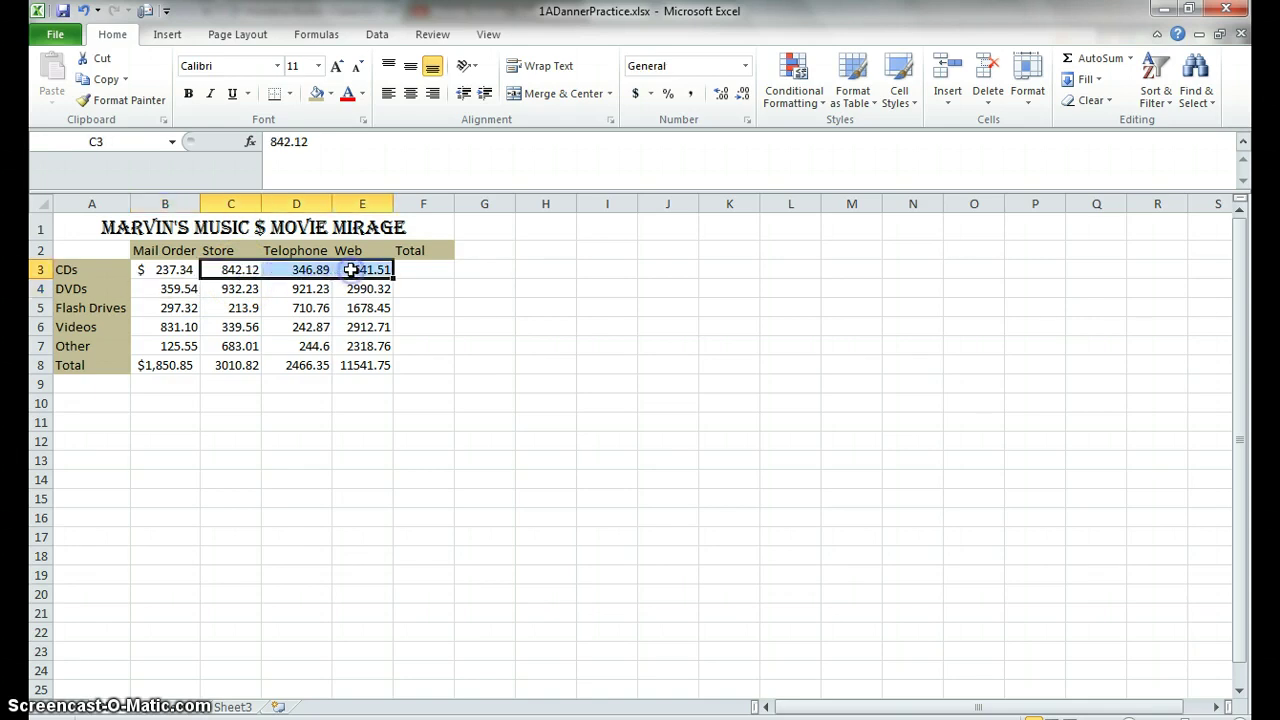
left_click(745, 66)
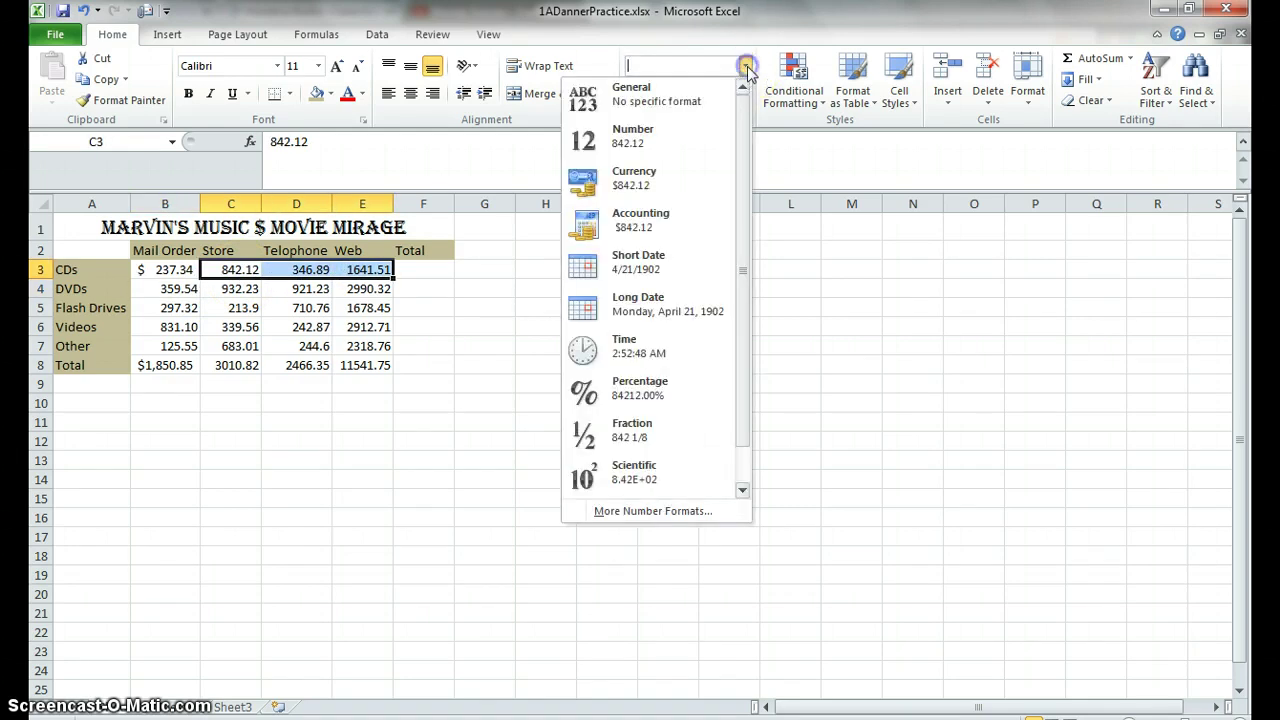
left_click(688, 220)
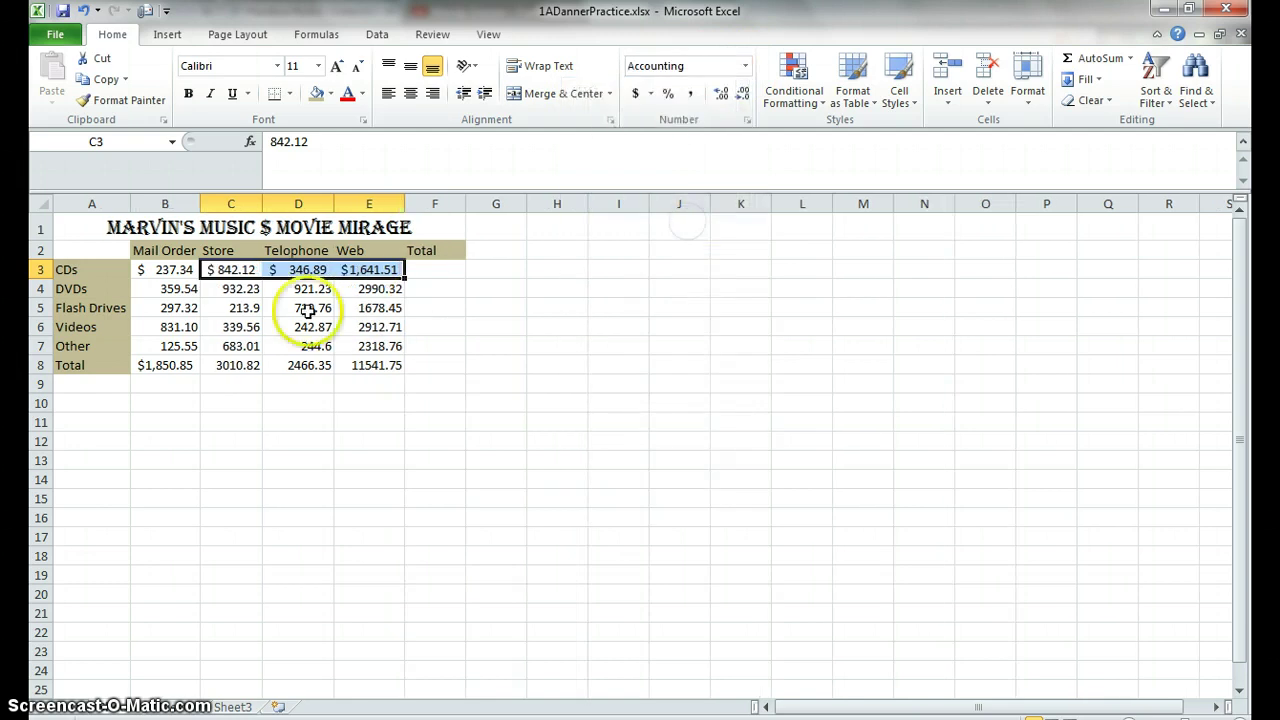
- Format the Store, Telophone and Web amounts in cells C4 to E7 with the Number format
left_click_drag(240, 289, 360, 346)
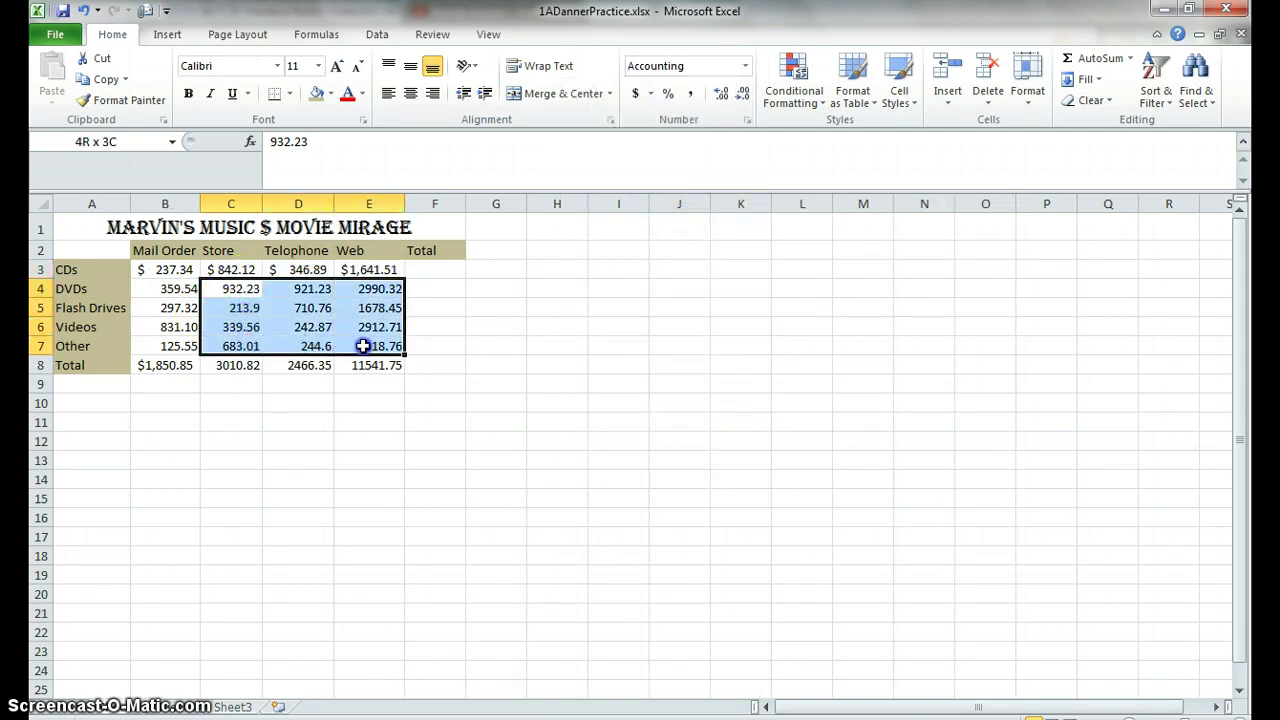
left_click(745, 66)
left_click(680, 134)
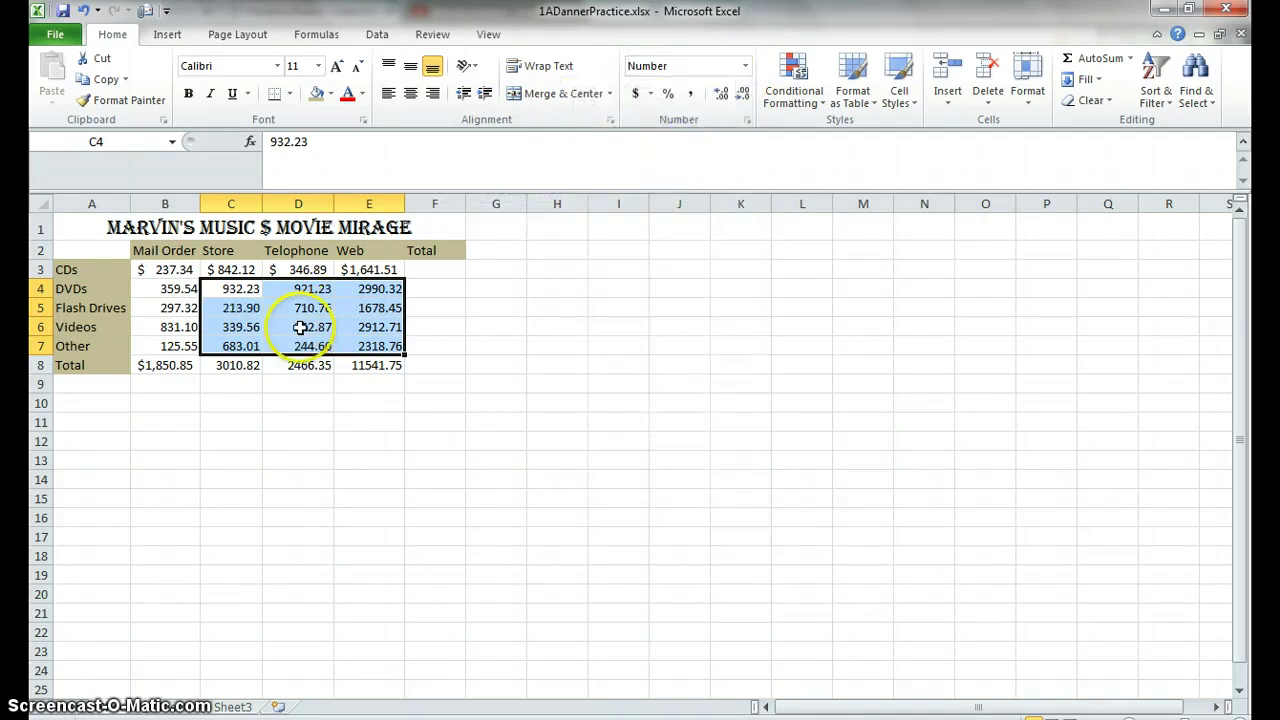
- Format the column totals in cells C8 to E8 with the Accounting format
left_click_drag(230, 374, 392, 367)
left_click(748, 70)
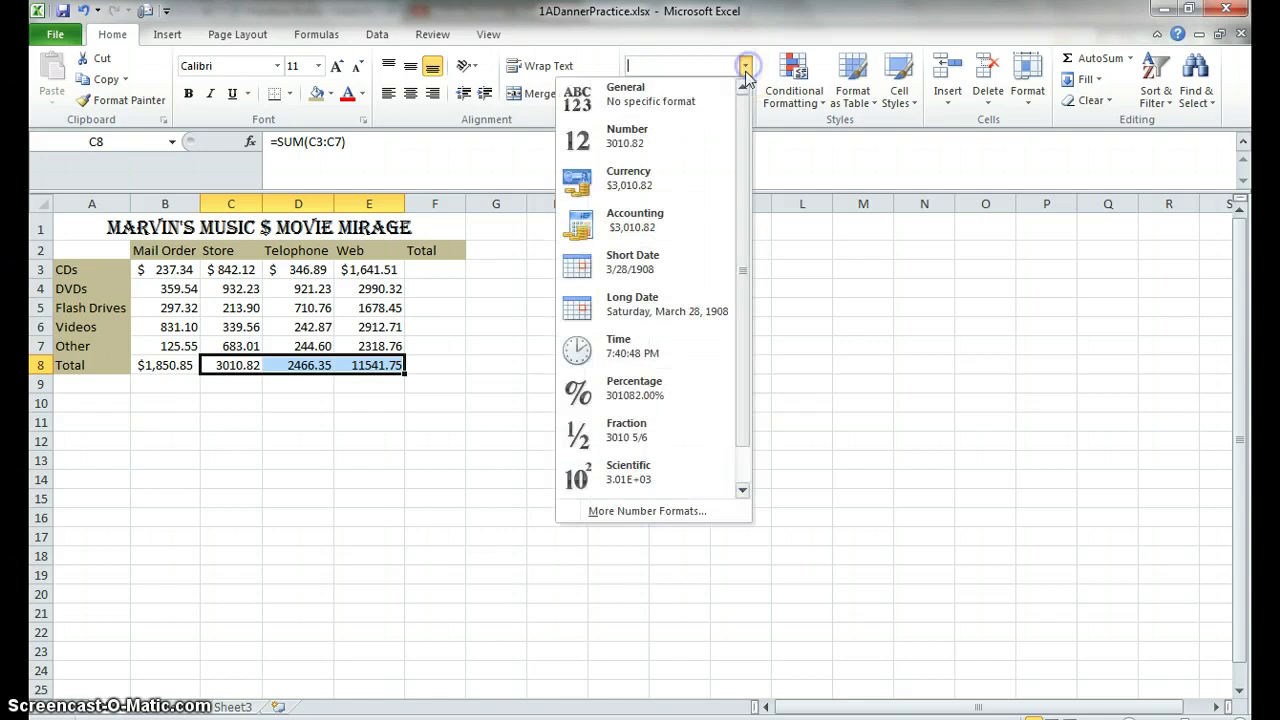
left_click(660, 222)
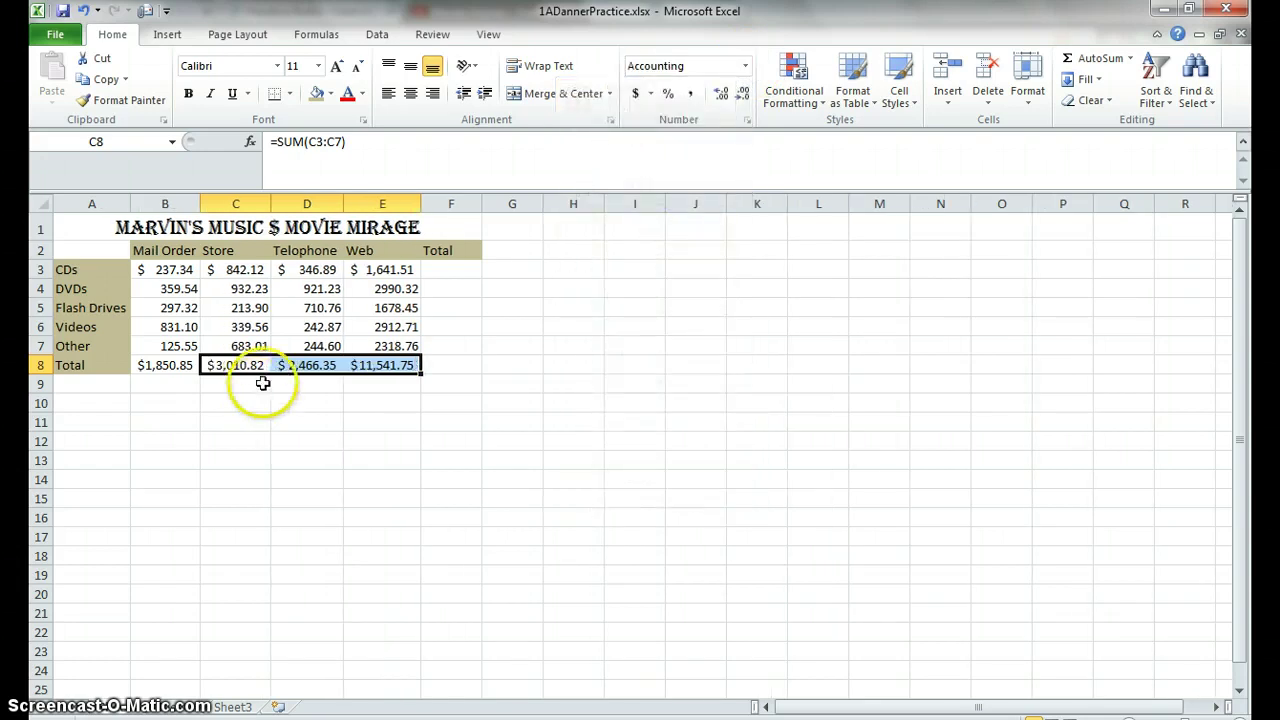
- Total the CDs row from B3 to E3 in cell F3 with AutoSum, and autofit column F's width
left_click(465, 345)
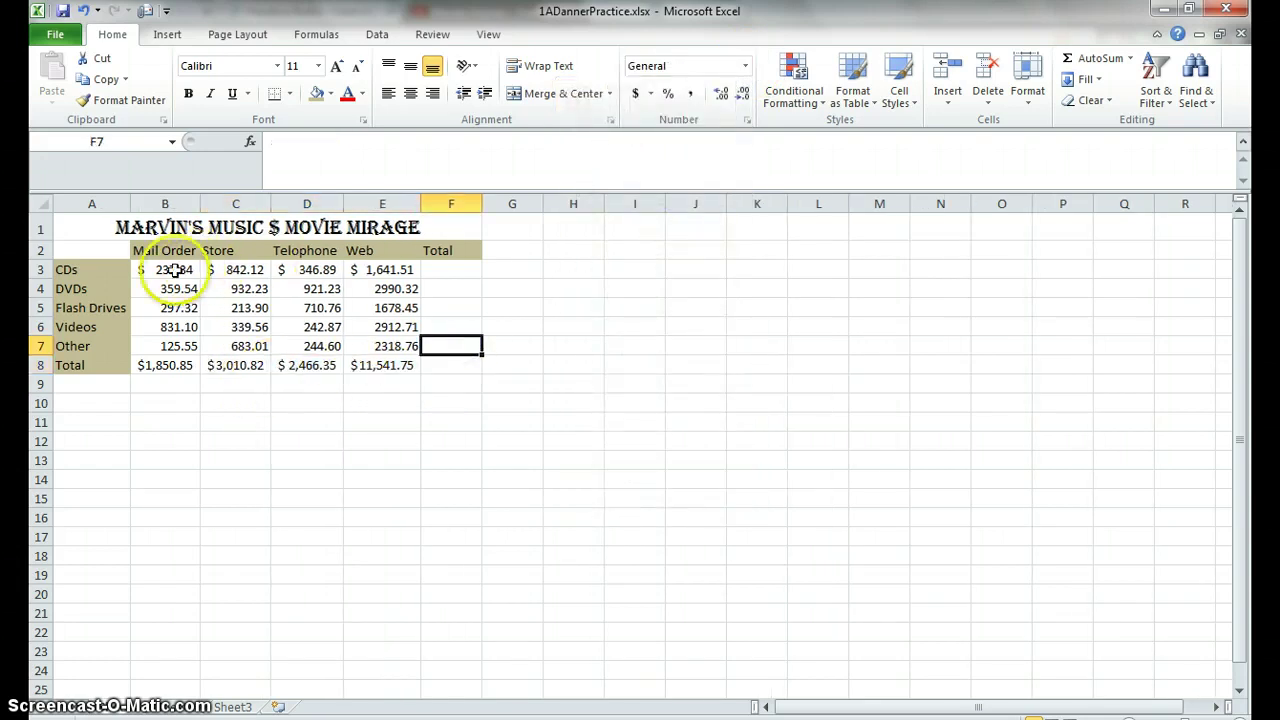
left_click(460, 271)
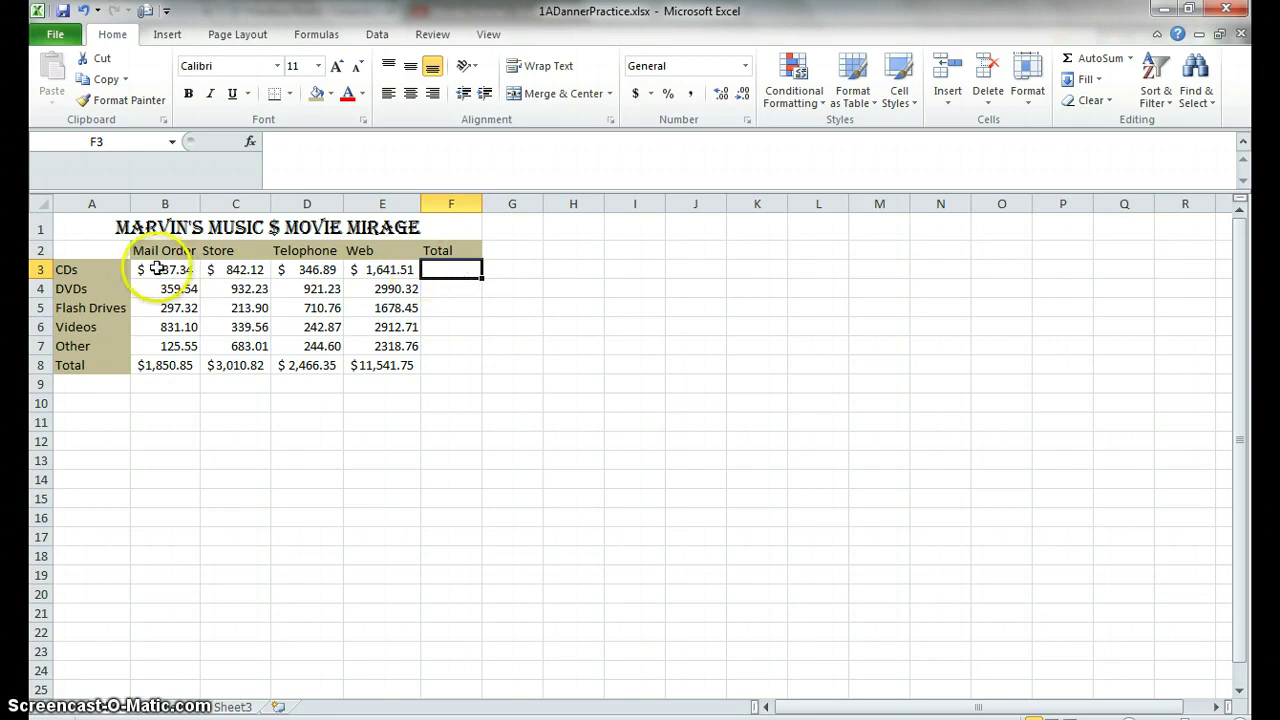
left_click_drag(180, 276, 450, 270)
left_click(1095, 58)
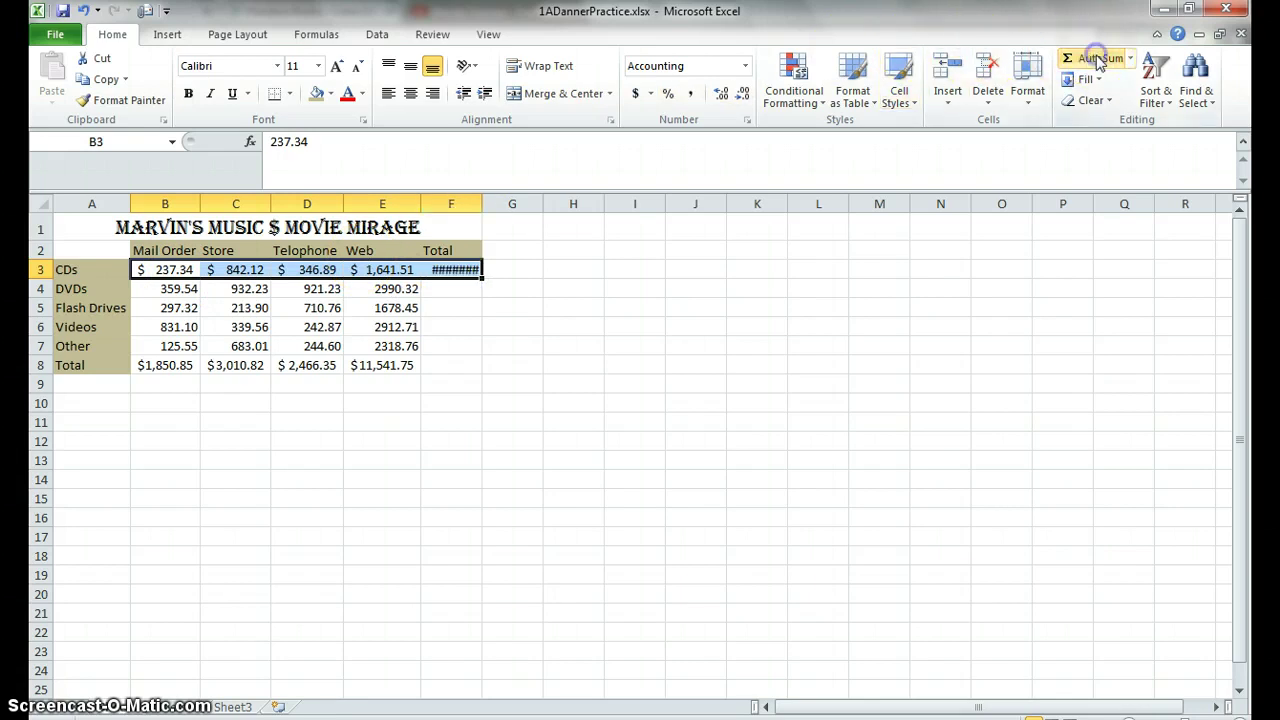
double_click(484, 201)
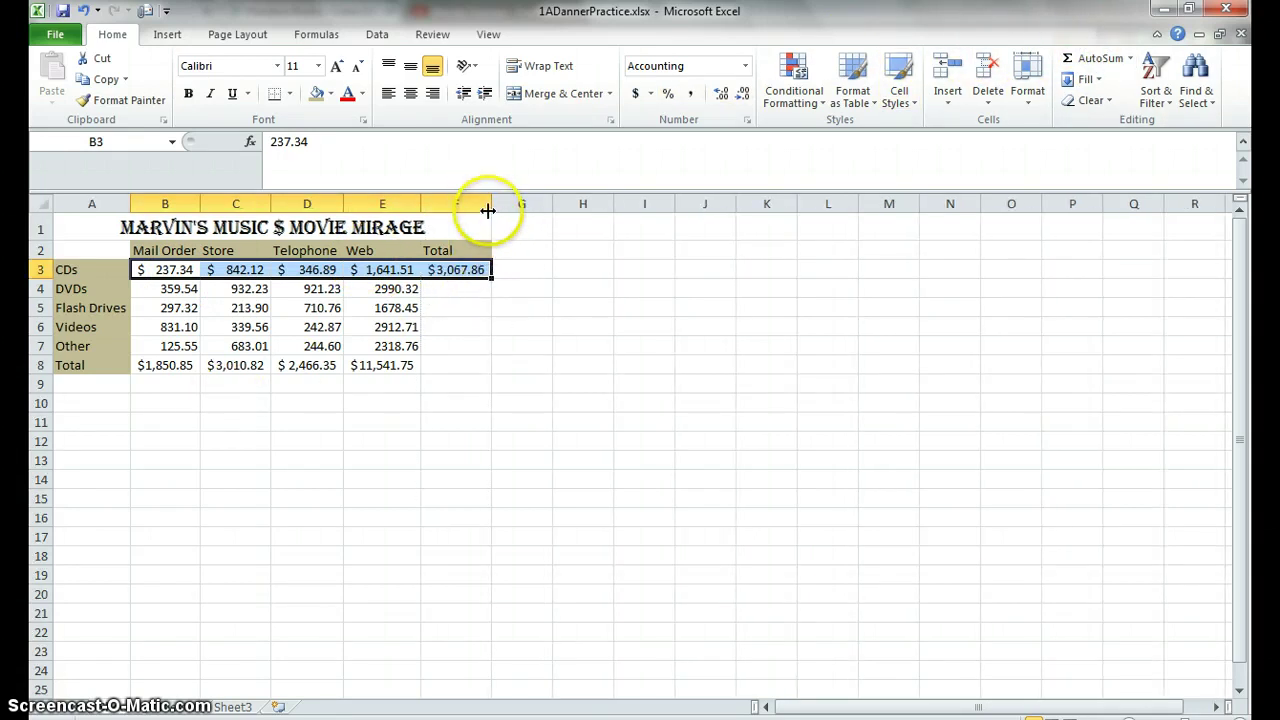
- Redo the autofit of column F, and total the DVDs, Flash Drives, Videos and Other rows in cells F4 to F7 with AutoSum
left_click(84, 10)
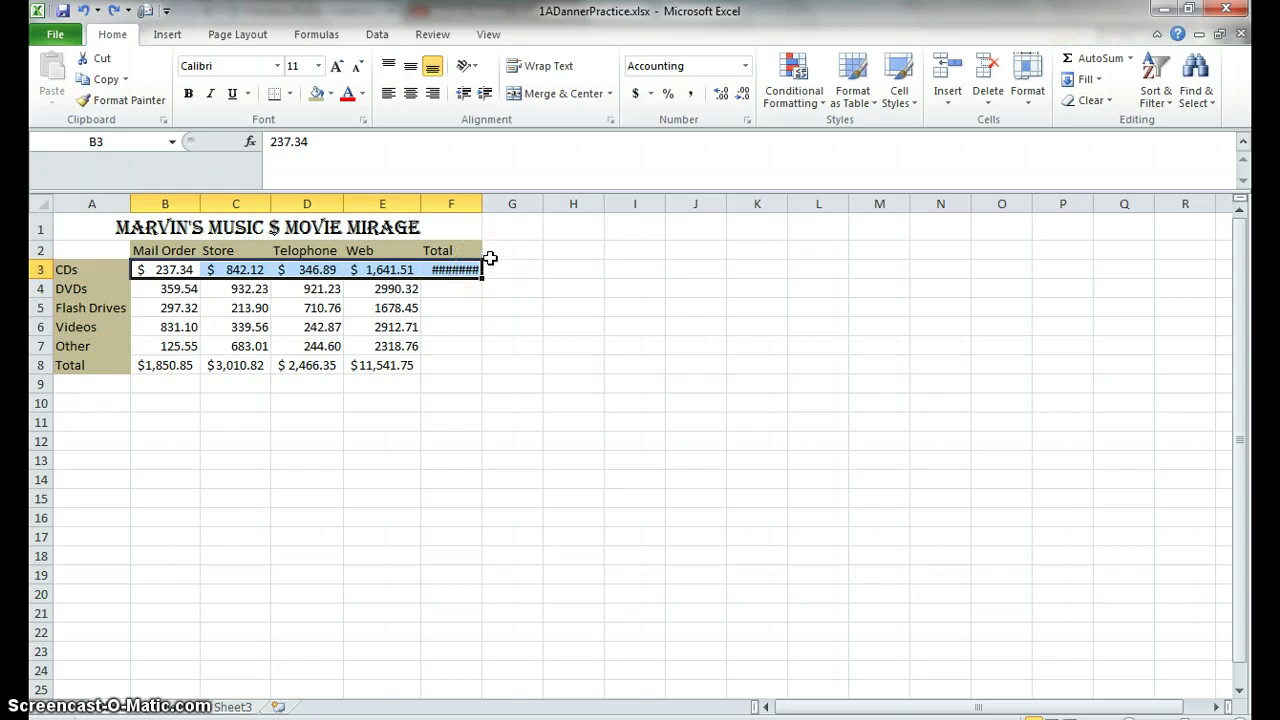
double_click(481, 200)
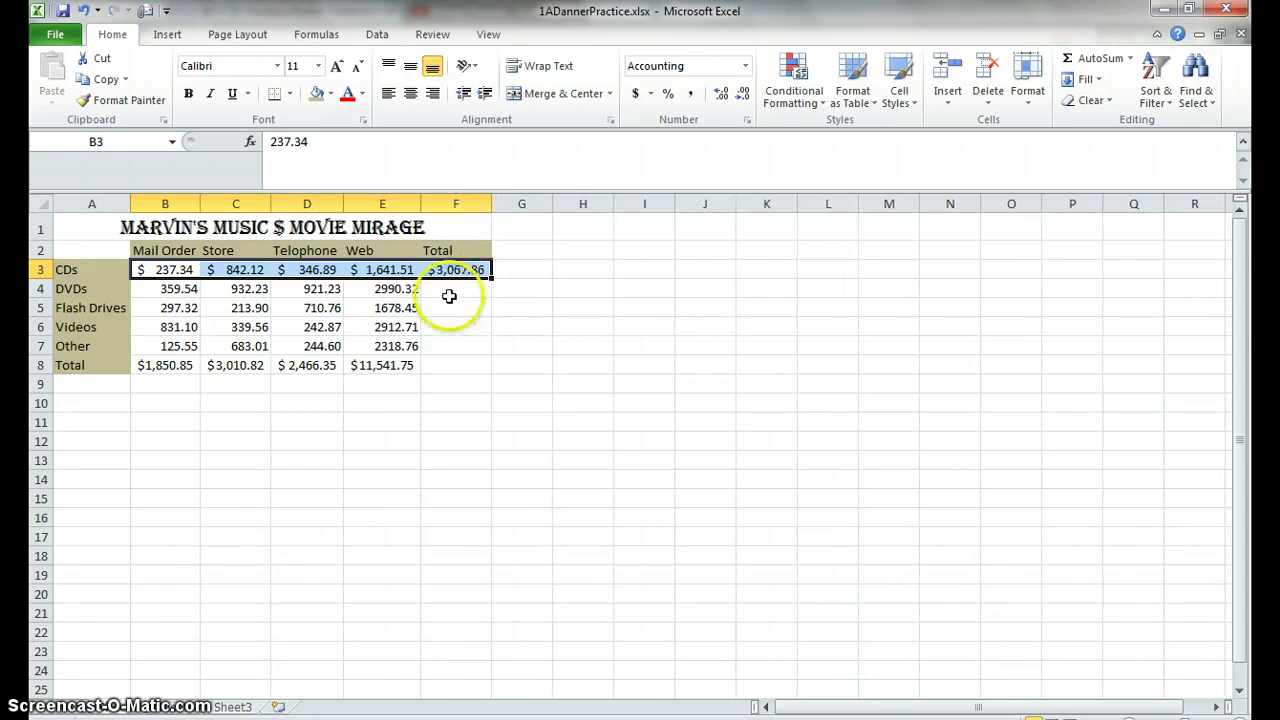
left_click_drag(172, 289, 386, 289)
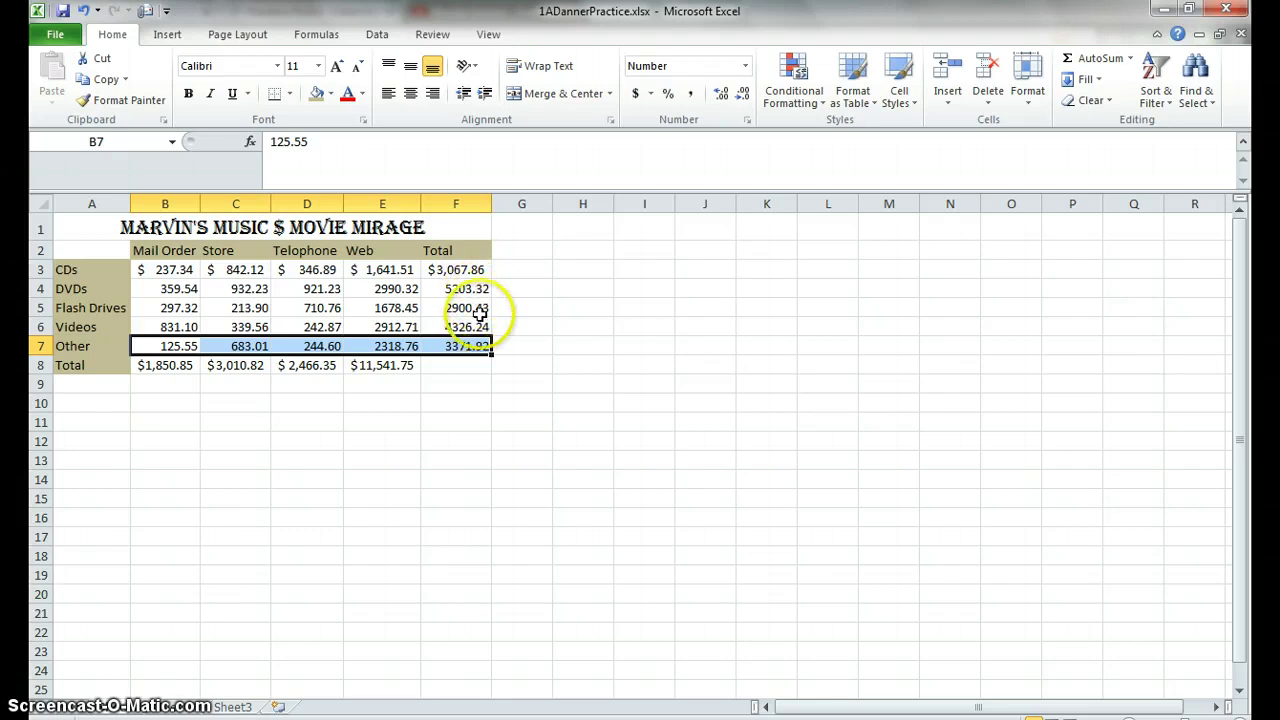
- Format the Total row cells B8 to F8 with the Accounting number format
left_click(487, 368)
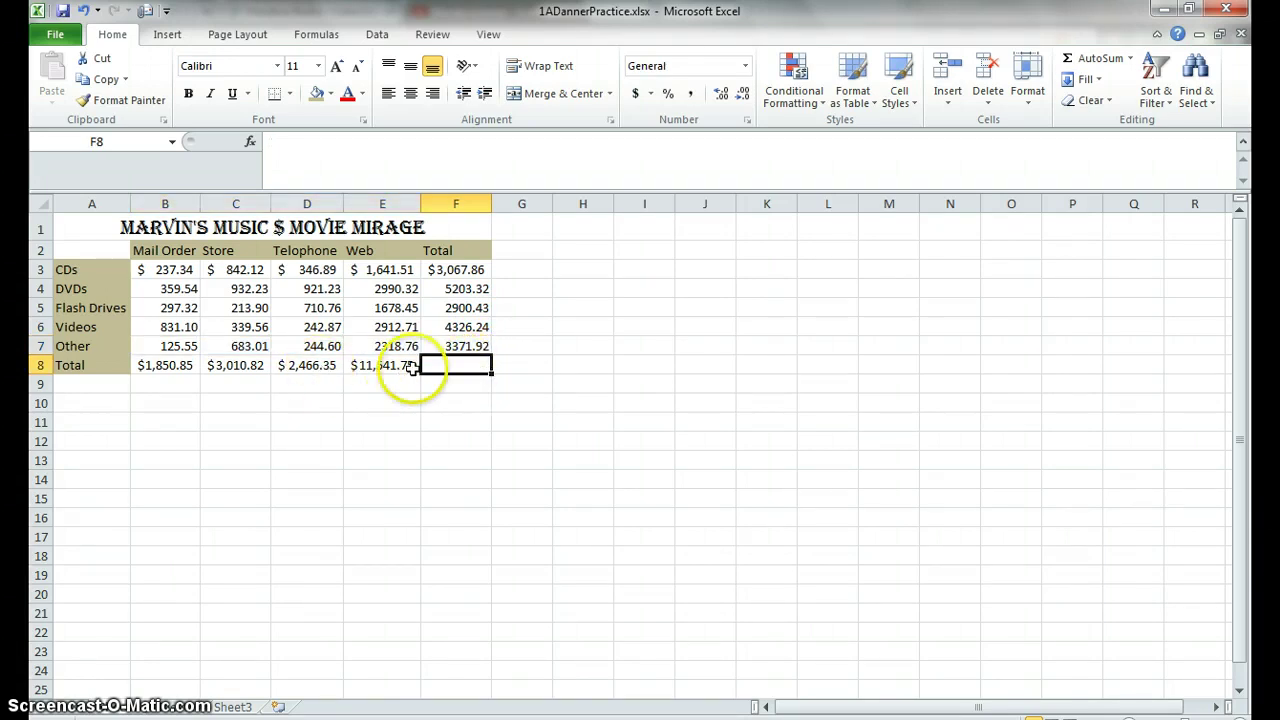
left_click_drag(175, 366, 445, 364)
left_click(748, 68)
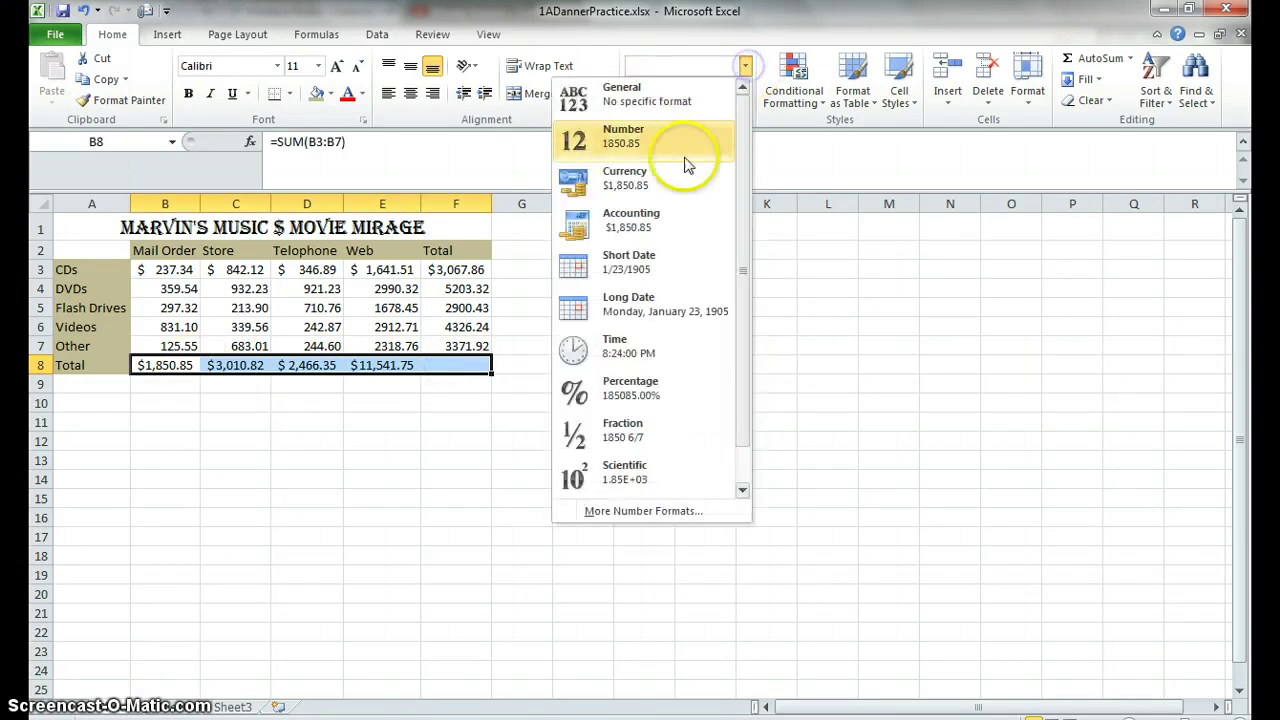
left_click(671, 222)
left_click(440, 440)
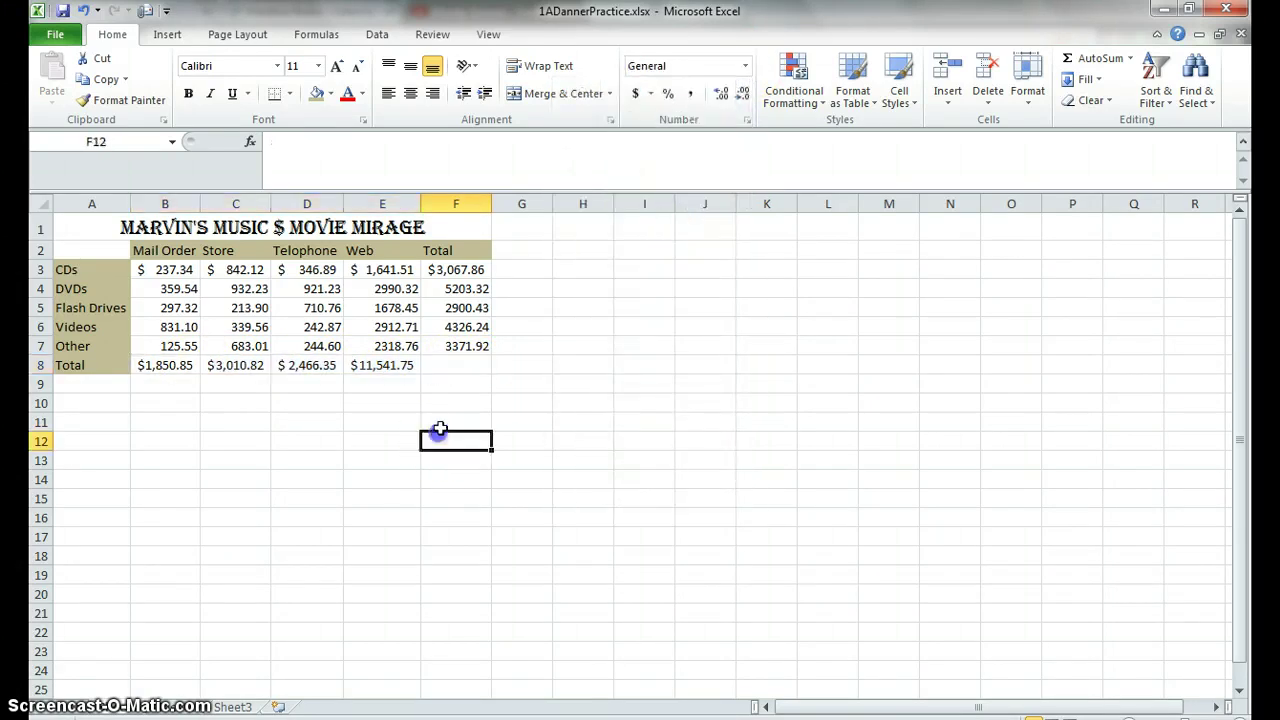
- Try to sum the row totals in cells F3 to F7 with AutoSum
left_click(454, 367)
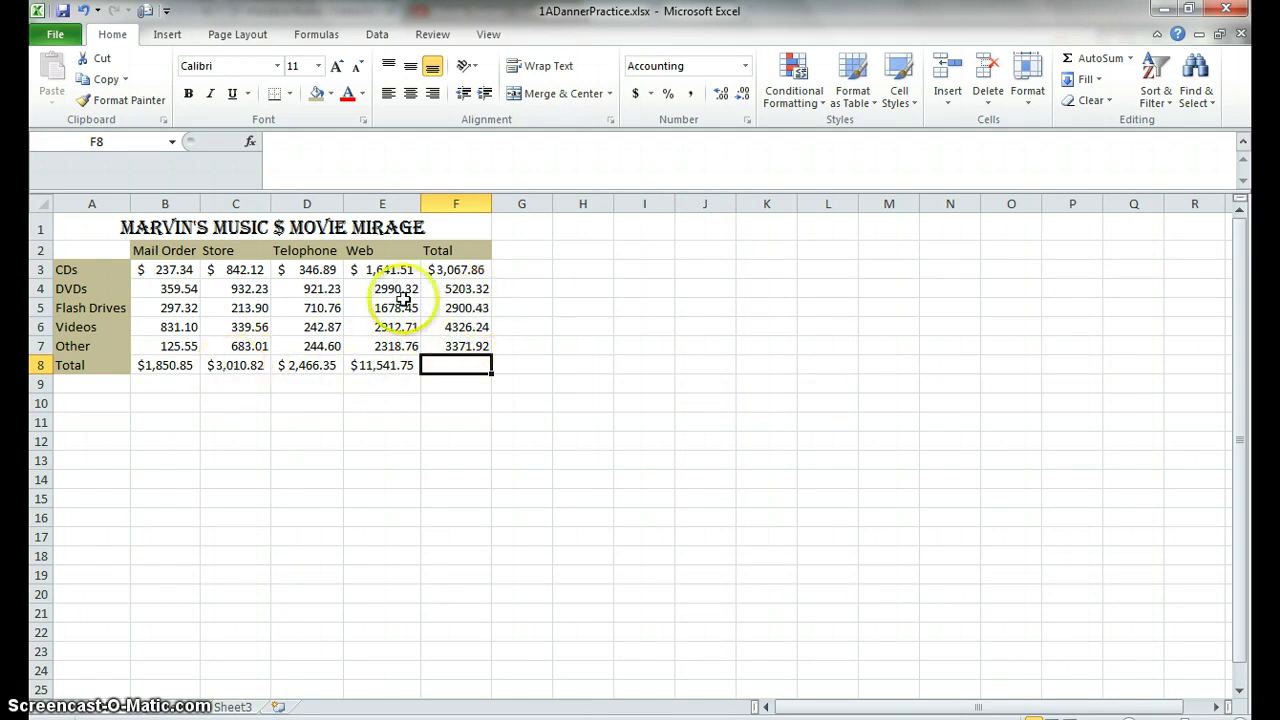
left_click_drag(458, 271, 470, 346)
left_click(1097, 58)
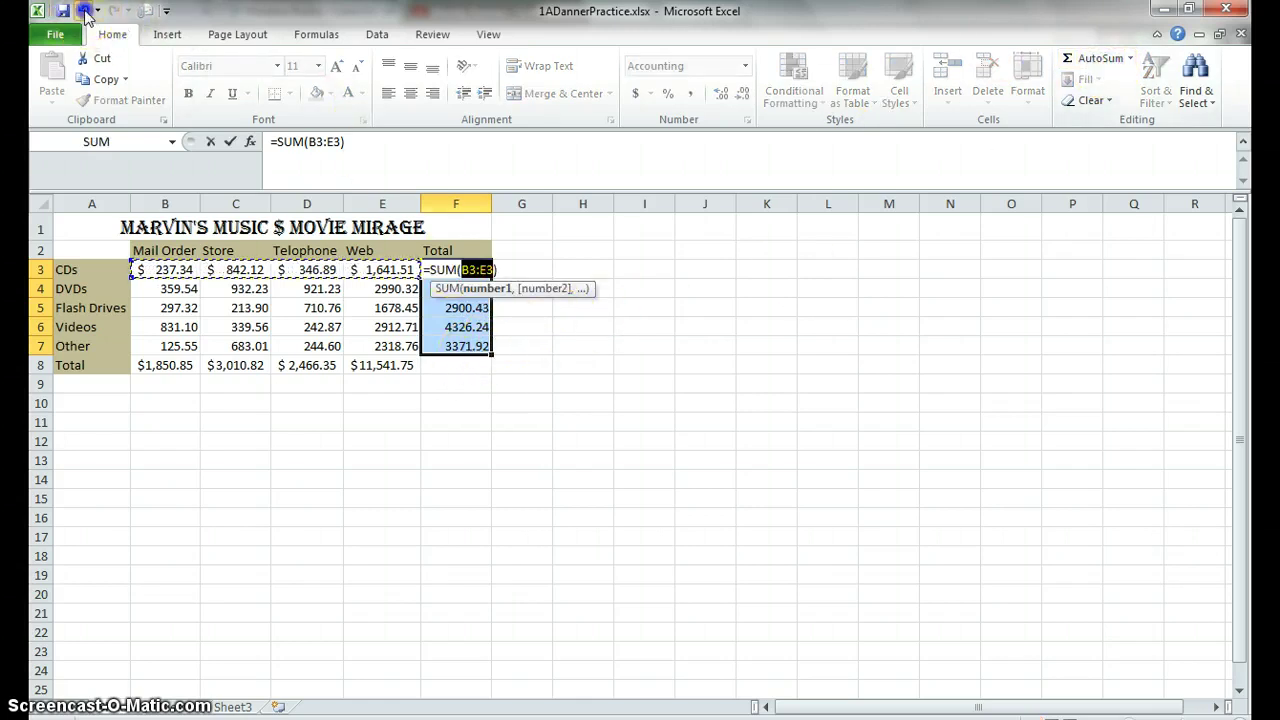
key("Delete")
left_click(462, 421)
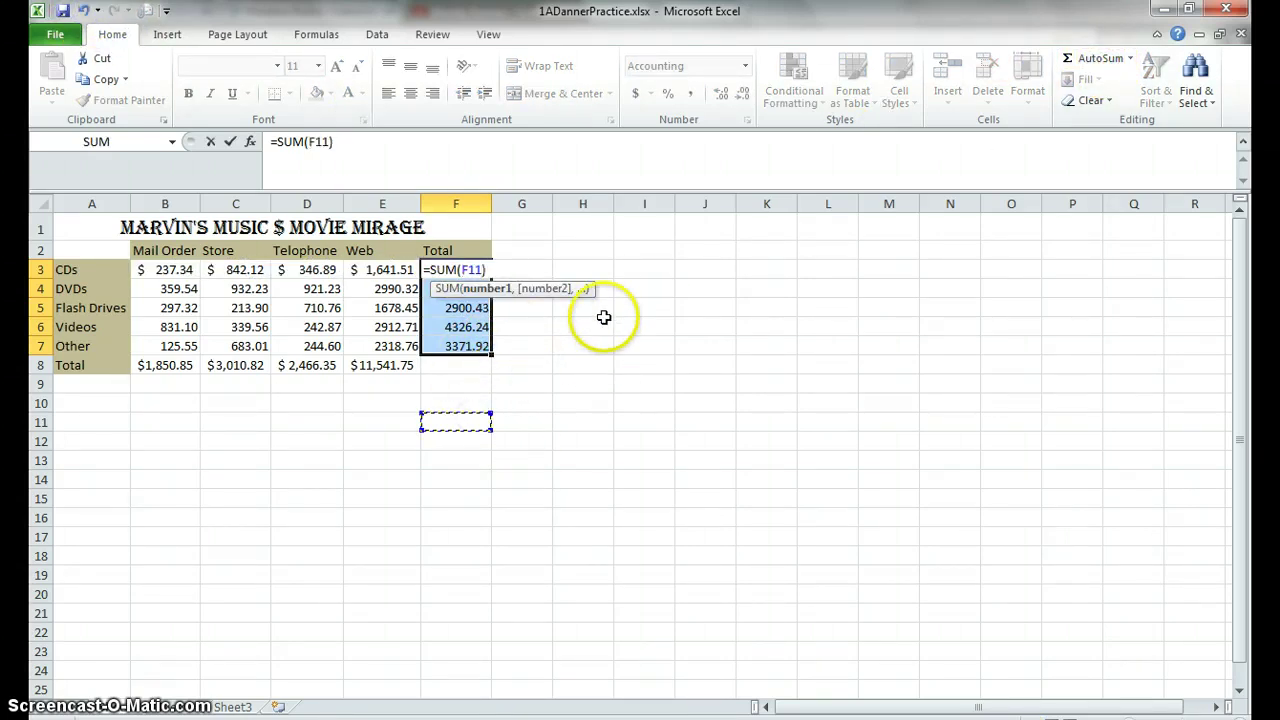
left_click(575, 420)
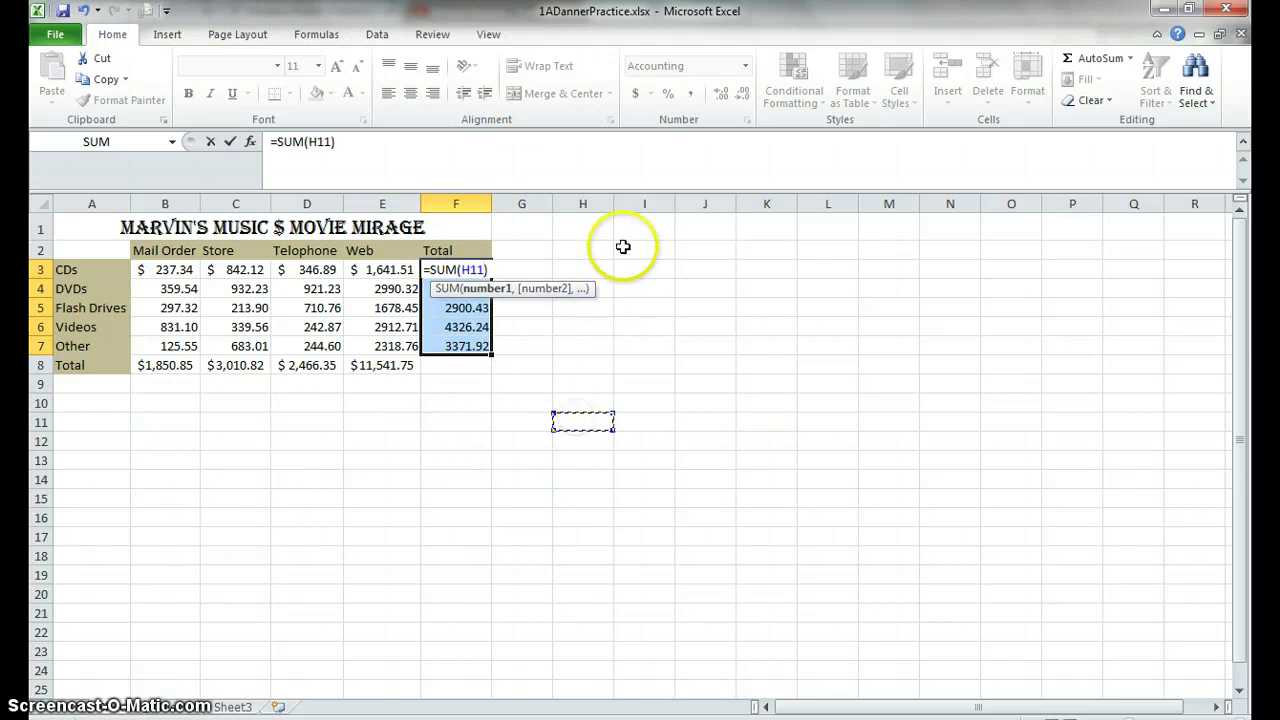
left_click(471, 165)
left_click(458, 203)
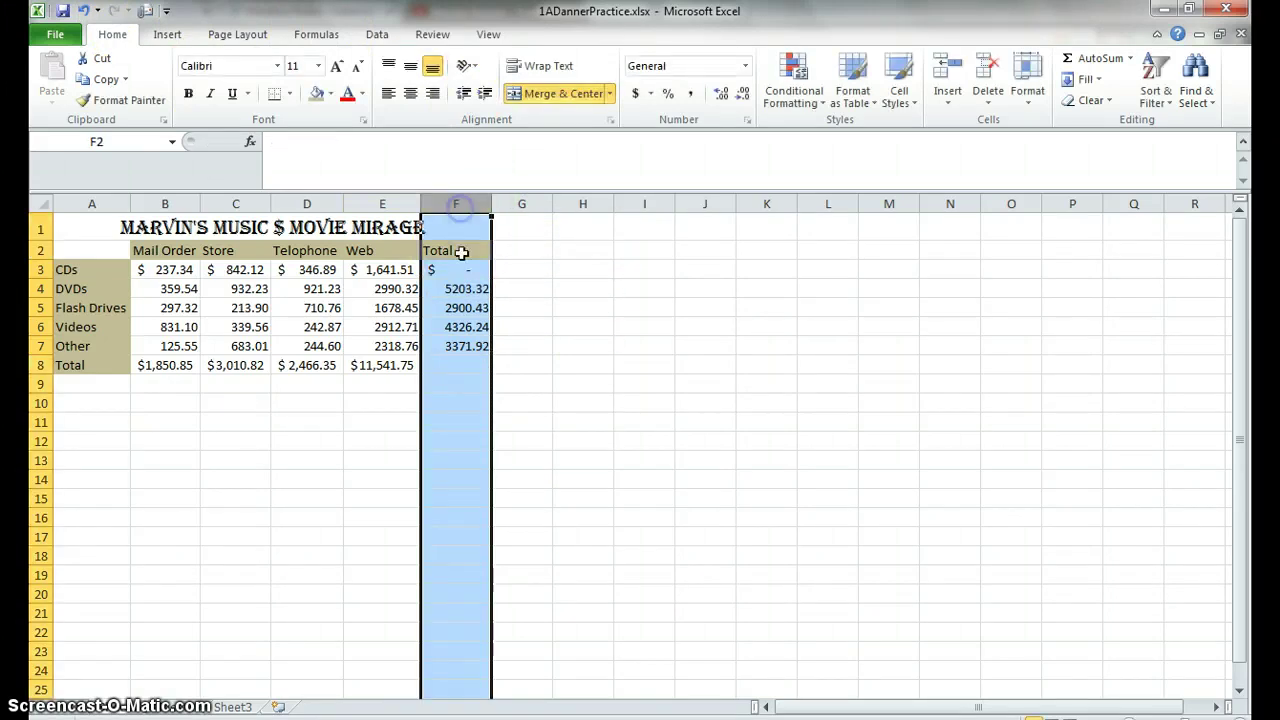
- Restore the CDs row total in cell F3 by summing B3 to E3 with AutoSum
left_click(463, 271)
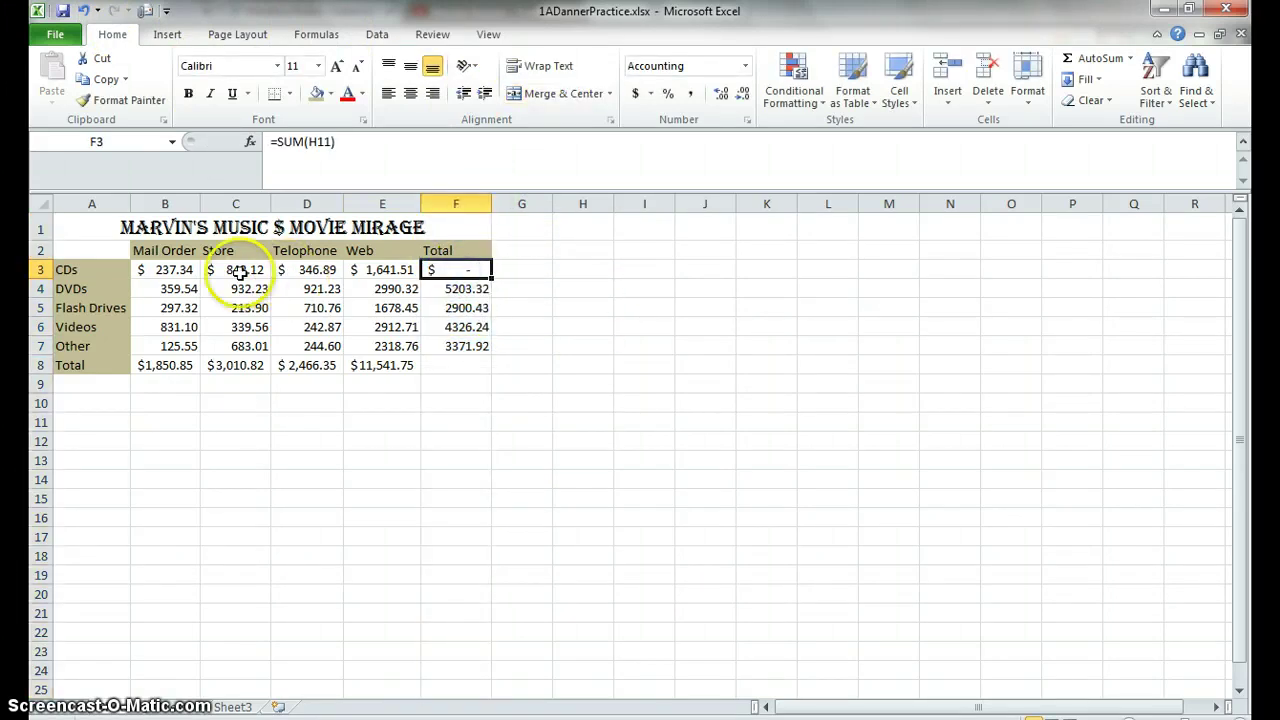
left_click_drag(172, 270, 367, 270)
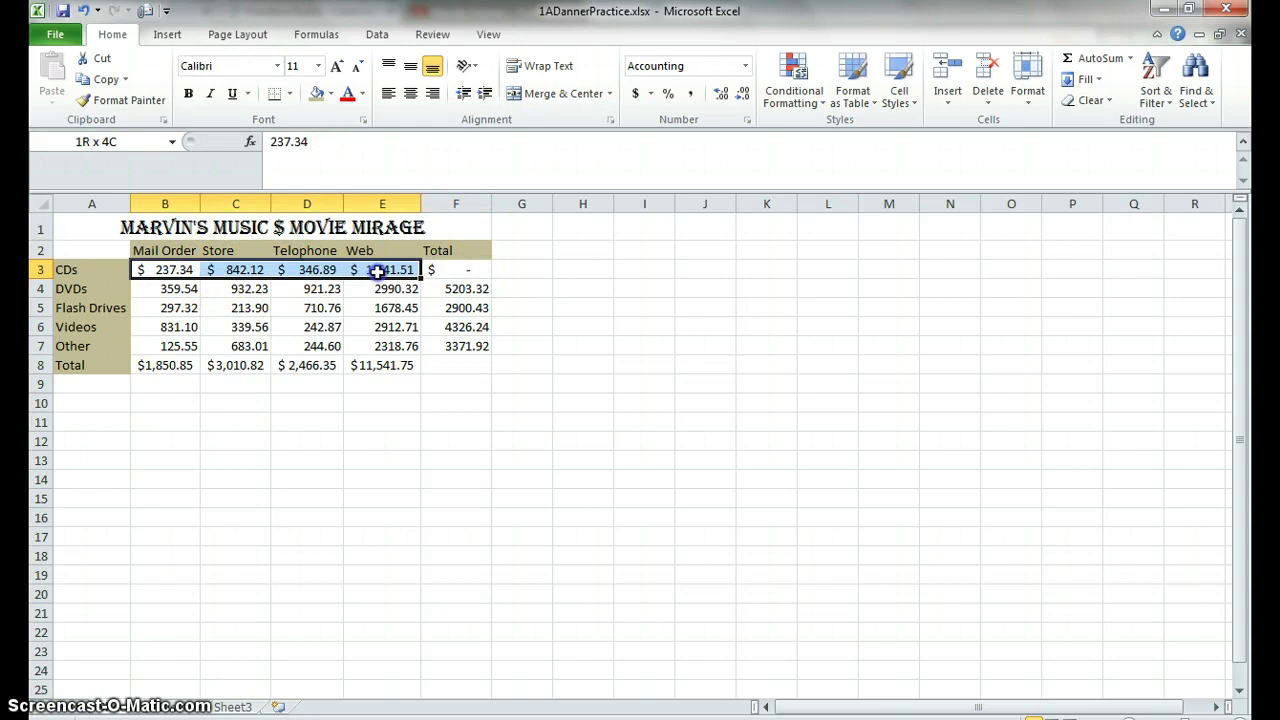
left_click(1090, 58)
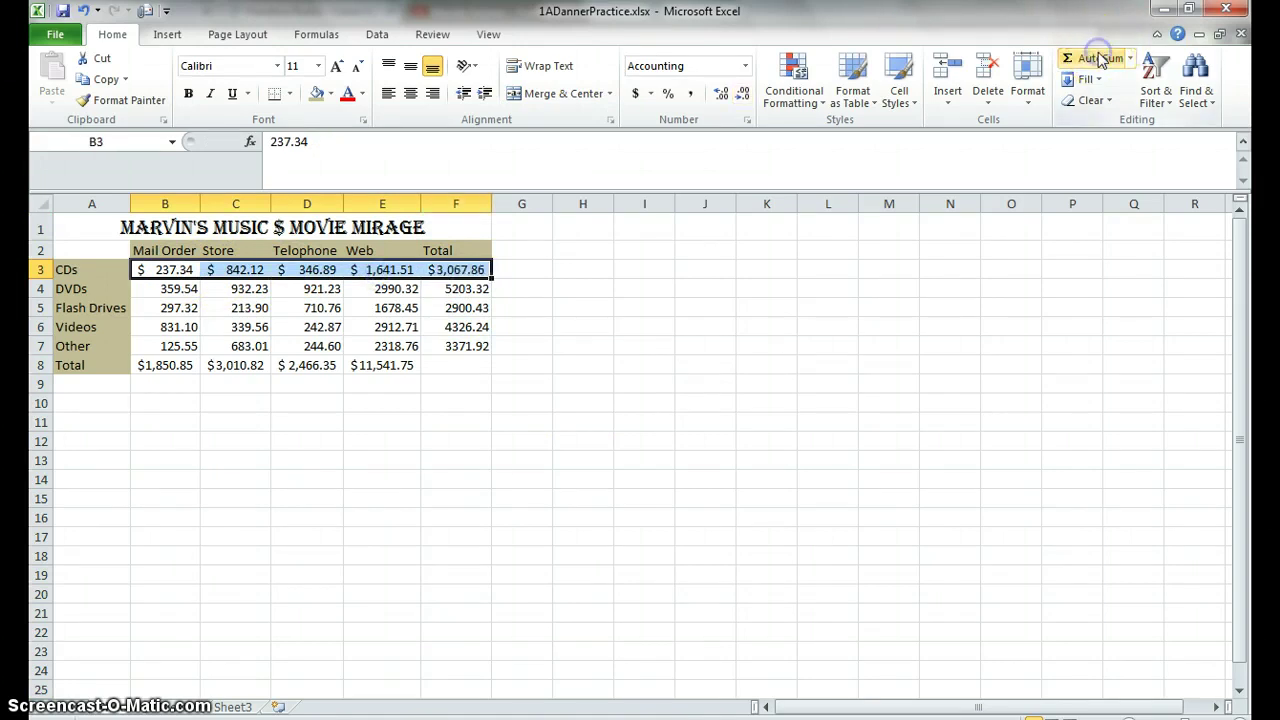
left_click(500, 360)
left_click(455, 365)
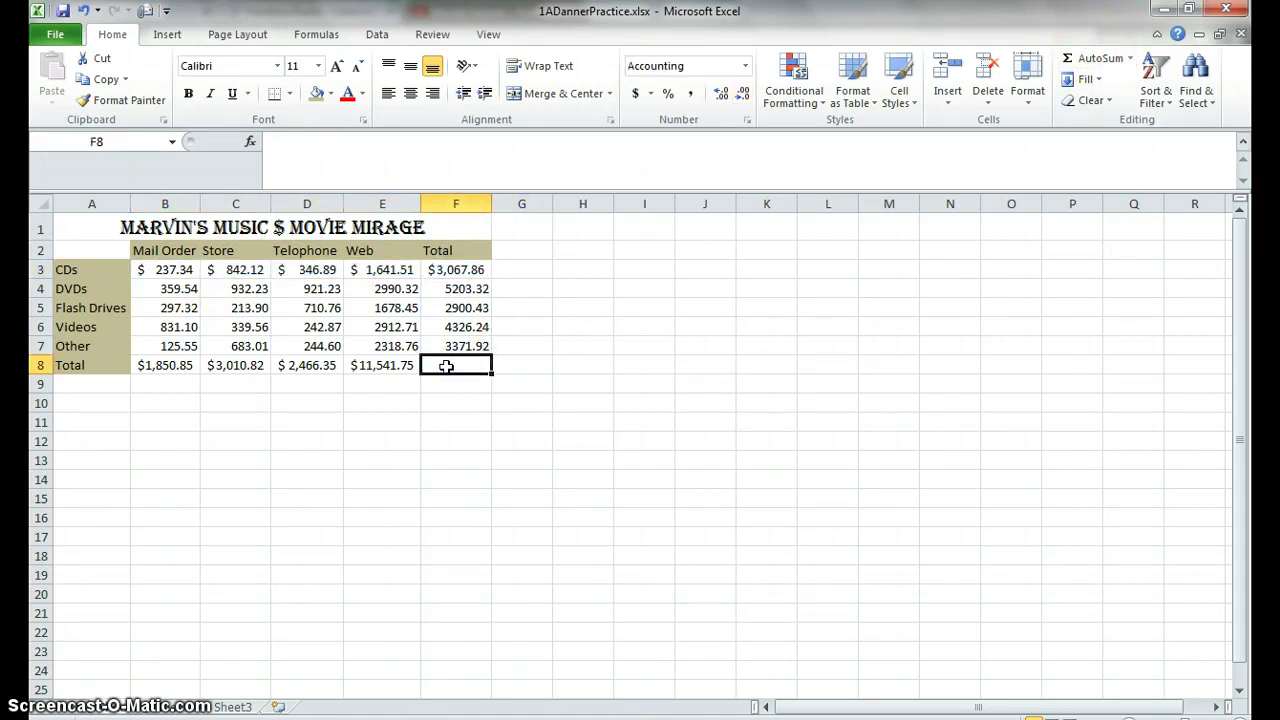
left_click_drag(165, 365, 417, 365)
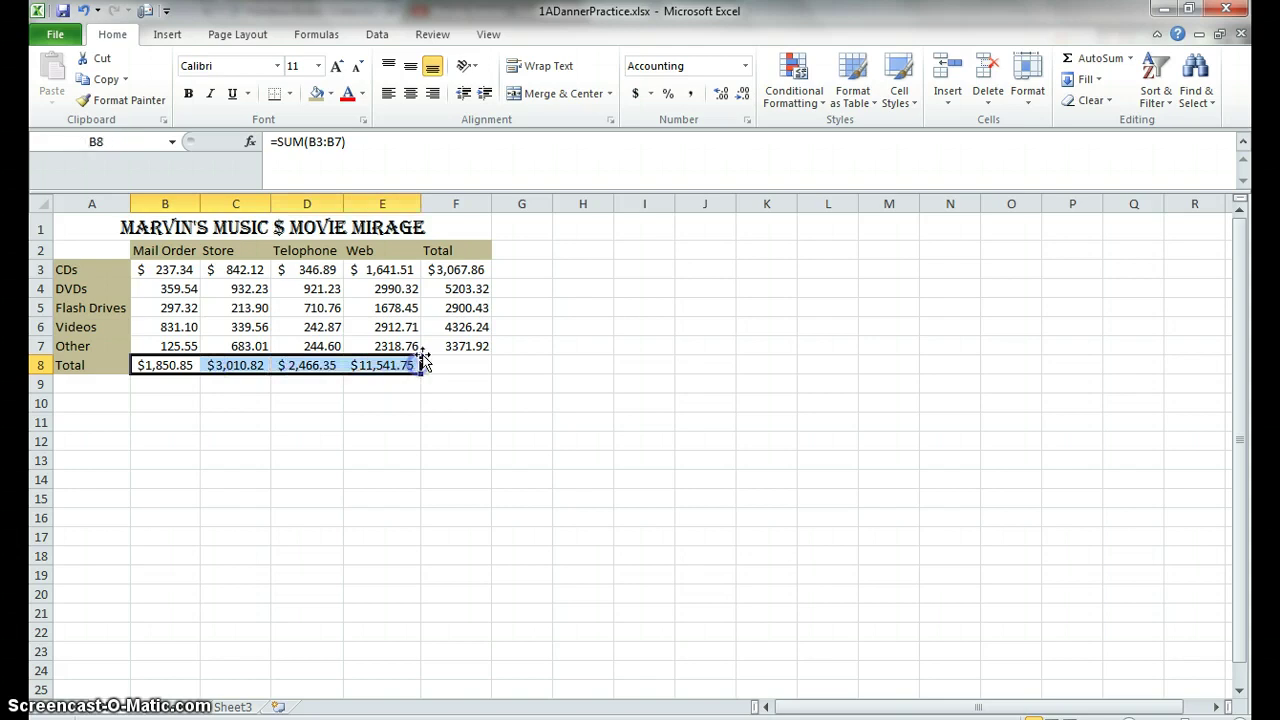
left_click(1093, 58)
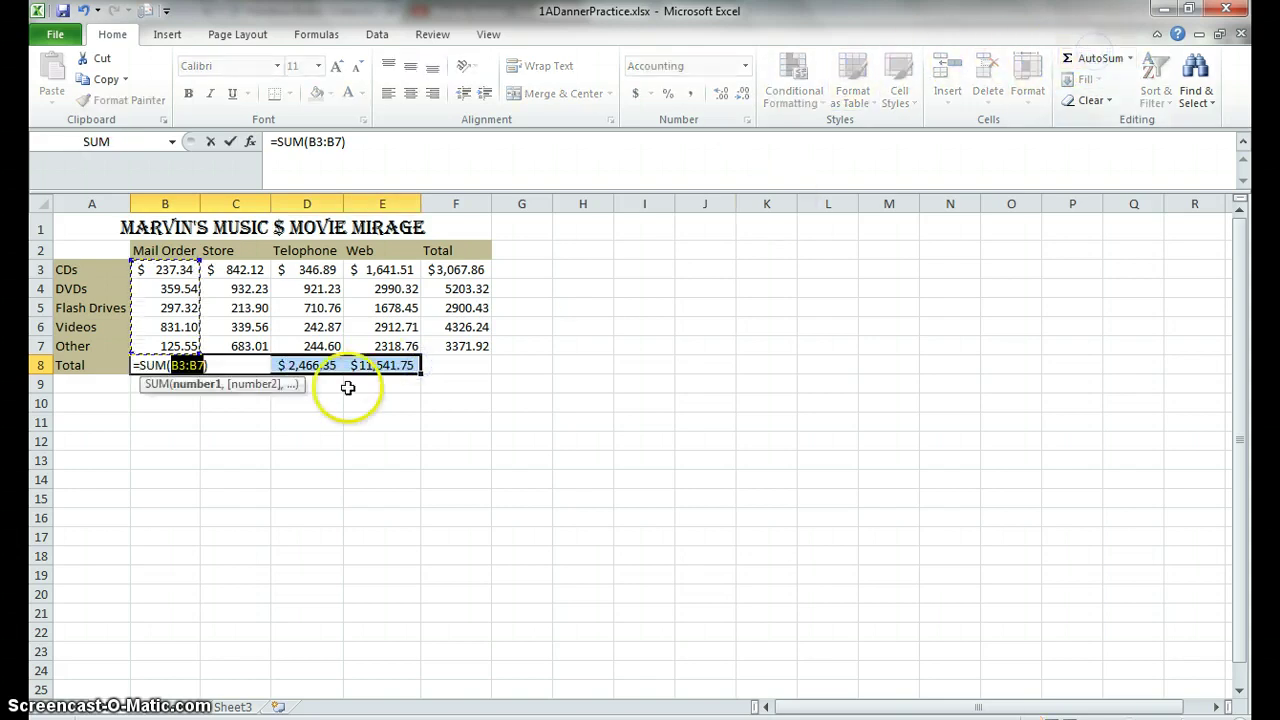
left_click(479, 368)
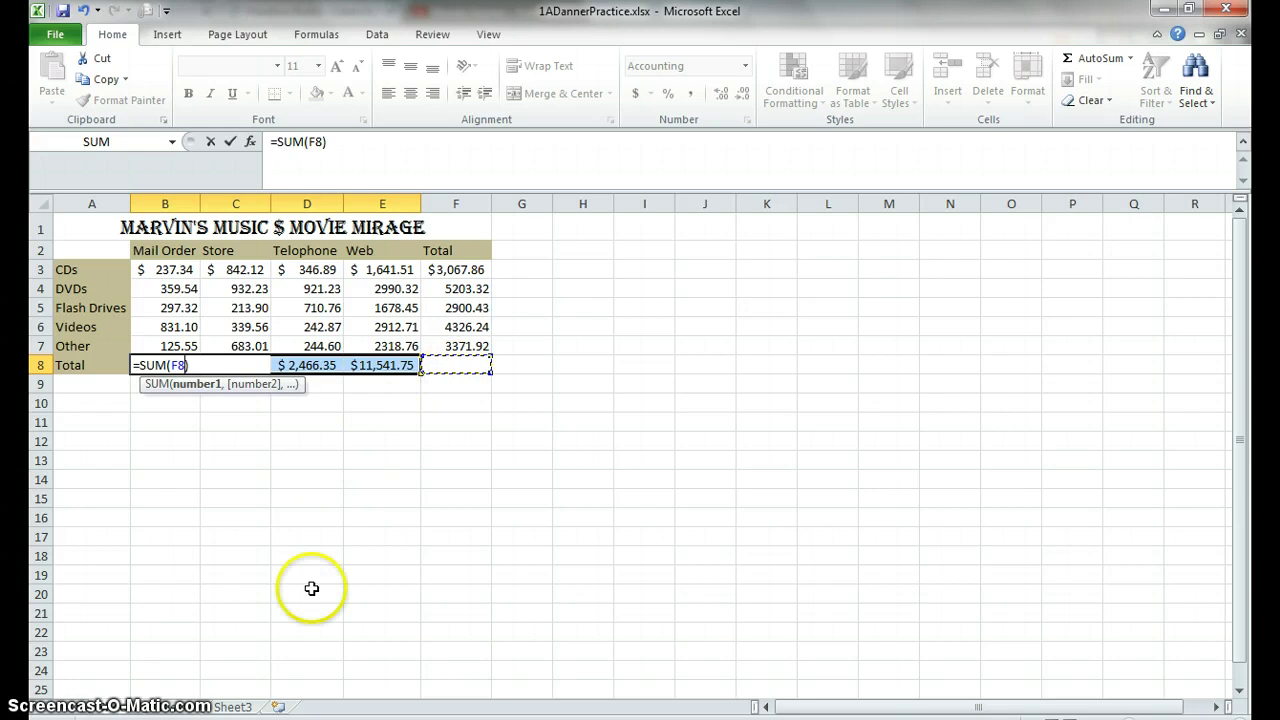
key("Escape")
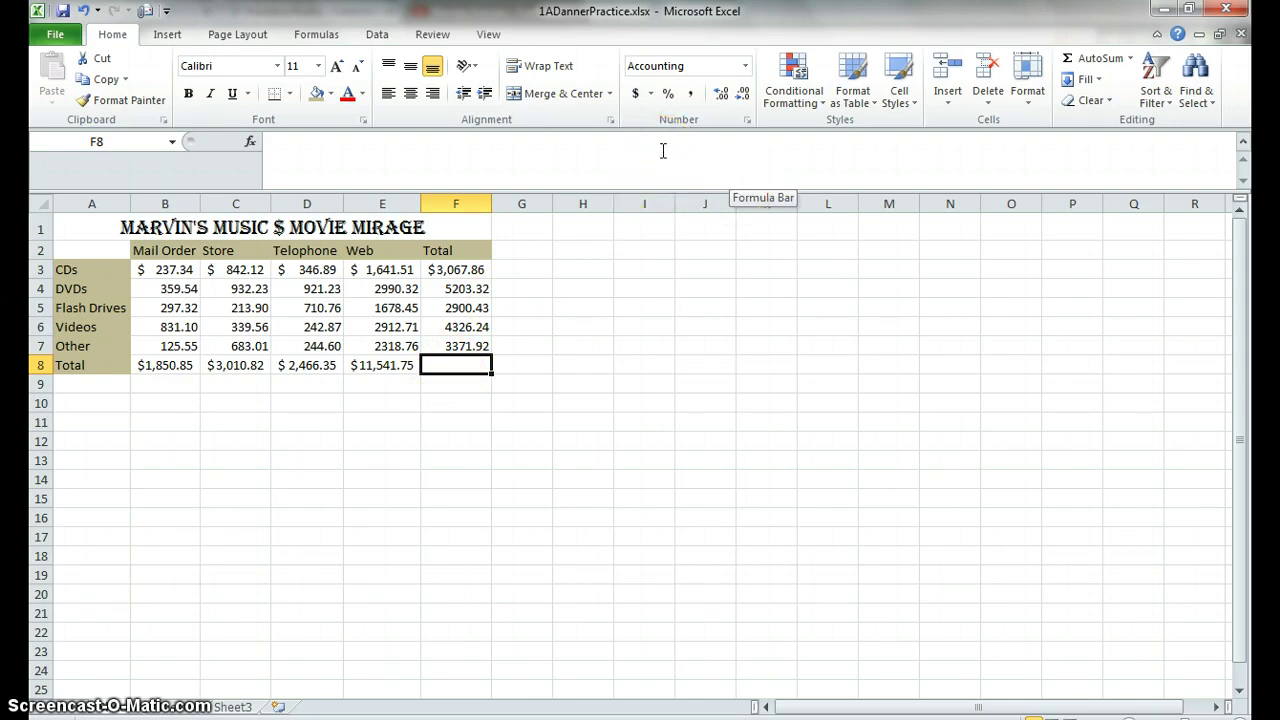
- Enter the formula =SUM(B8:E8) in cell F8 for the grand total, and save the workbook
left_click(381, 370)
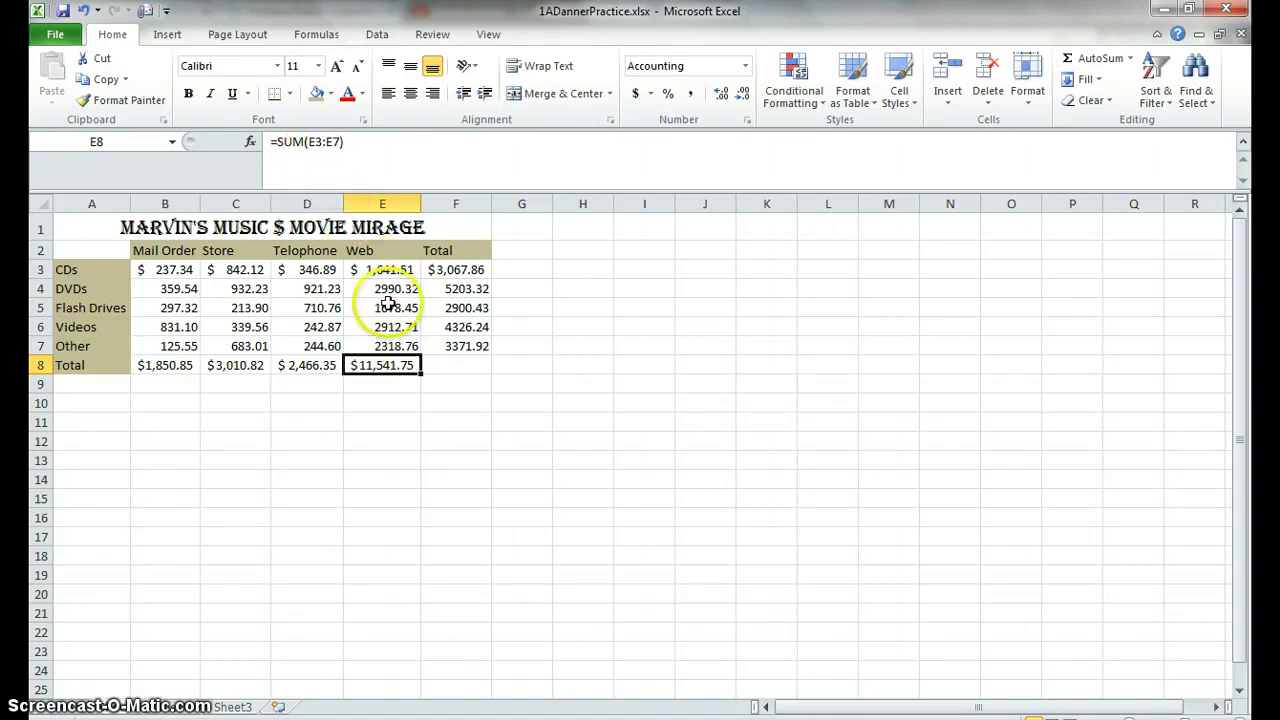
left_click(459, 365)
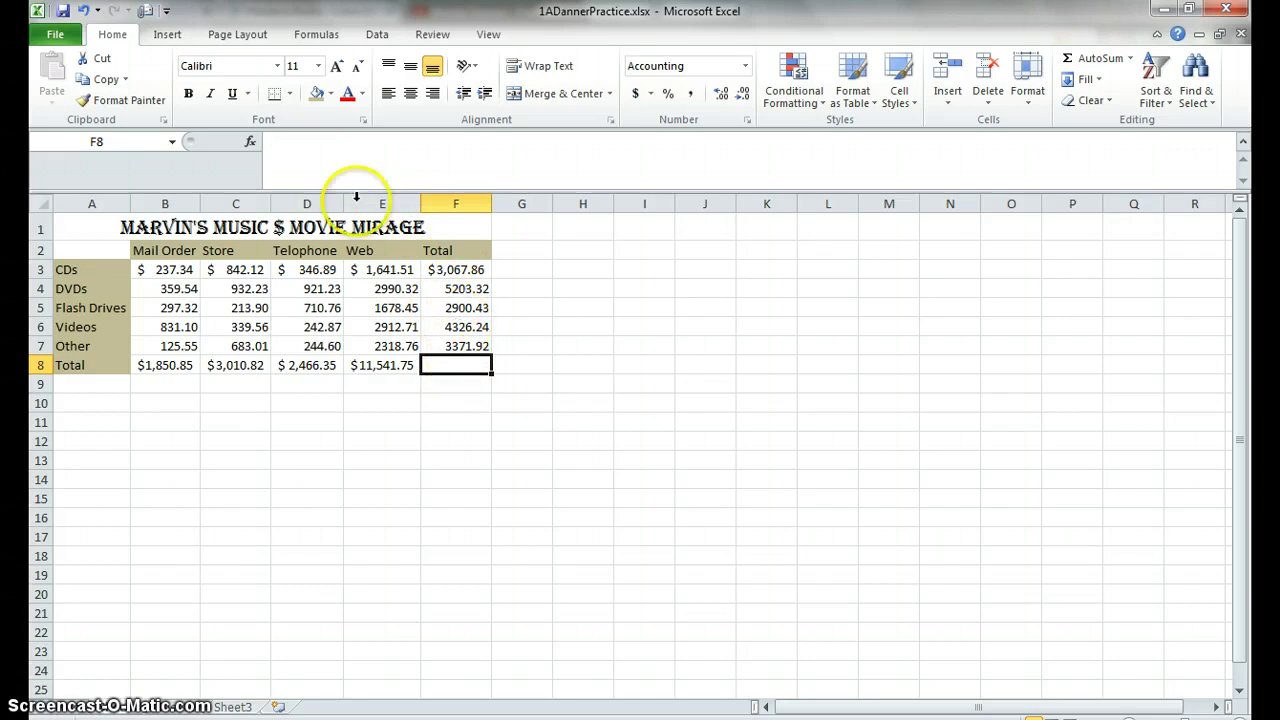
left_click(370, 143)
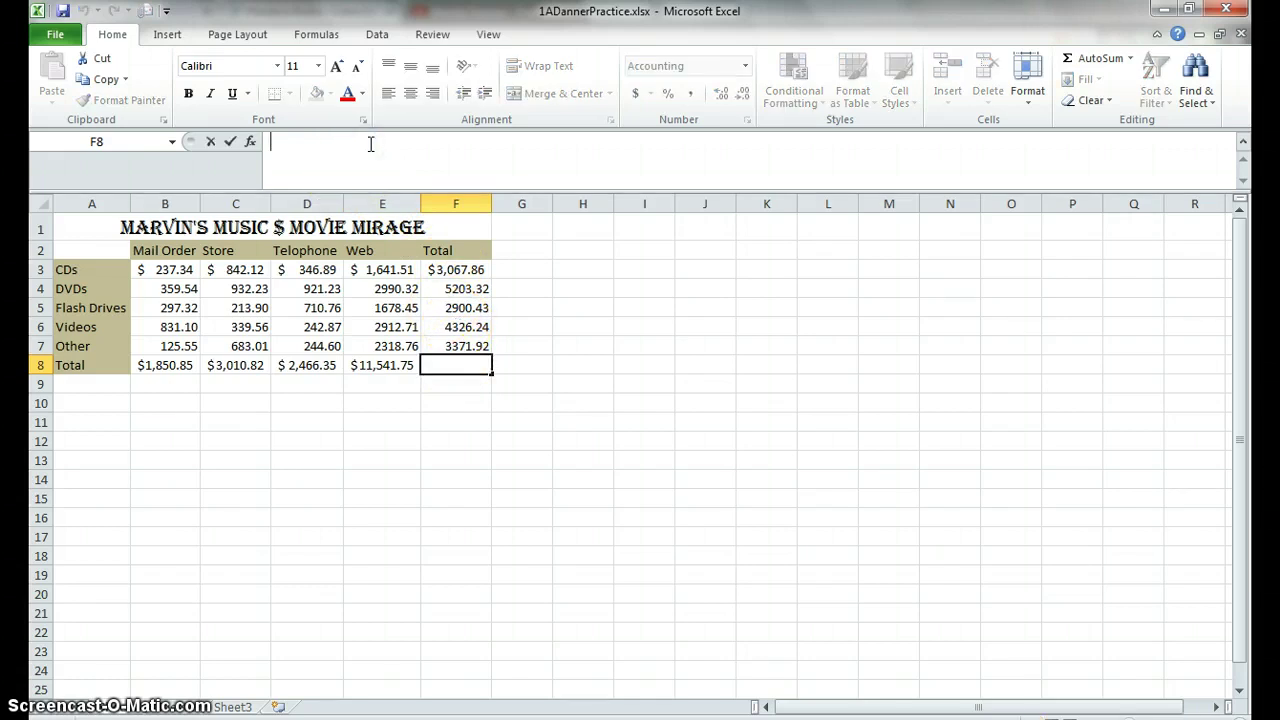
type("=")
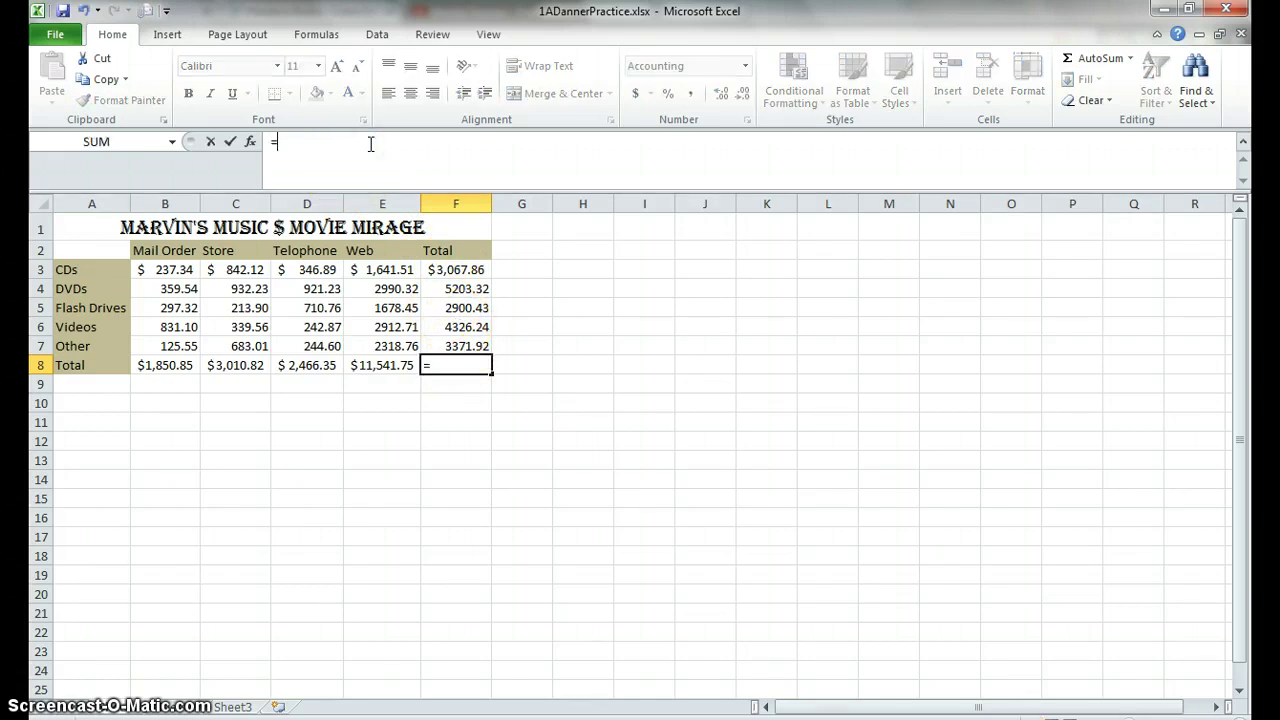
type("SUM")
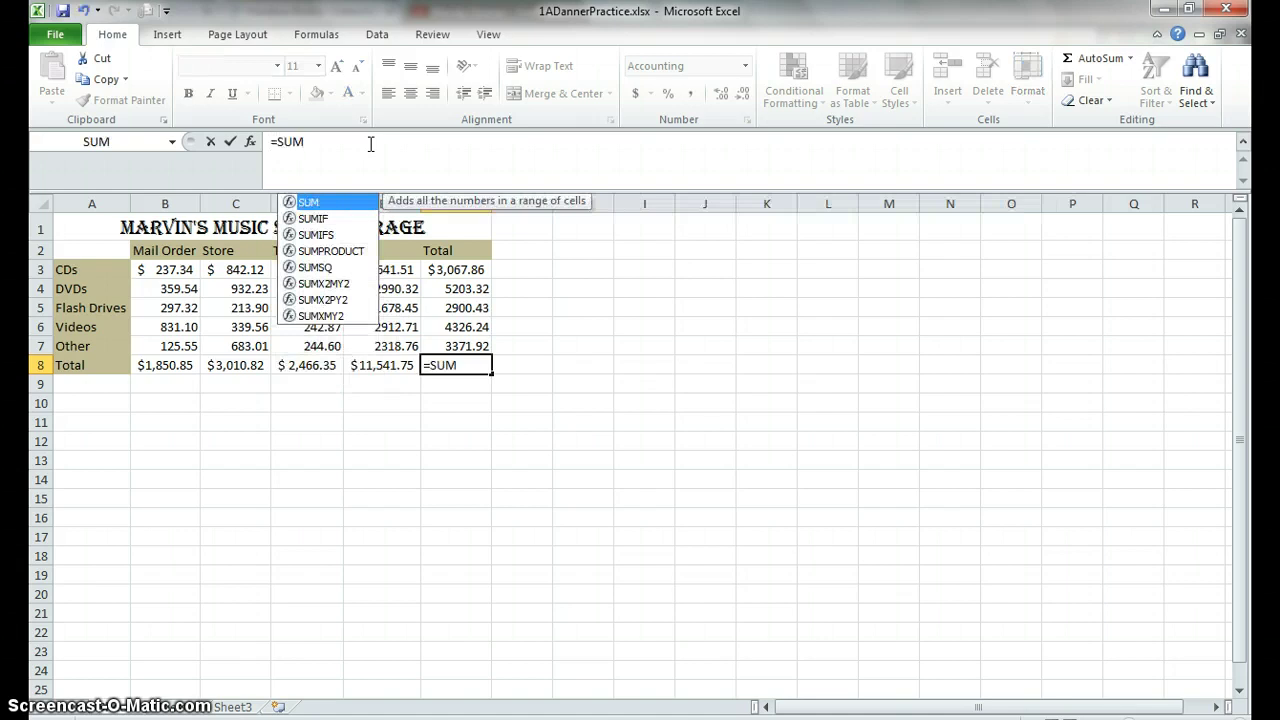
key("Escape")
type("(")
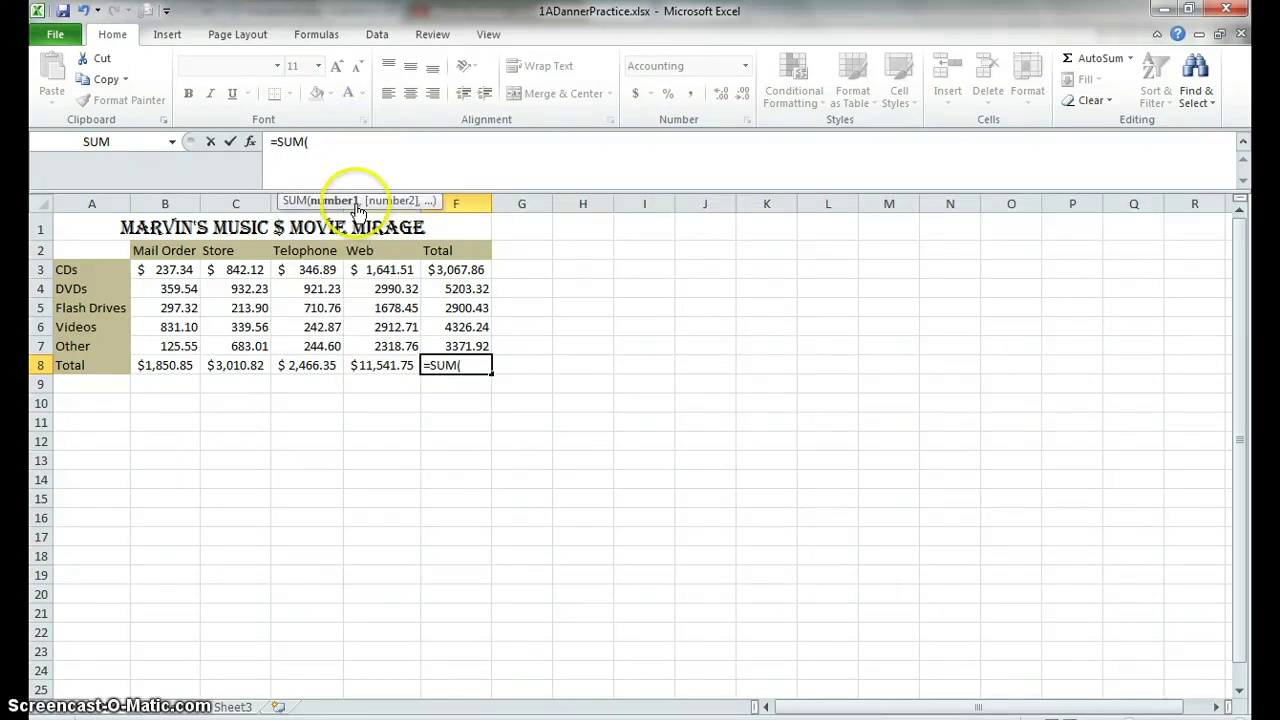
left_click(170, 366)
left_click_drag(170, 366, 373, 371)
left_click(384, 165)
type(")")
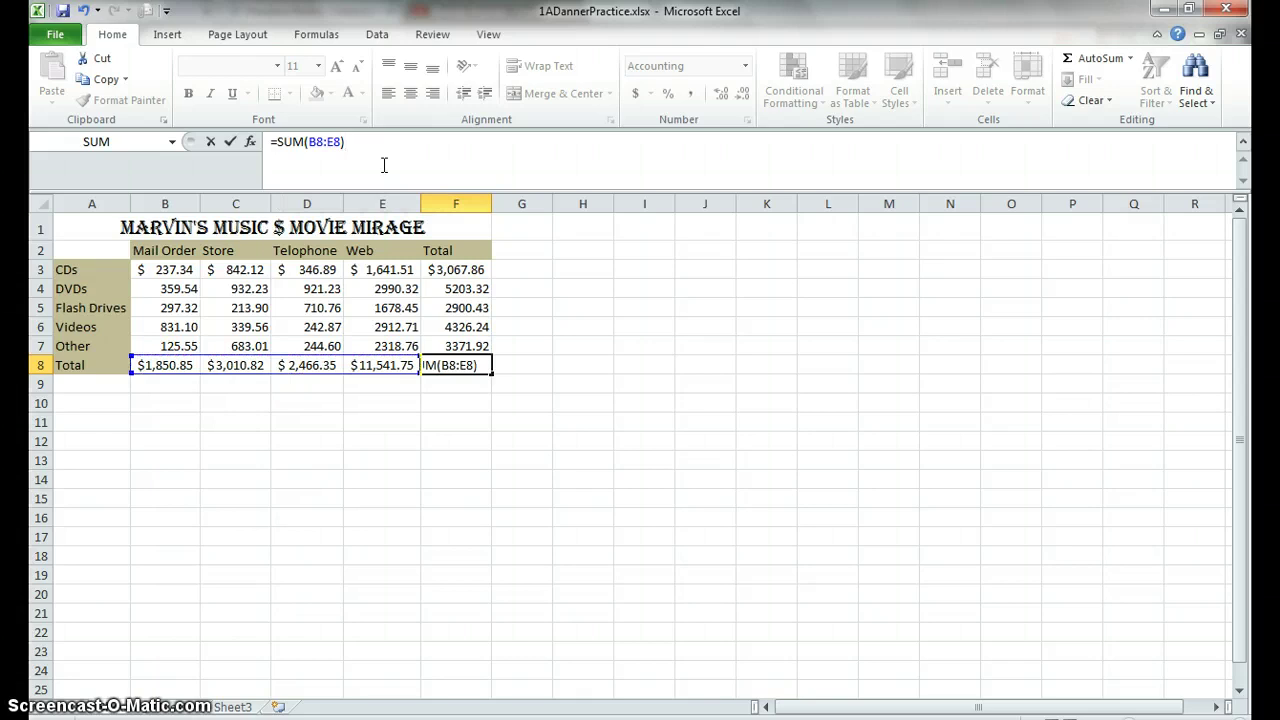
left_click(279, 141)
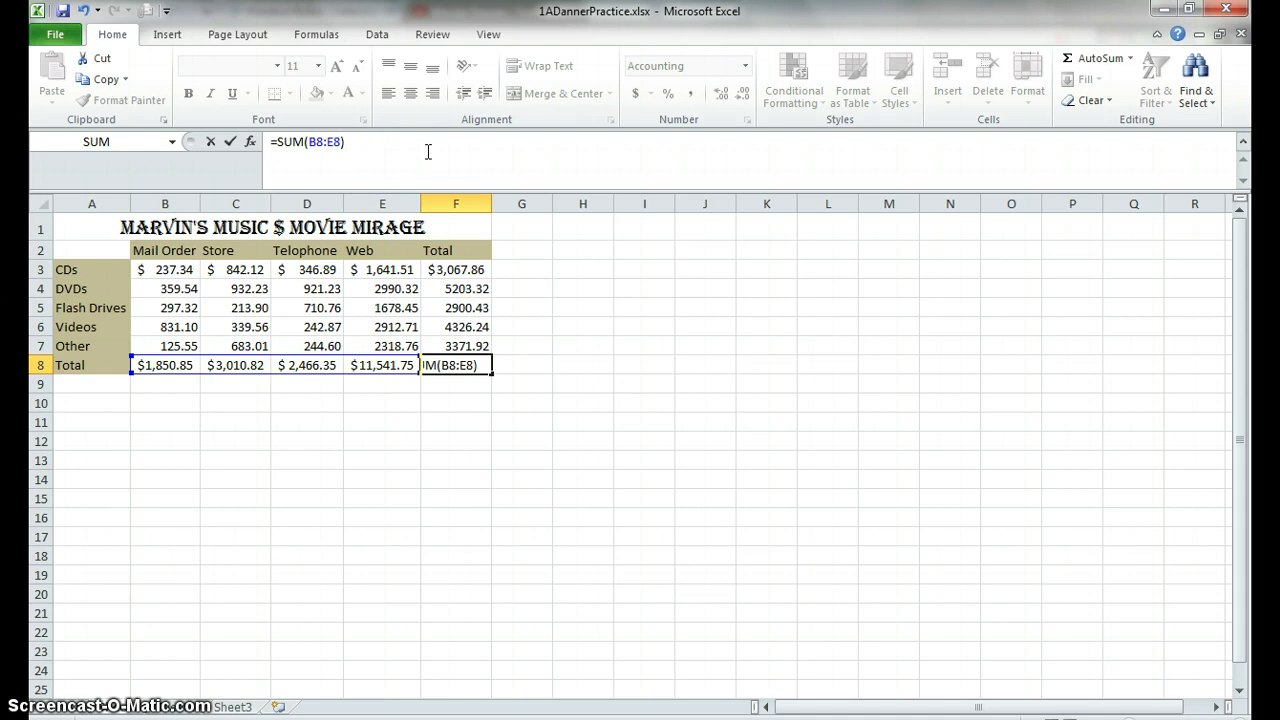
key("Return")
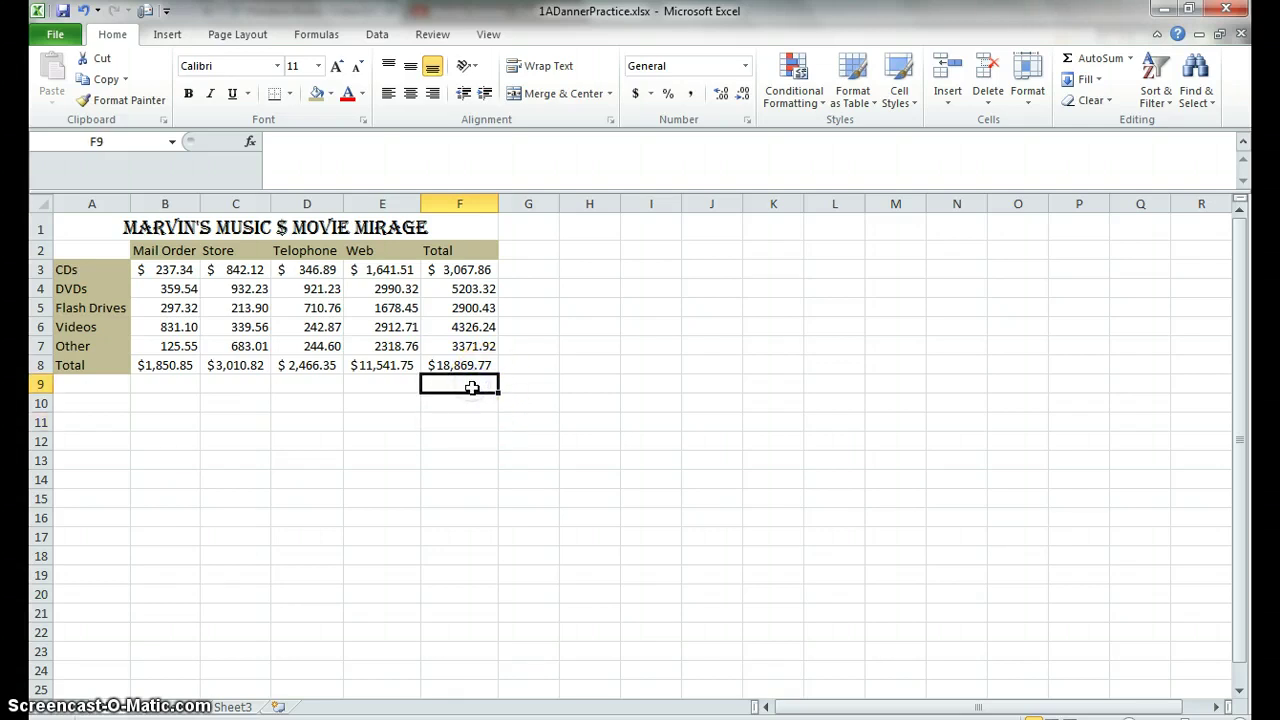
left_click(66, 11)
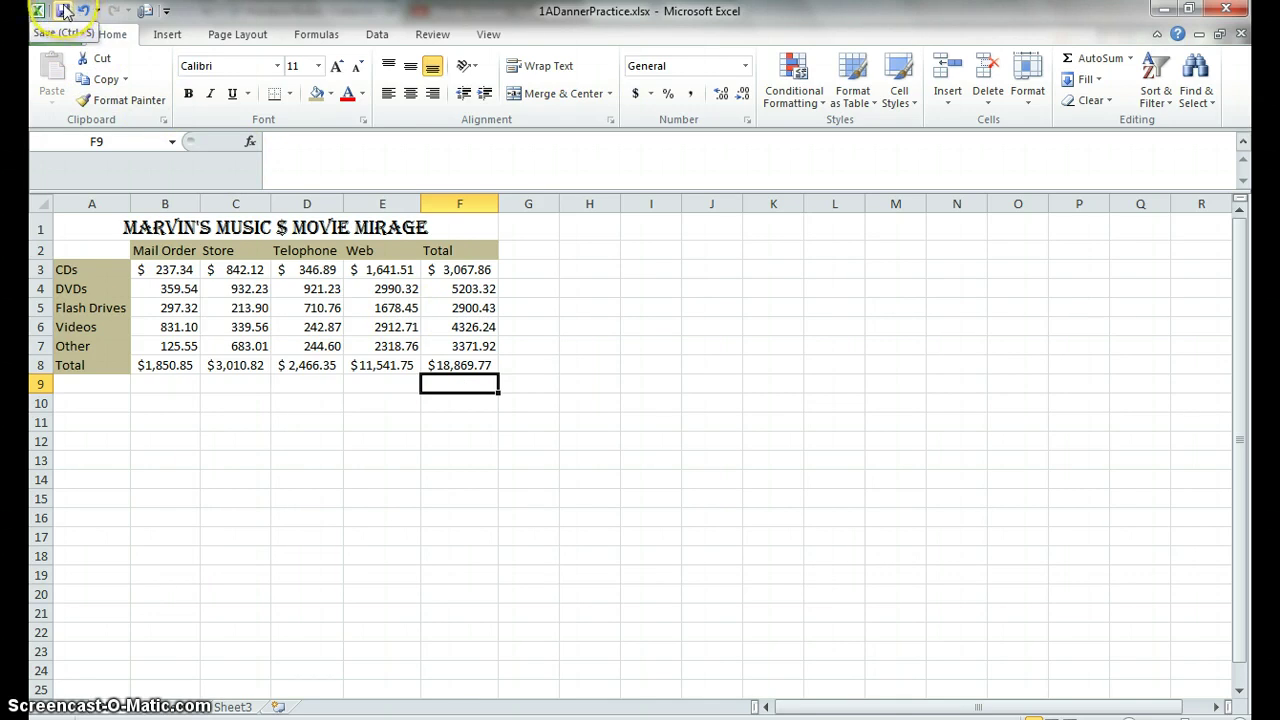